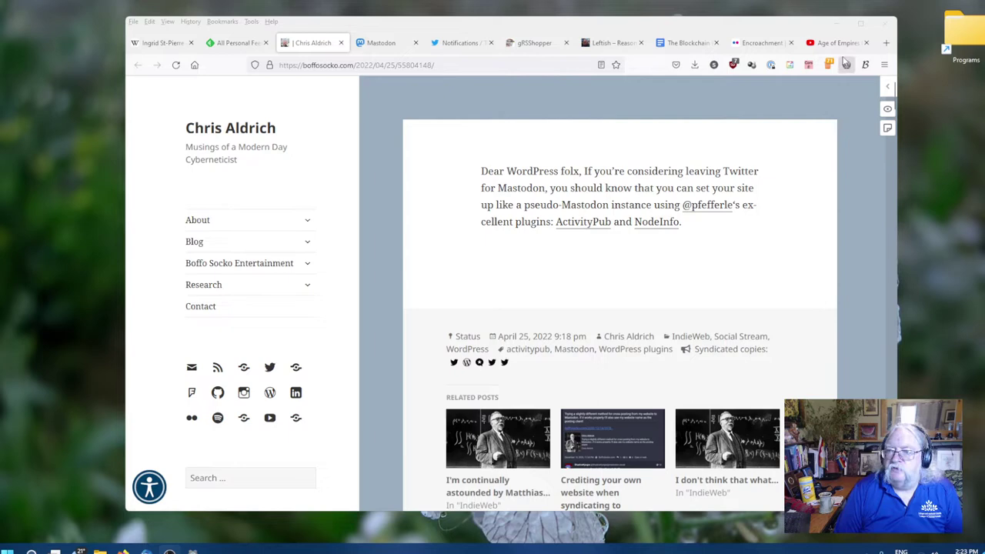
Step: From the personal start page in a new tab, reach the Leftish blog's login page
left_click(886, 42)
left_click(298, 141)
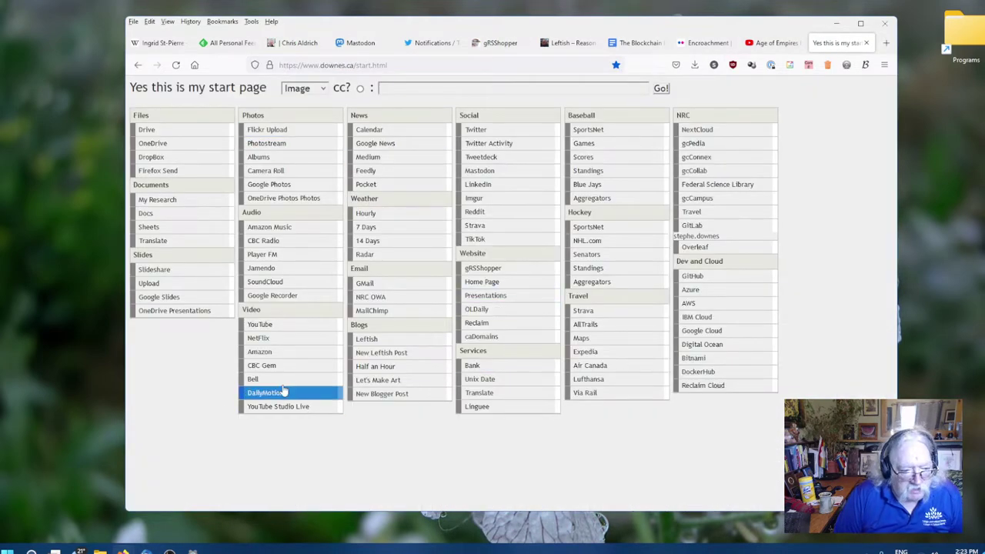
left_click(367, 339)
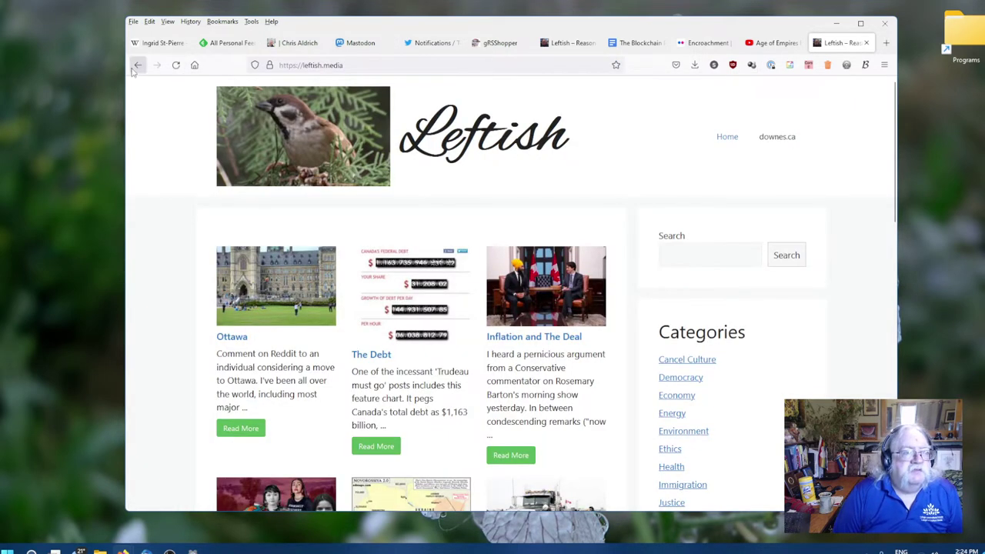
left_click(139, 65)
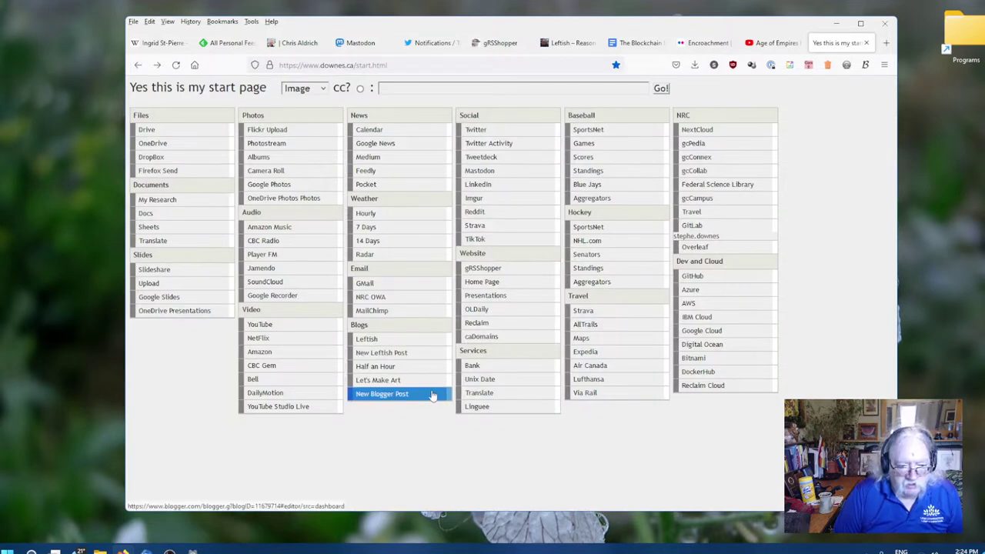
left_click(382, 352)
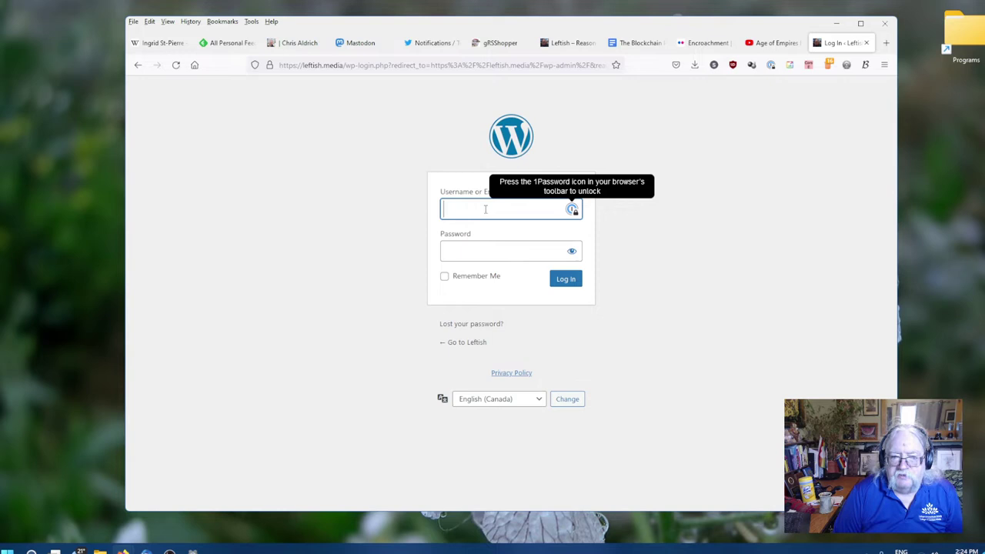
Step: Unlock 1Password with the master password to autofill the Leftish login
left_click(485, 209)
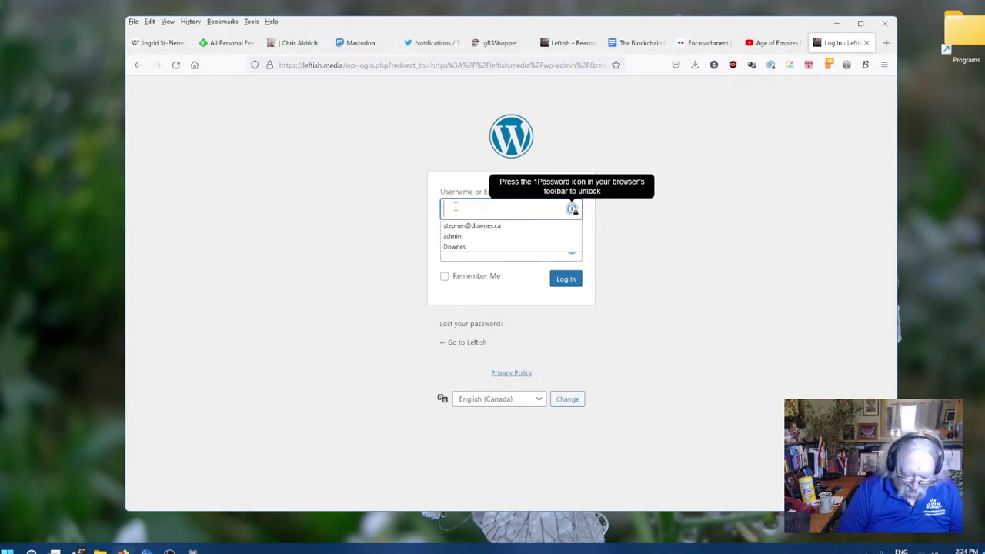
key("ctrl+shift+x")
type("*****")
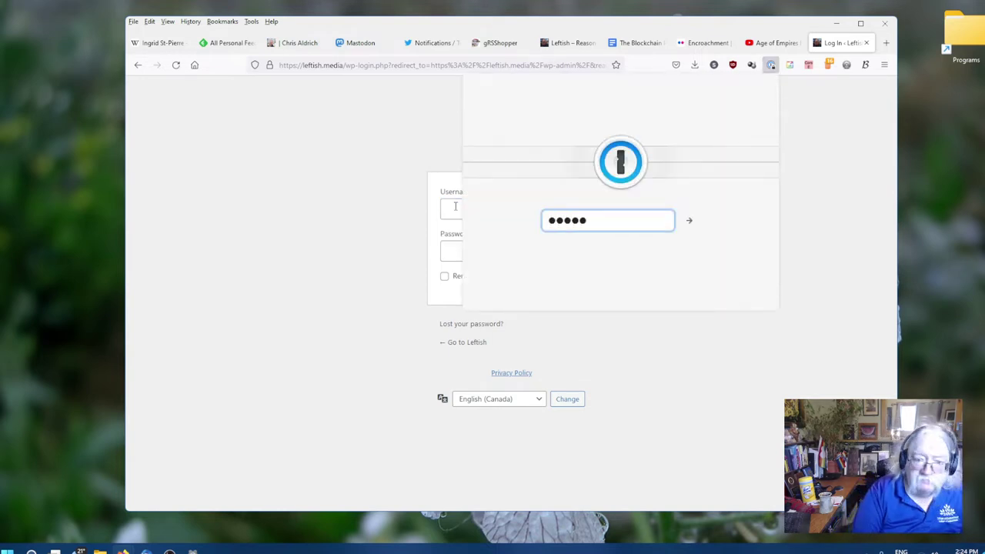
key("BackSpace")
key("BackSpace")
key("BackSpace")
key("BackSpace")
key("BackSpace")
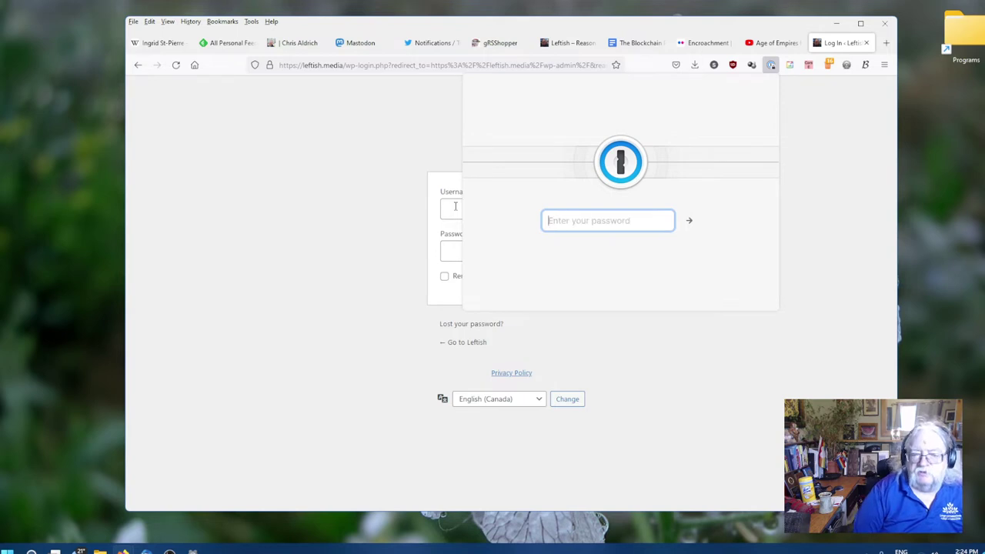
type("*******")
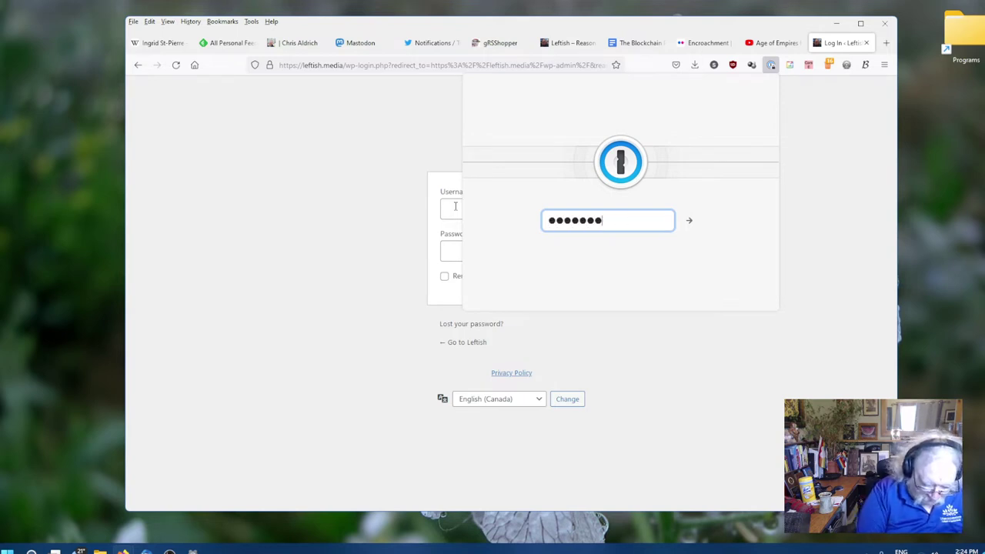
type("*****")
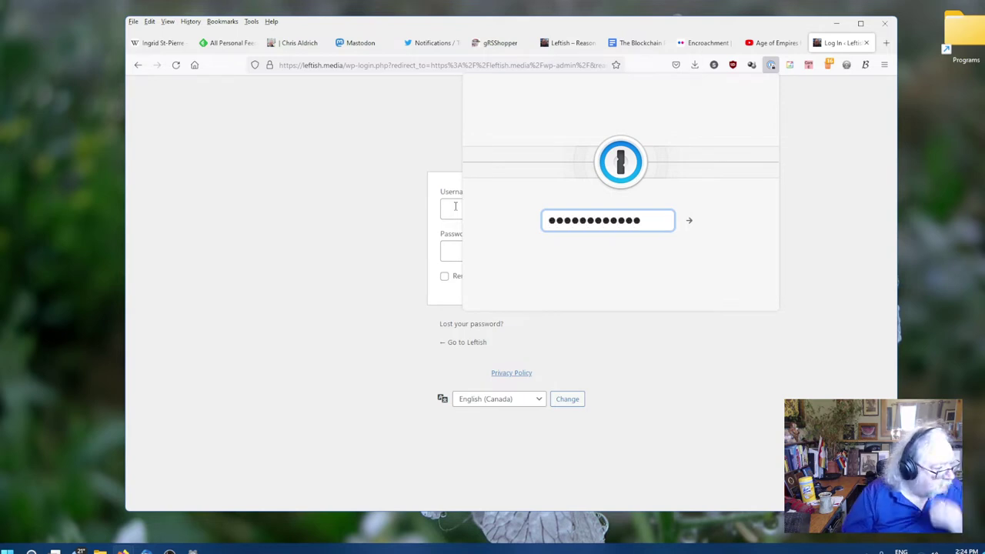
key("Return")
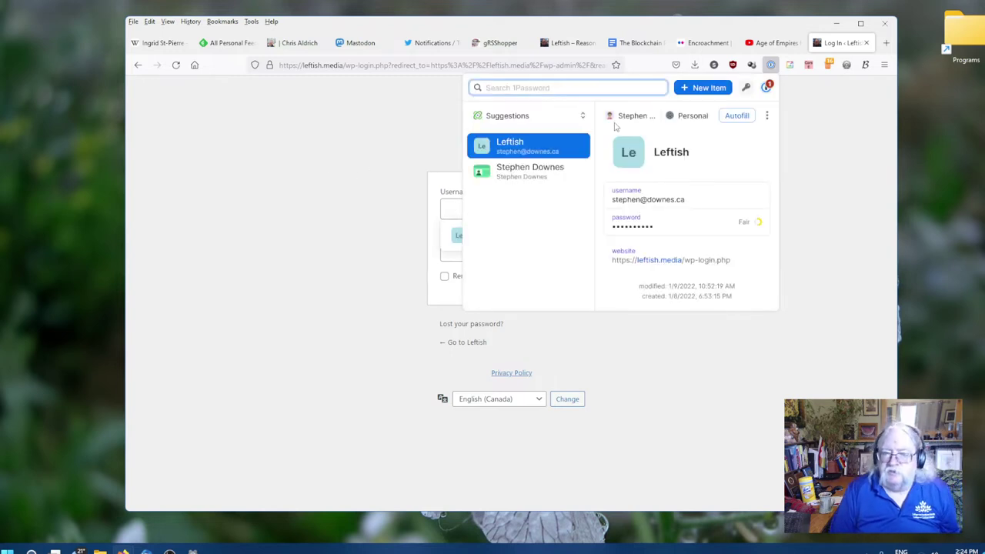
Step: Log in to Leftish with the saved credentials and review the four installed plugins
left_click(735, 117)
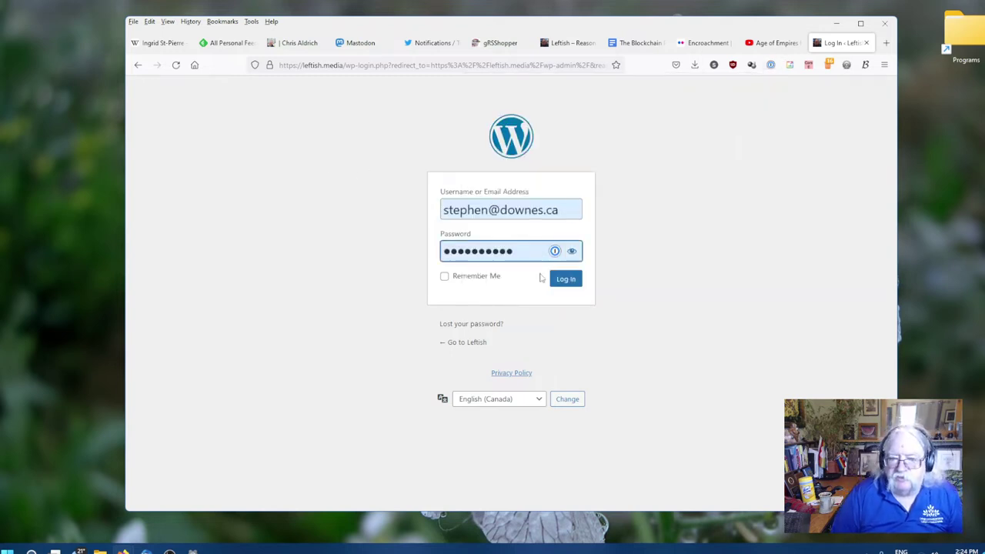
left_click(562, 280)
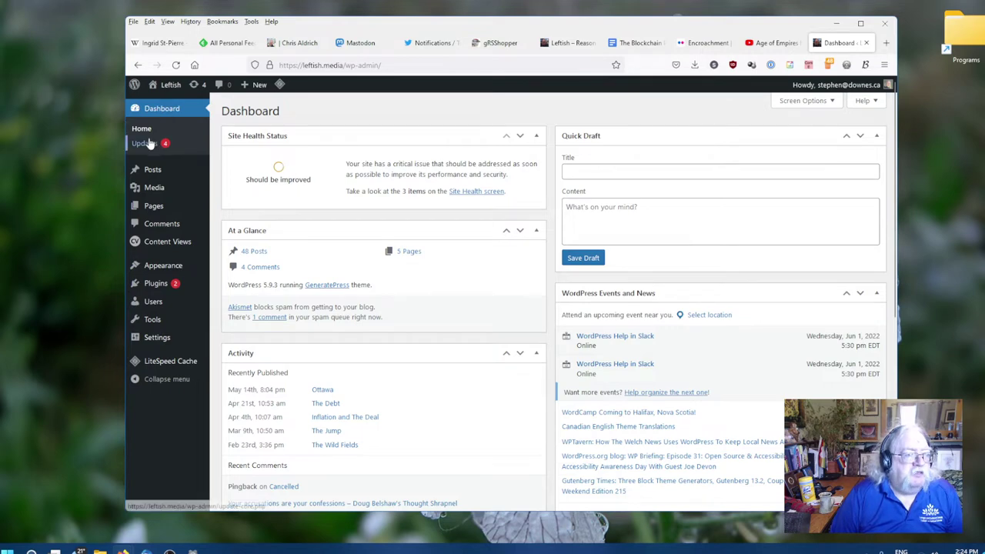
left_click(153, 284)
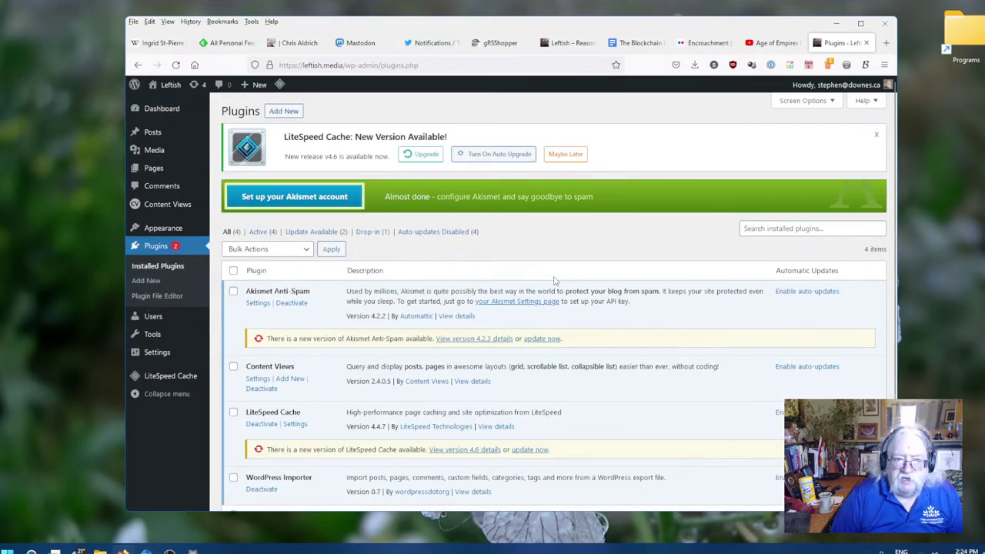
scroll(527, 310, "down", 3)
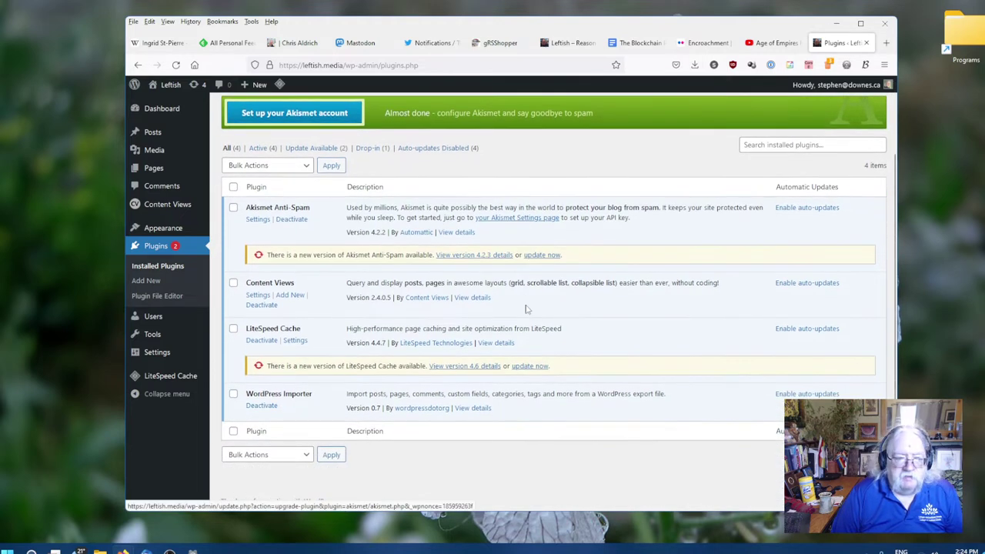
scroll(497, 326, "up", 3)
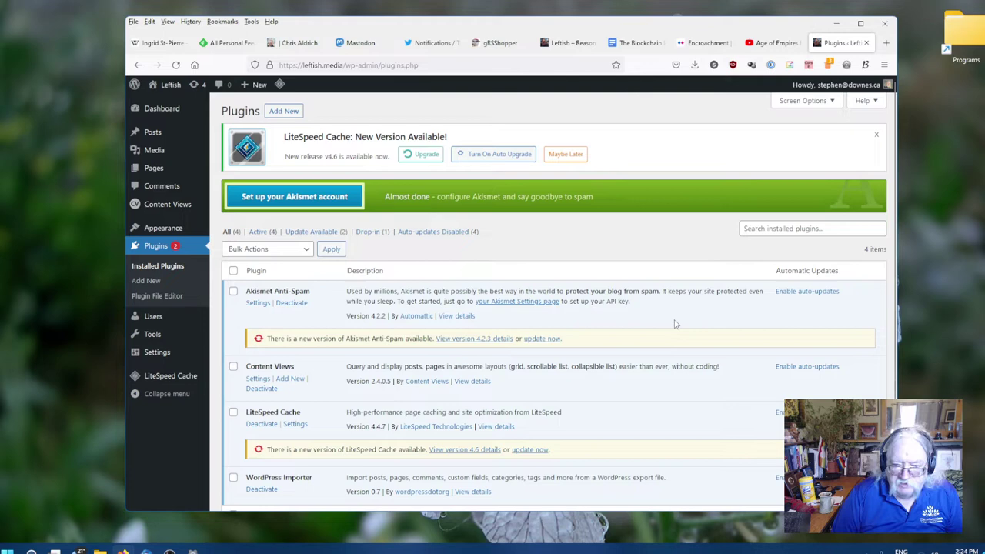
scroll(471, 285, "down", 3)
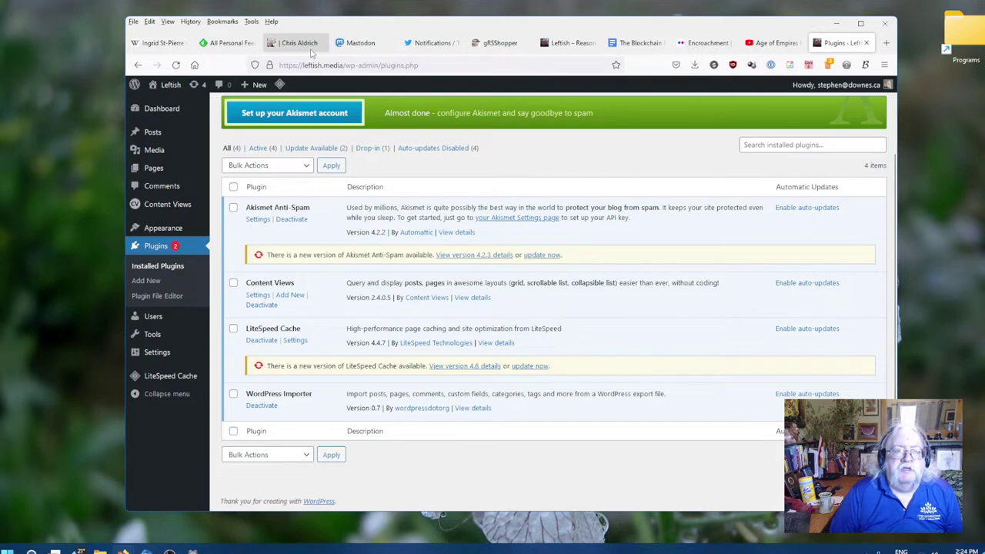
Step: Follow the ActivityPub link from the Chris Aldrich post and read its WordPress.org page
left_click(302, 44)
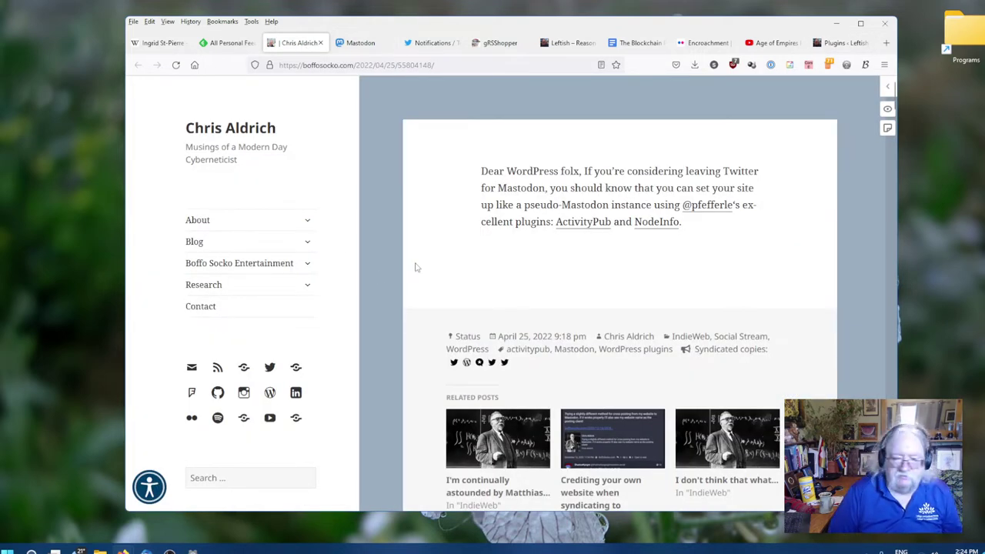
left_click(577, 225)
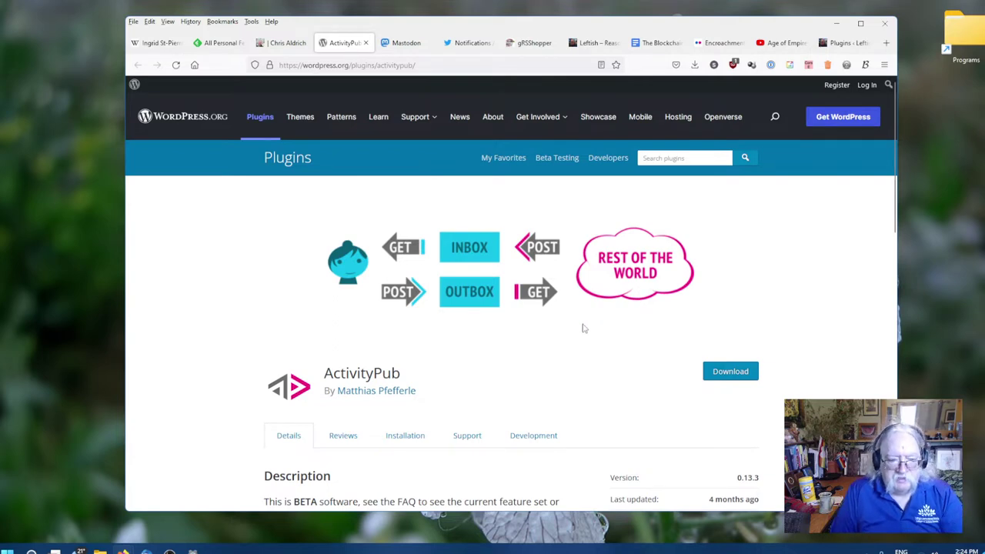
scroll(582, 329, "down", 3)
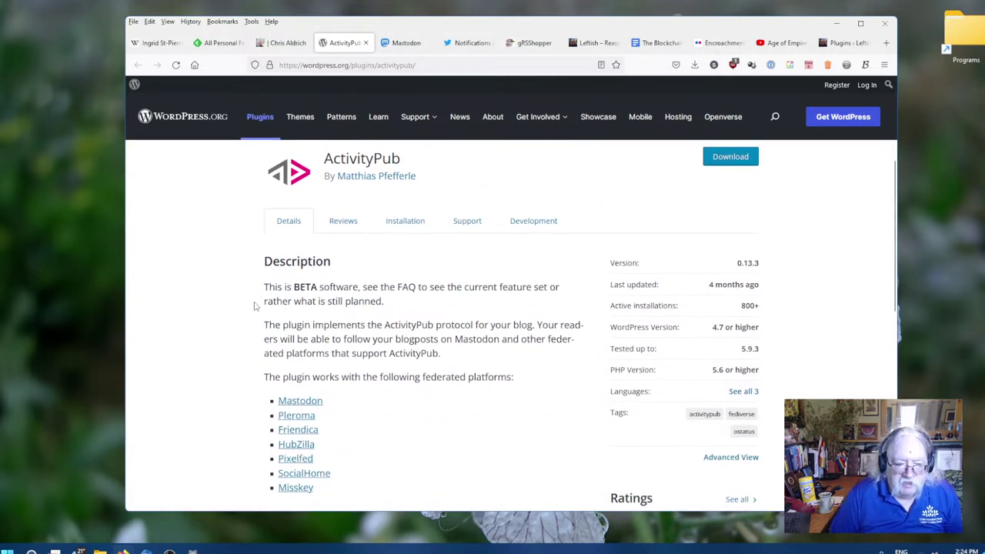
scroll(520, 375, "down", 2)
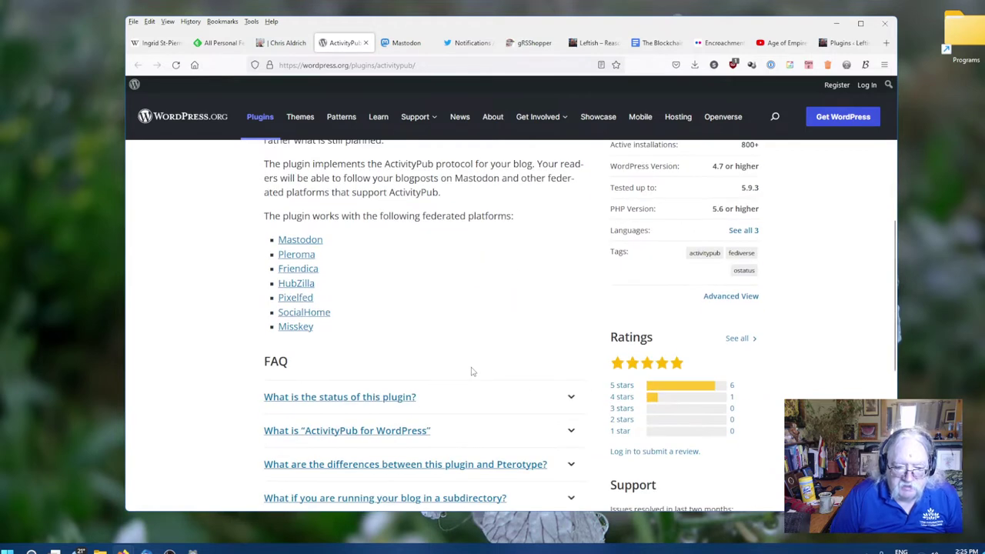
scroll(470, 374, "down", 2)
scroll(203, 295, "down", 2)
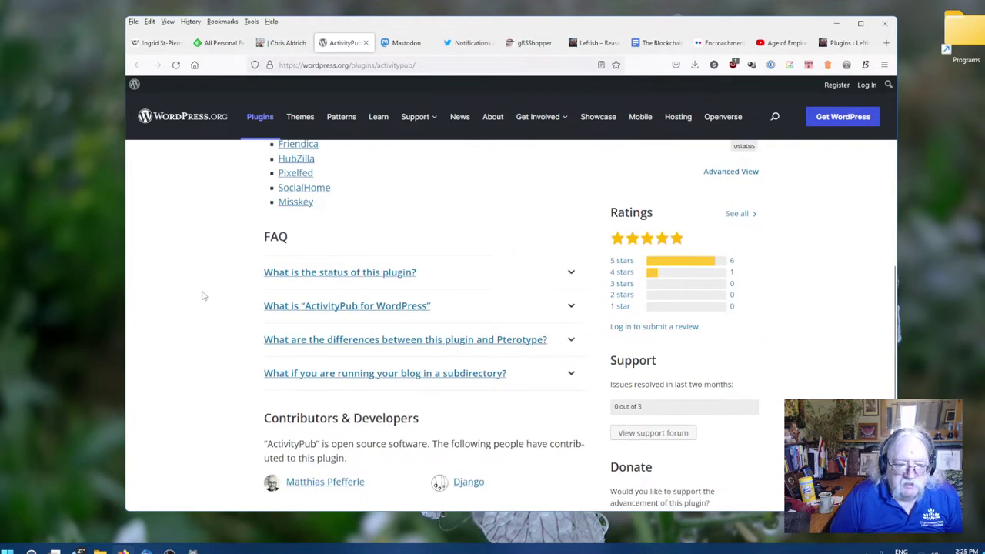
scroll(212, 302, "up", 1)
scroll(214, 302, "up", 3)
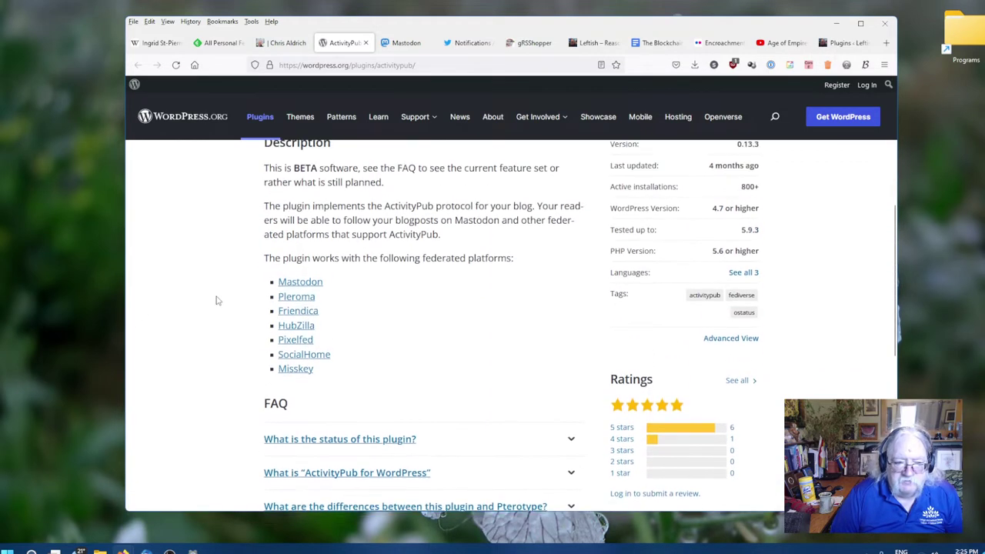
scroll(532, 286, "up", 2)
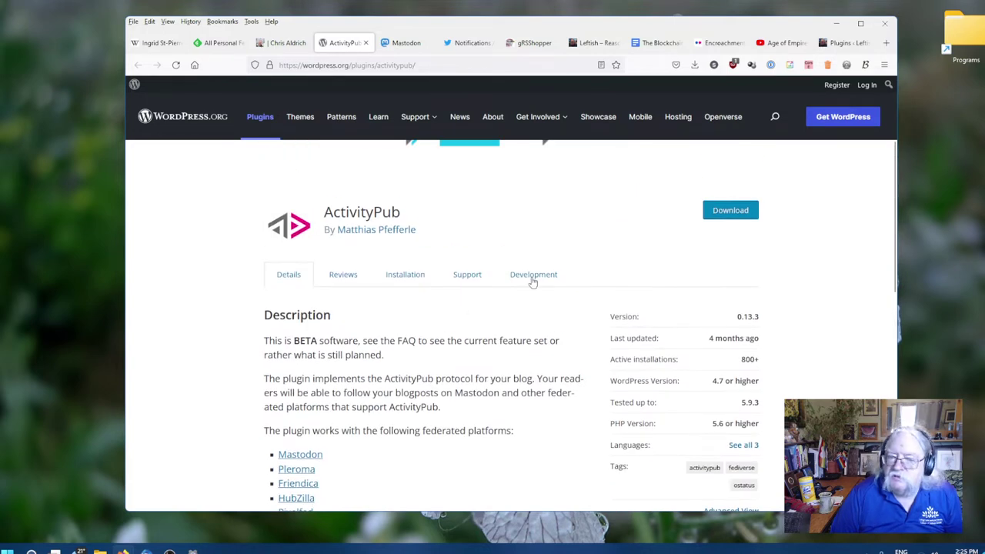
Step: Read ActivityPub's Installation section, then return to the Leftish plugins list
left_click(412, 281)
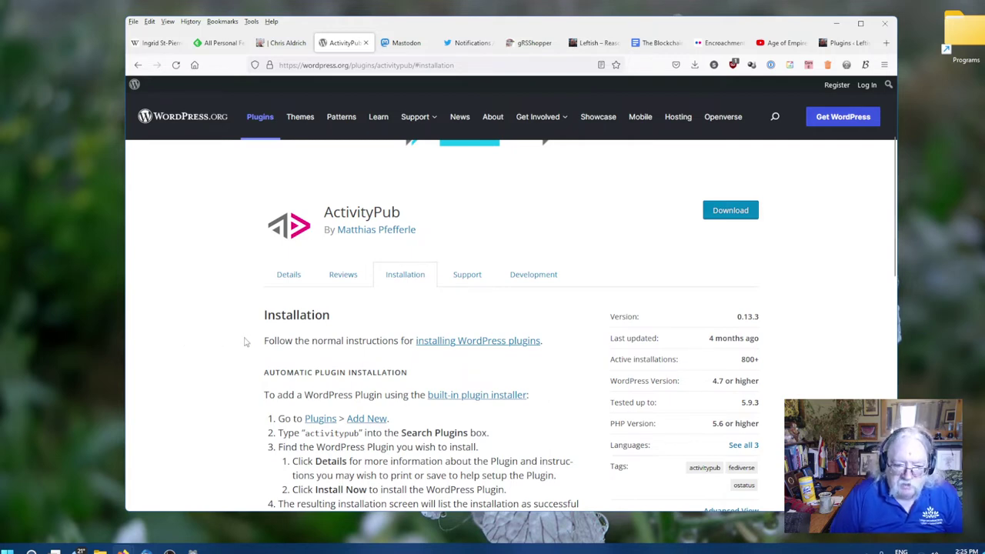
scroll(246, 342, "down", 3)
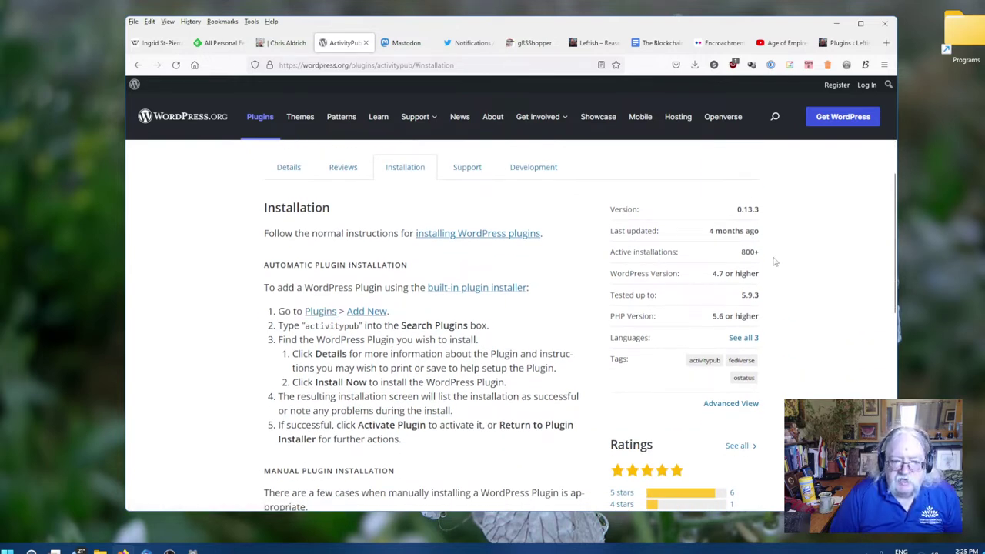
left_click(847, 43)
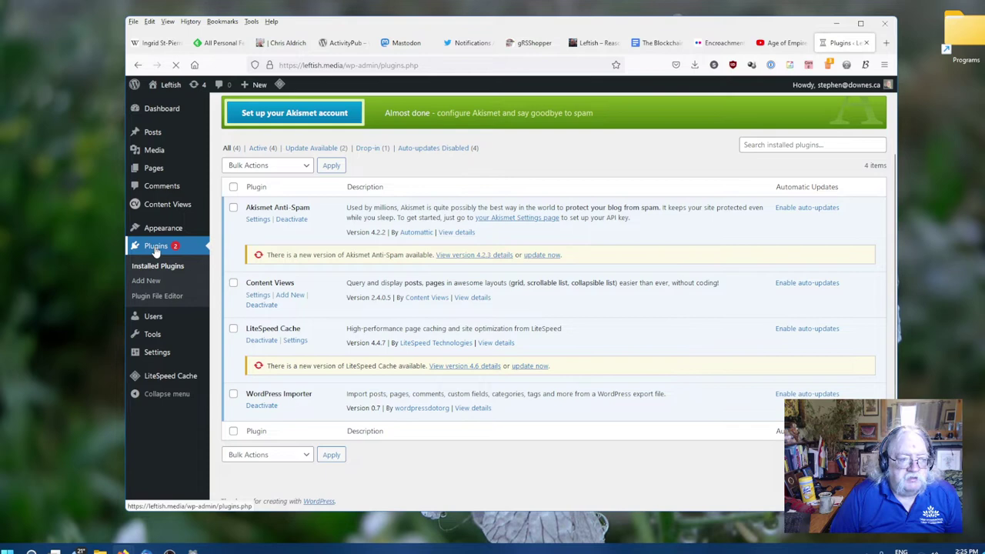
Step: Check the plugin bulk actions, dismiss the LiteSpeed Cache notice with 'Maybe Later', then revisit ActivityPub's instructions
scroll(194, 250, "up", 2)
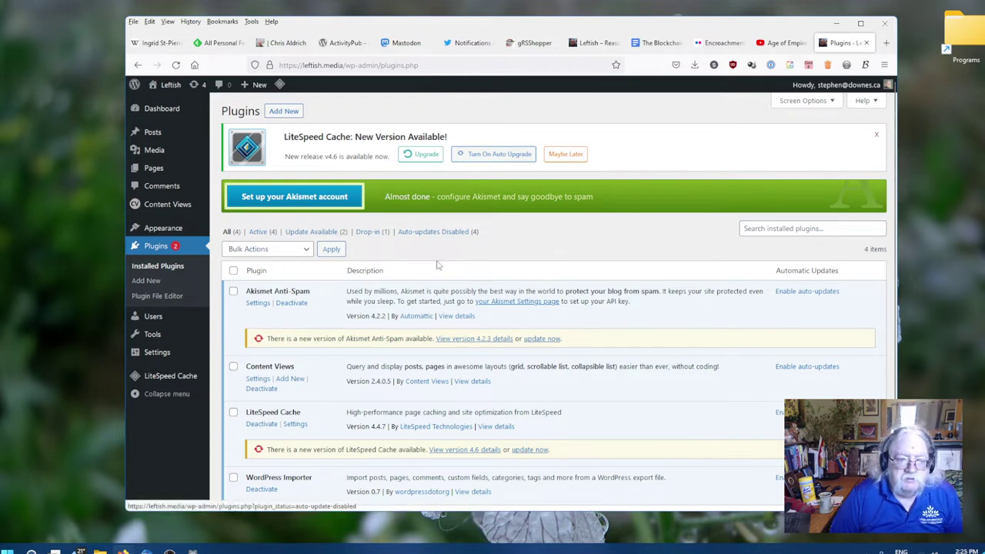
scroll(411, 290, "down", 2)
scroll(369, 312, "up", 2)
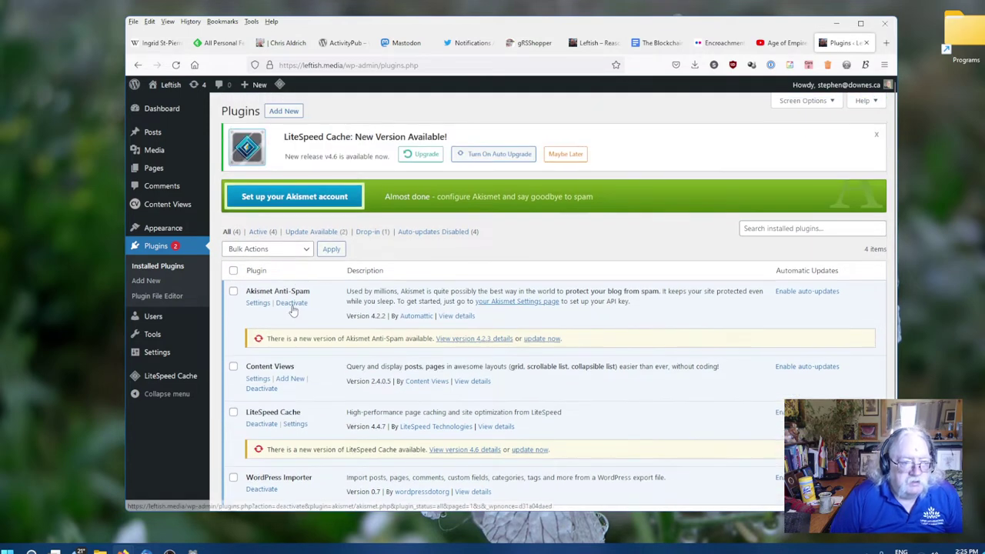
left_click(307, 251)
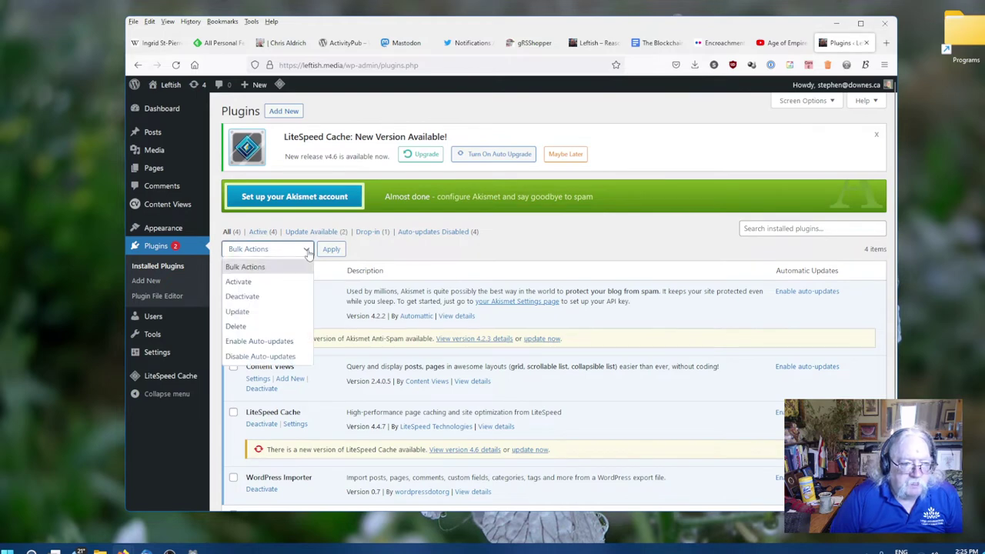
left_click(434, 255)
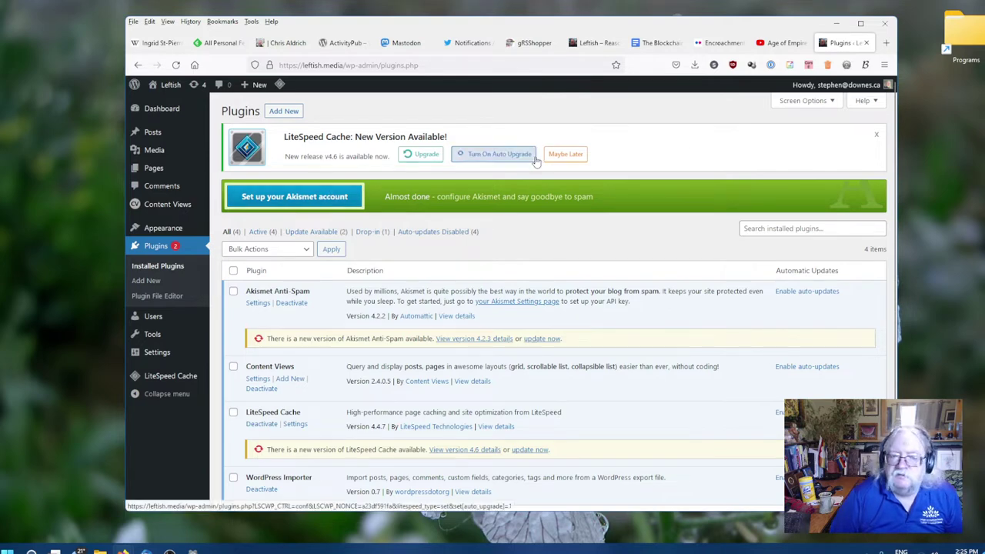
left_click(570, 154)
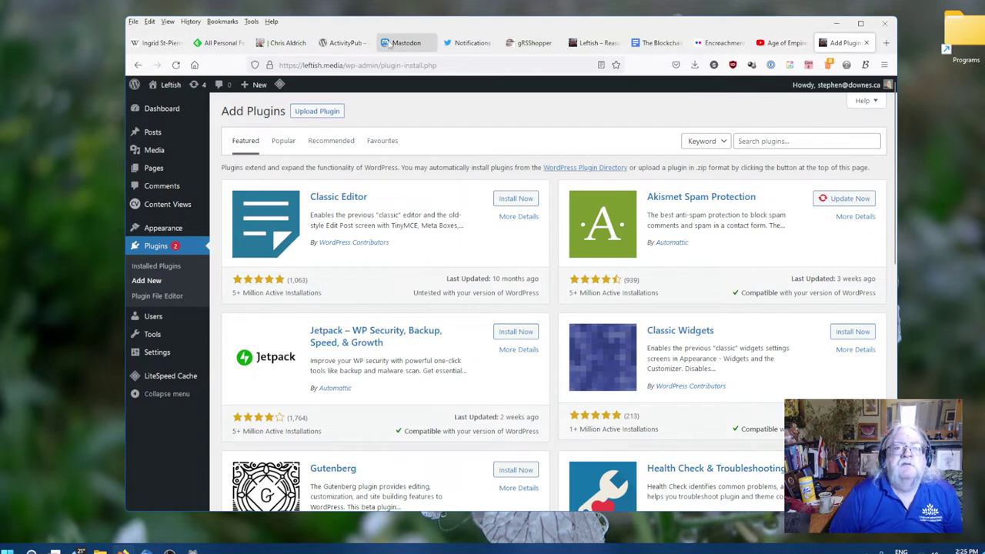
left_click(350, 44)
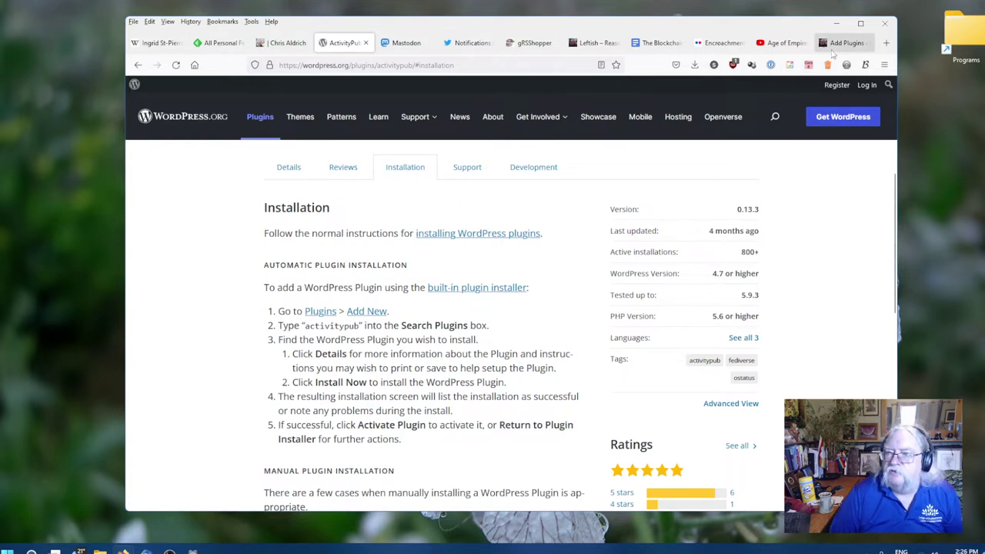
Step: Search Add Plugins for 'activitypub' and install the ActivityPub plugin
left_click(829, 44)
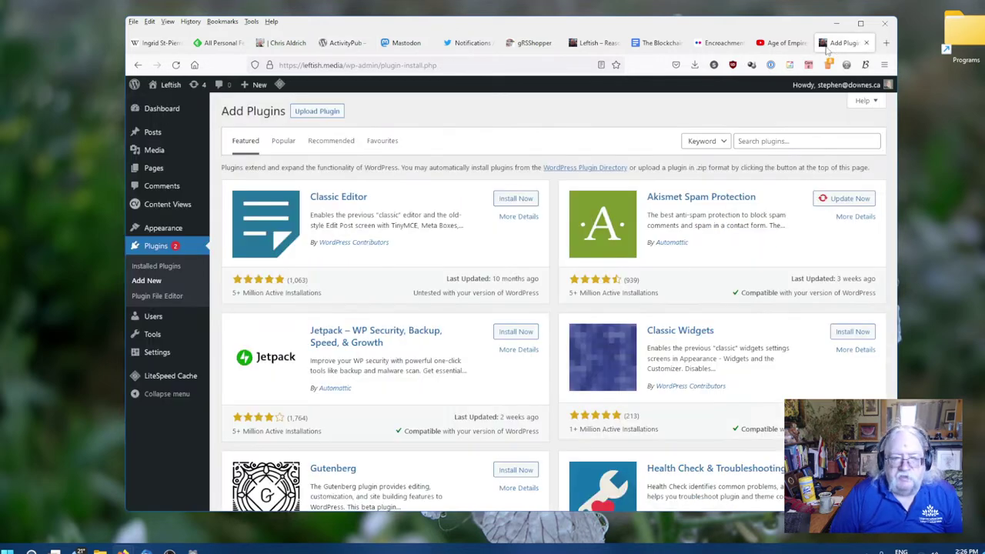
left_click(762, 141)
type("ac")
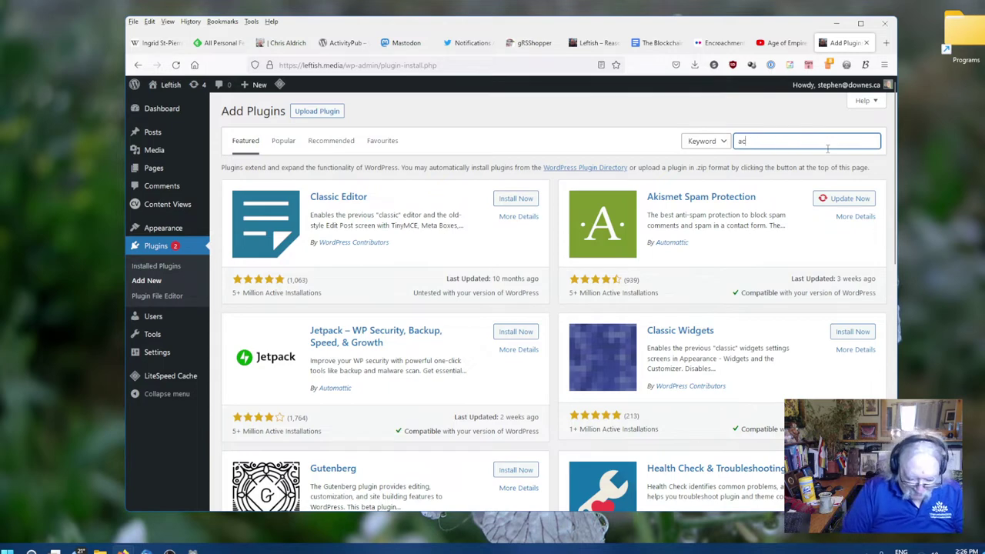
type("tivitypu")
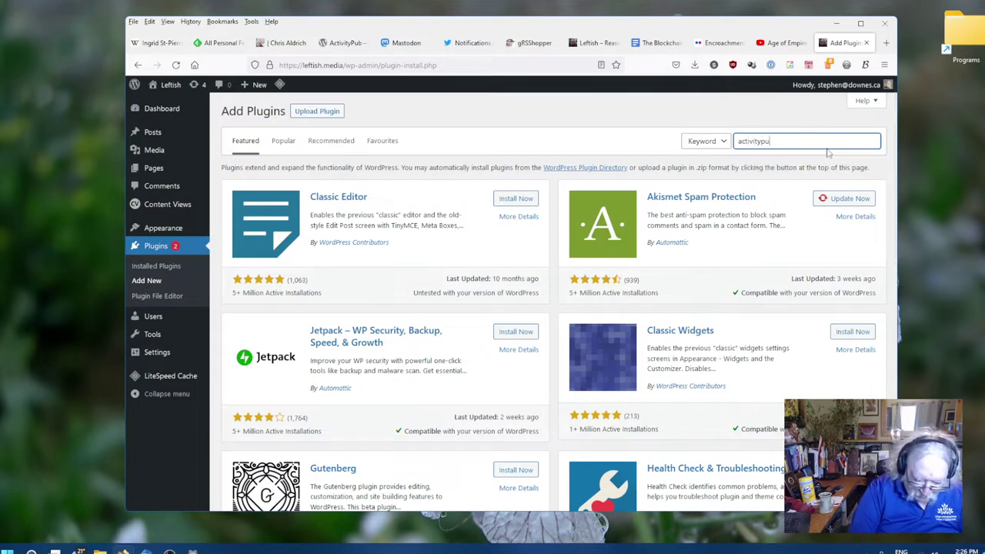
type("b")
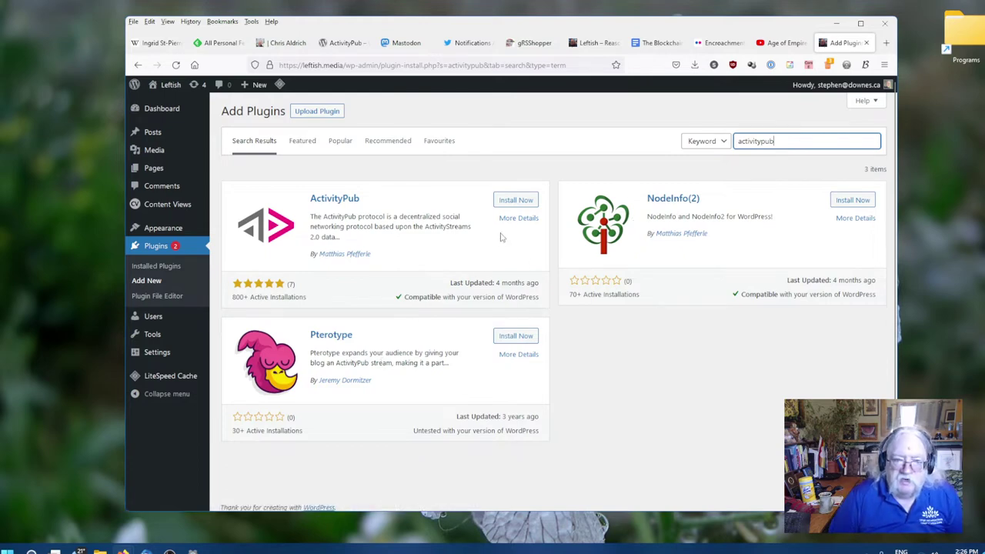
left_click(515, 203)
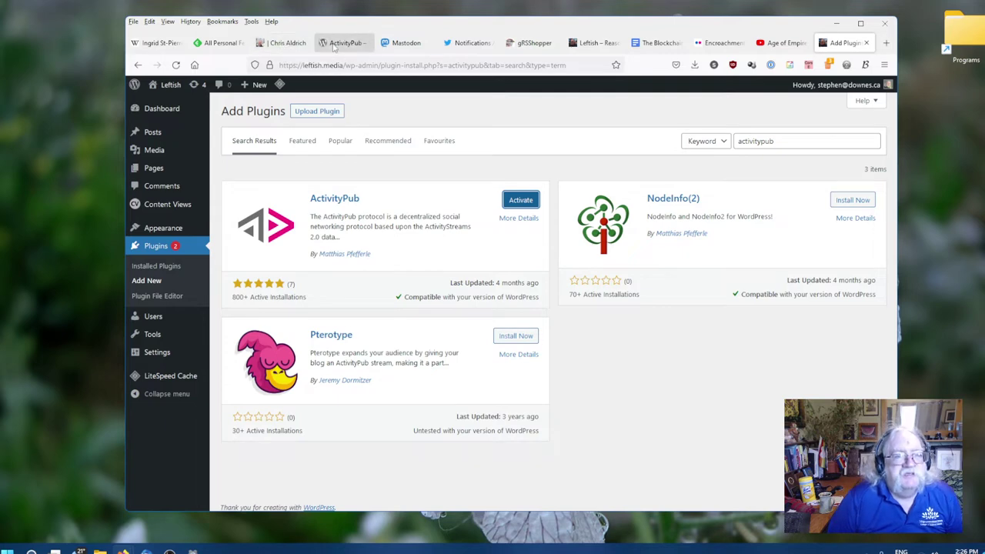
Step: Read ActivityPub's WordPress.org installation steps down to the manual installation section
left_click(339, 43)
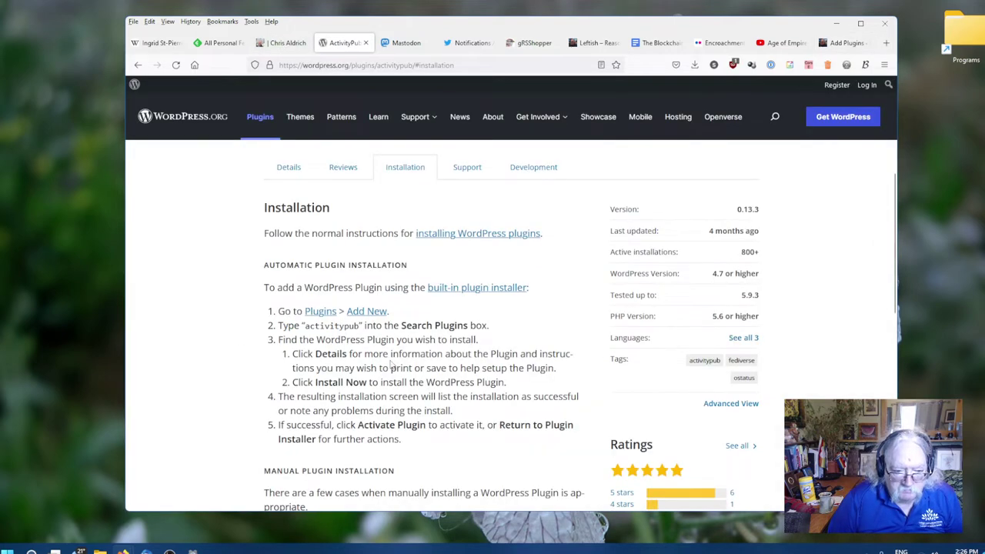
scroll(433, 362, "down", 1)
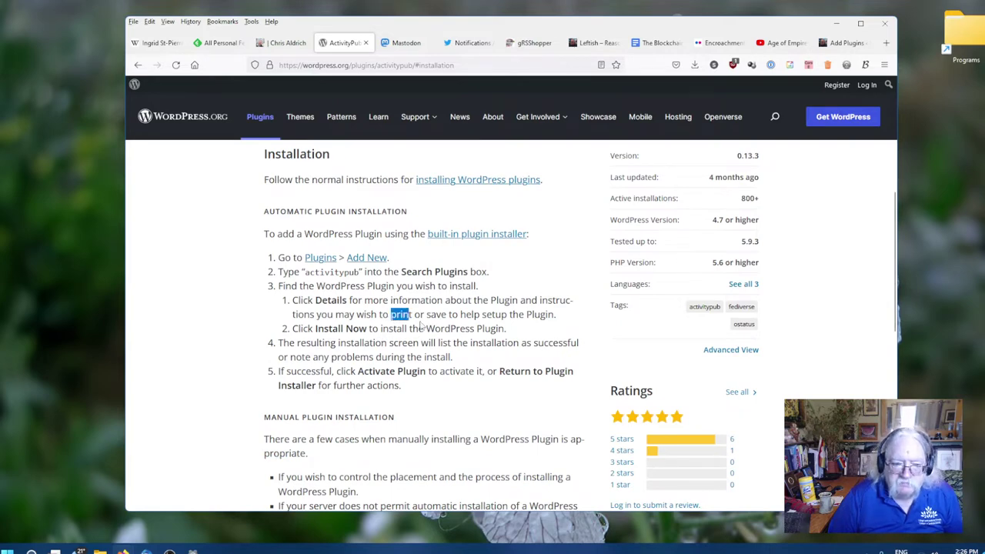
left_click_drag(391, 316, 429, 327)
left_click(380, 346)
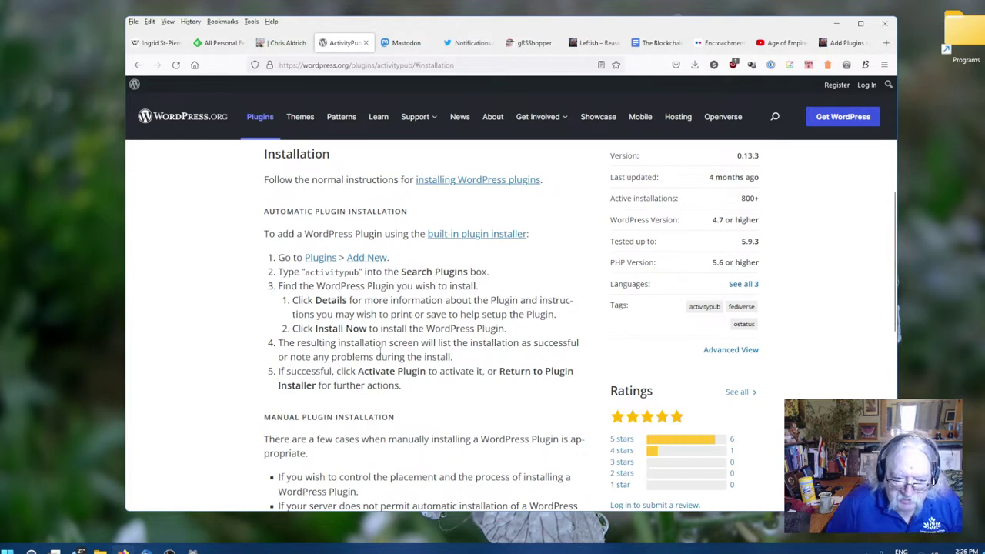
scroll(379, 351, "down", 2)
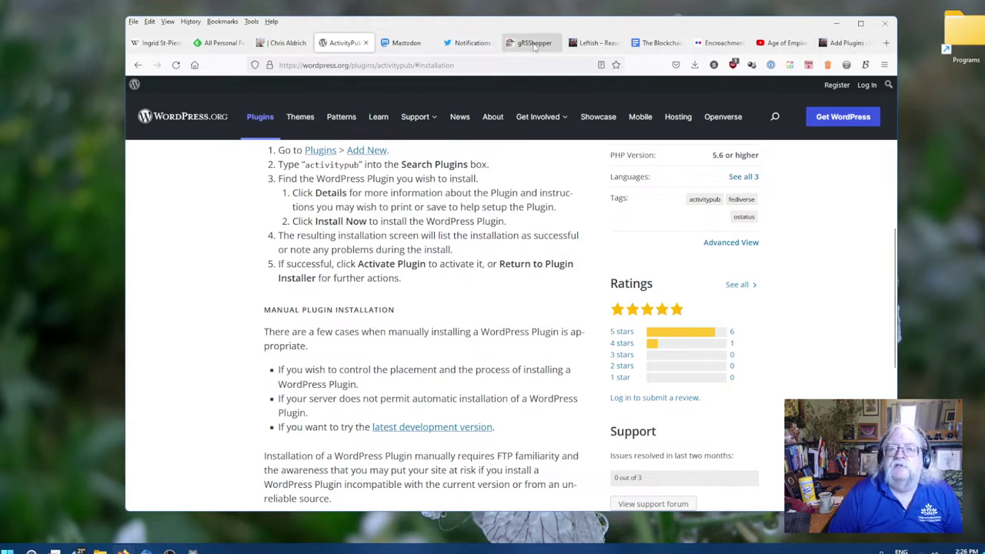
Step: Activate the newly installed ActivityPub plugin and open its View details window
left_click(847, 44)
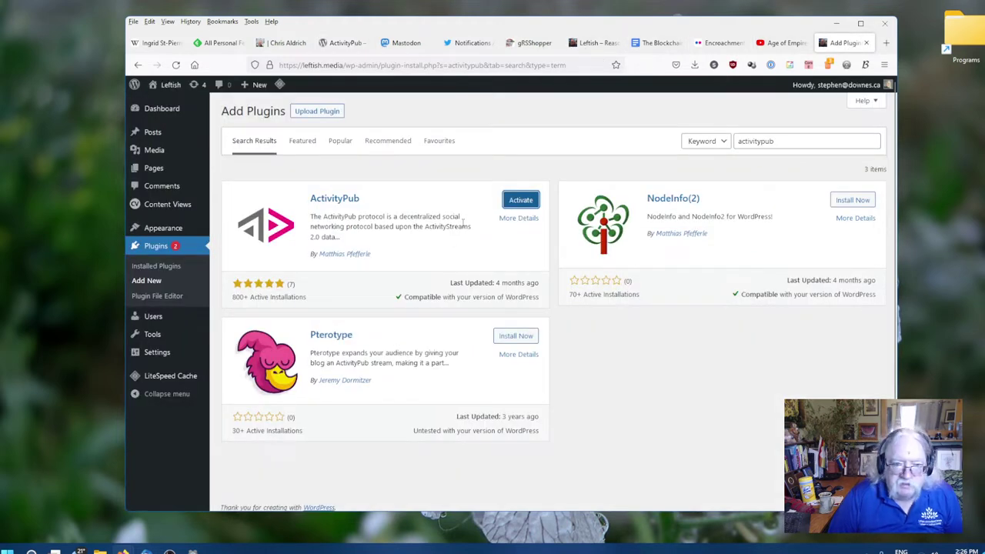
left_click(521, 200)
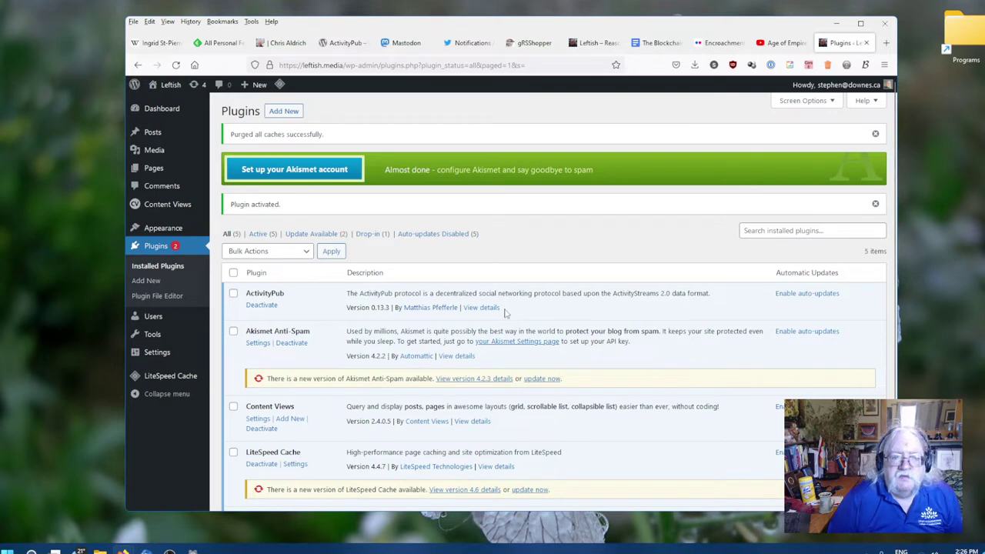
scroll(481, 316, "down", 3)
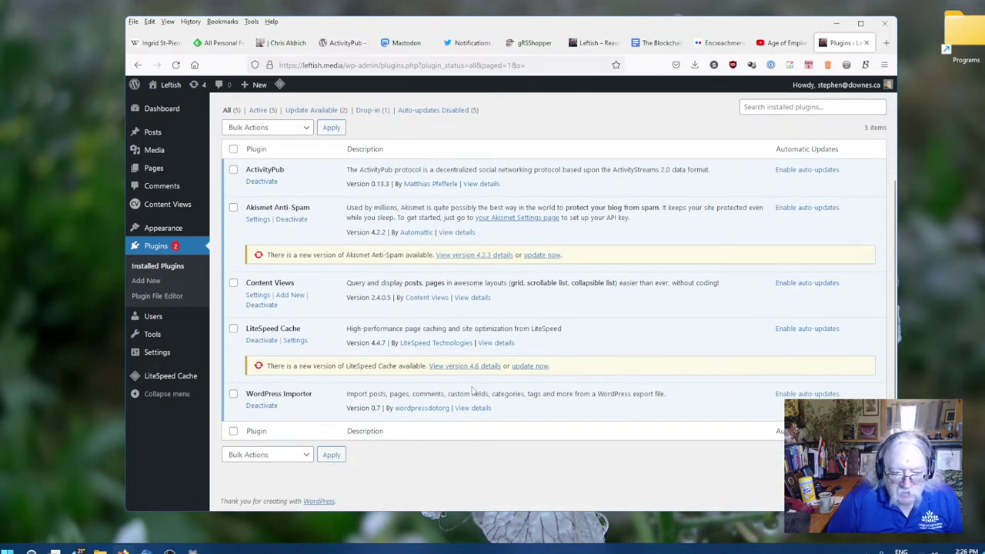
scroll(249, 348, "up", 3)
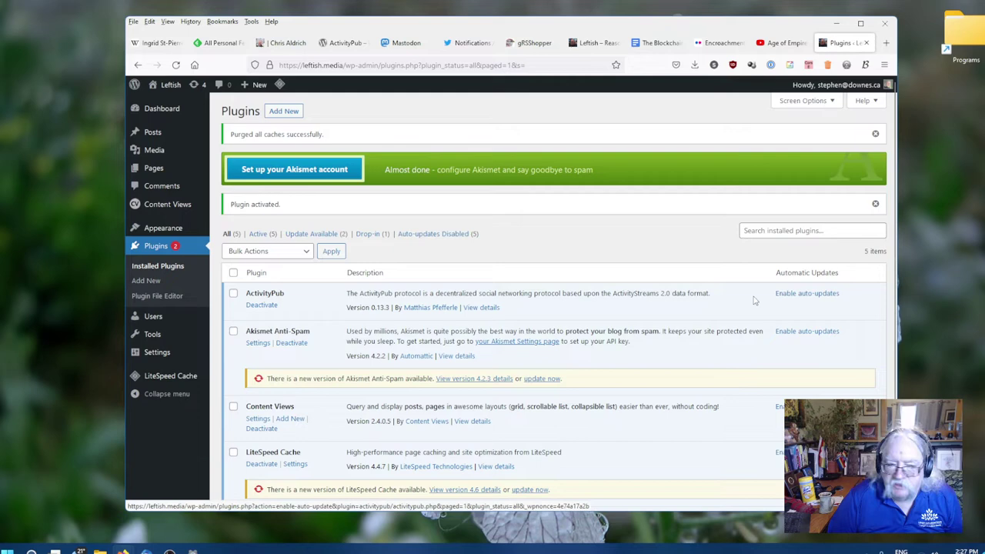
left_click(482, 307)
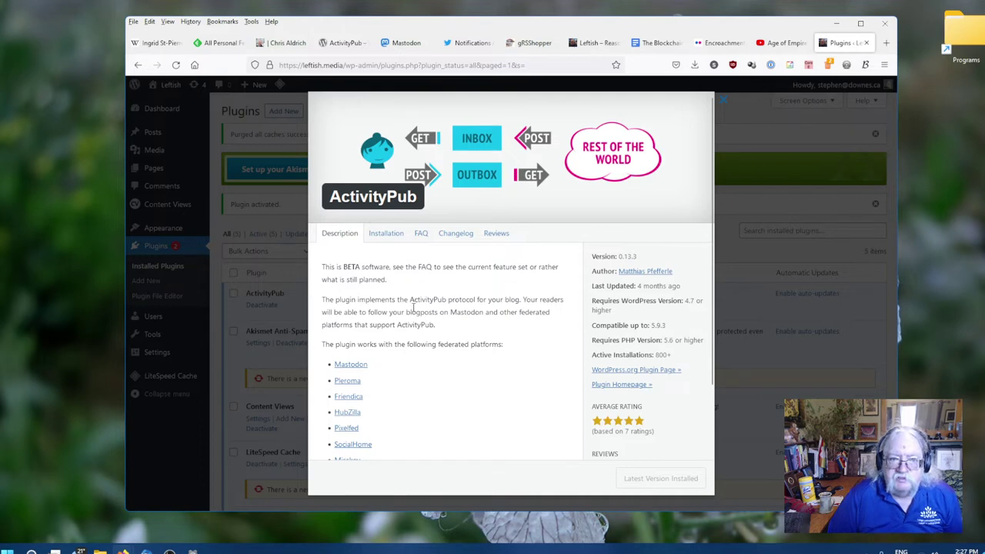
Step: Reread the Chris Aldrich post recommending ActivityPub and NodeInfo, then return to the plugin details
left_click(279, 44)
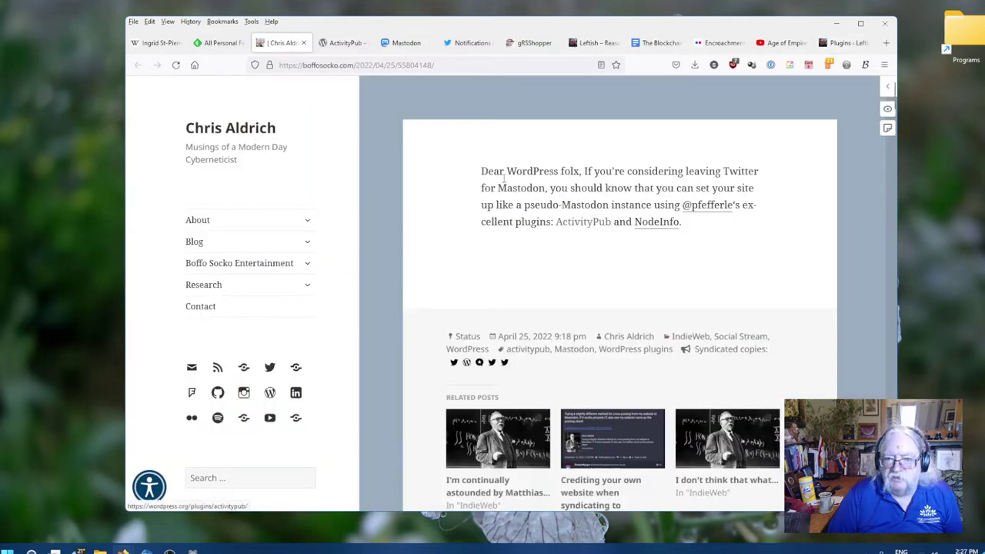
scroll(435, 354, "down", 3)
scroll(434, 354, "down", 2)
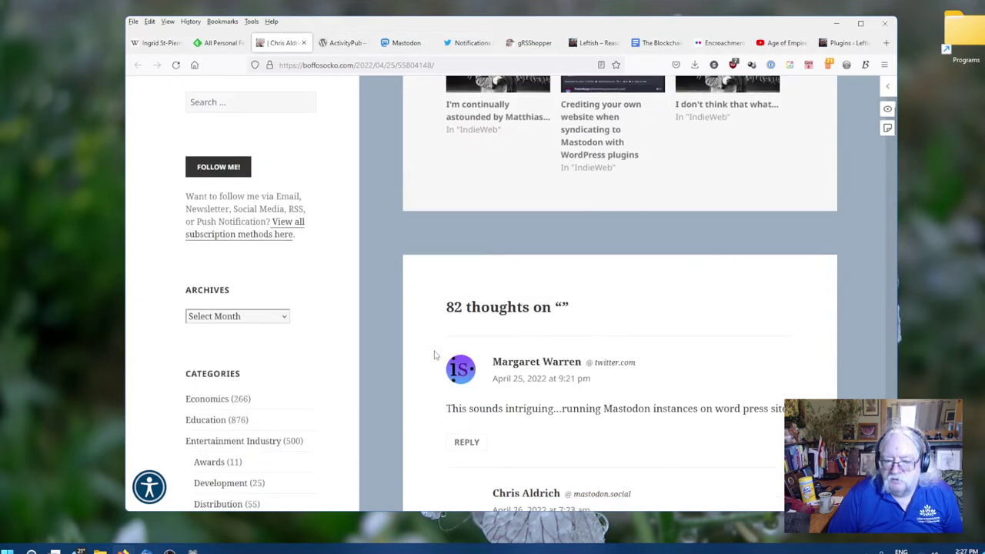
scroll(433, 351, "down", 2)
scroll(432, 355, "up", 4)
scroll(429, 362, "up", 3)
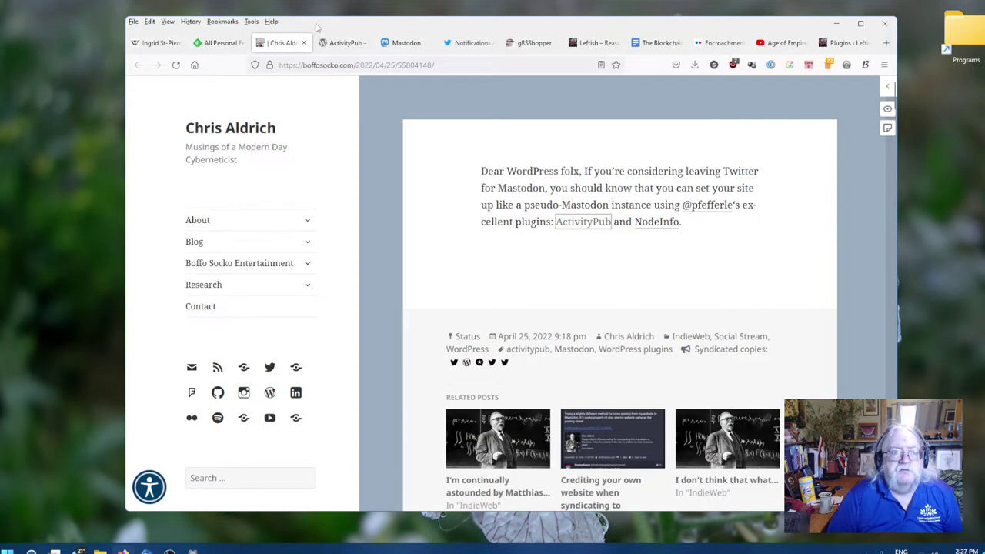
left_click(339, 43)
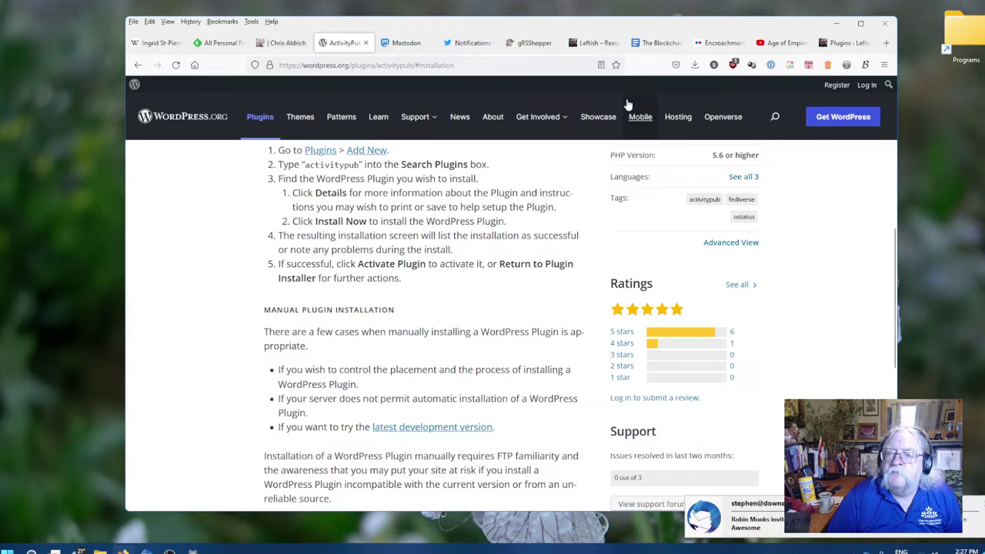
left_click(828, 43)
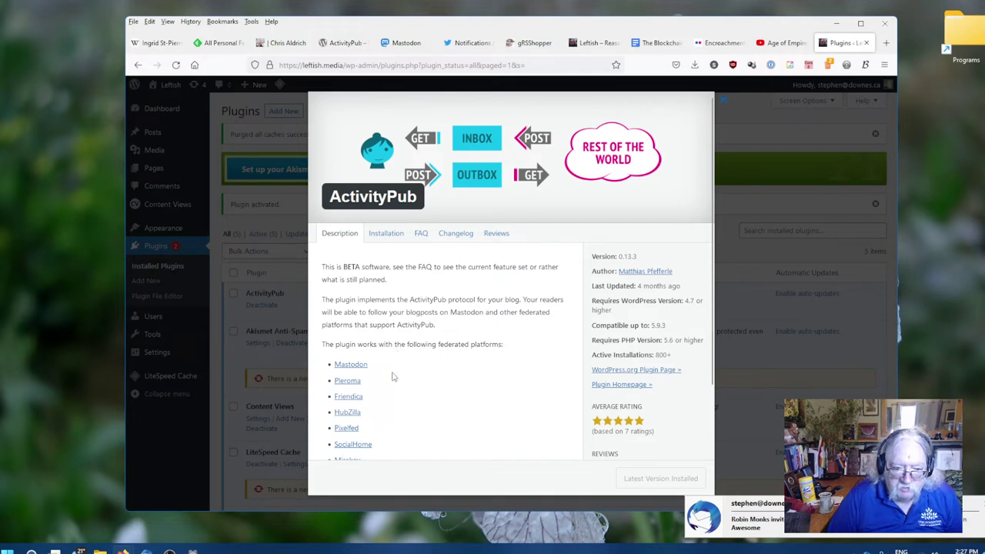
Step: Read the Installation tab in ActivityPub's details window, then go back to its description
scroll(449, 357, "down", 1)
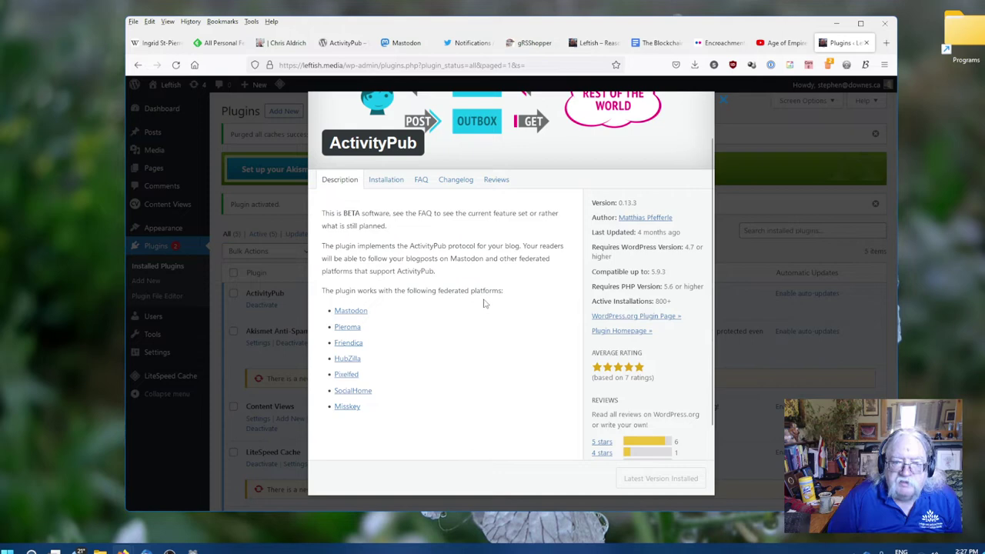
left_click(384, 180)
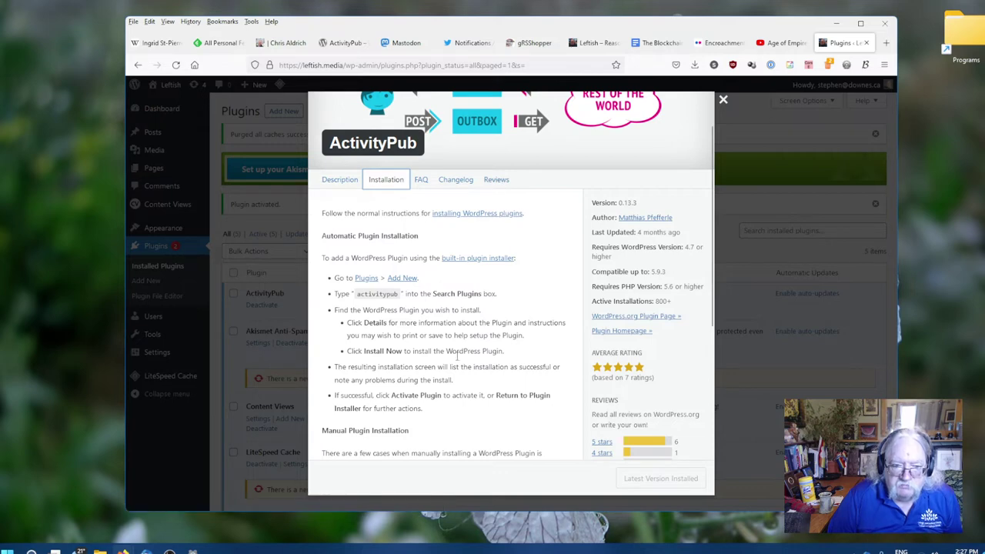
scroll(458, 352, "down", 3)
scroll(454, 350, "down", 3)
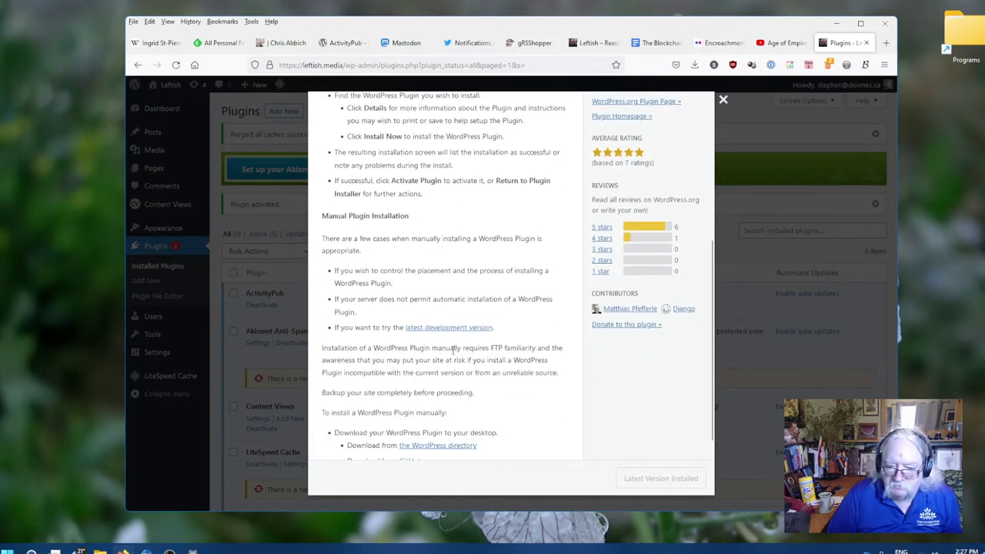
scroll(449, 348, "down", 3)
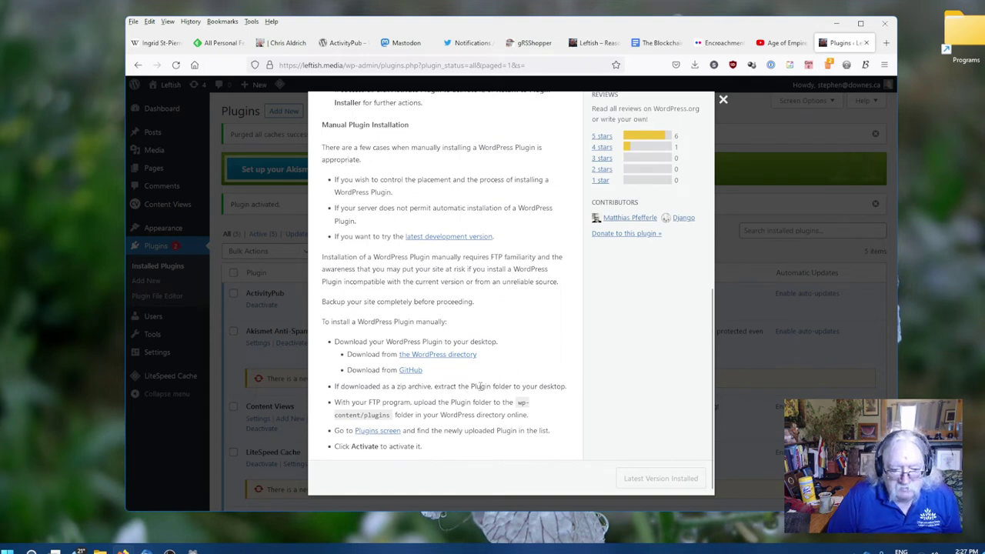
scroll(479, 386, "up", 10)
scroll(470, 381, "down", 1)
scroll(465, 377, "up", 1)
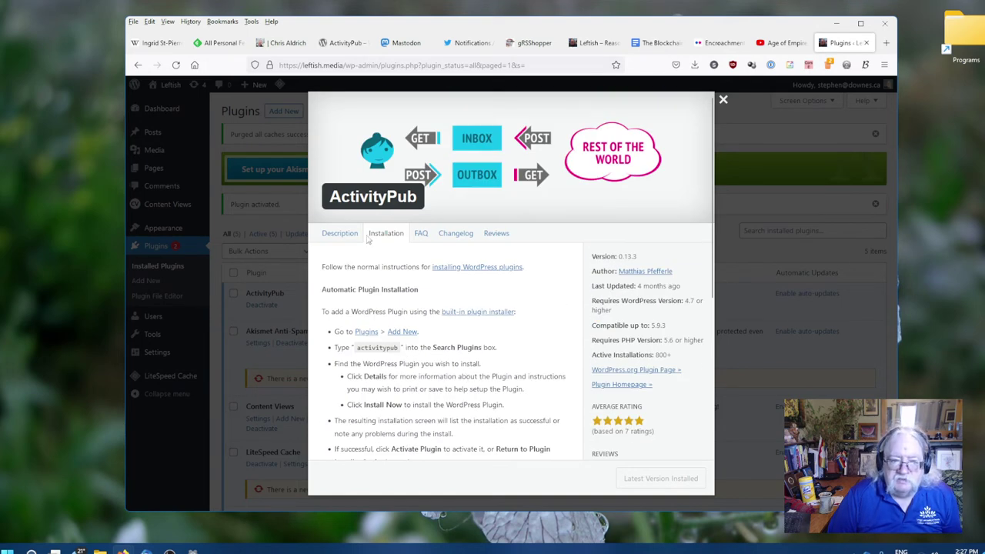
left_click(336, 235)
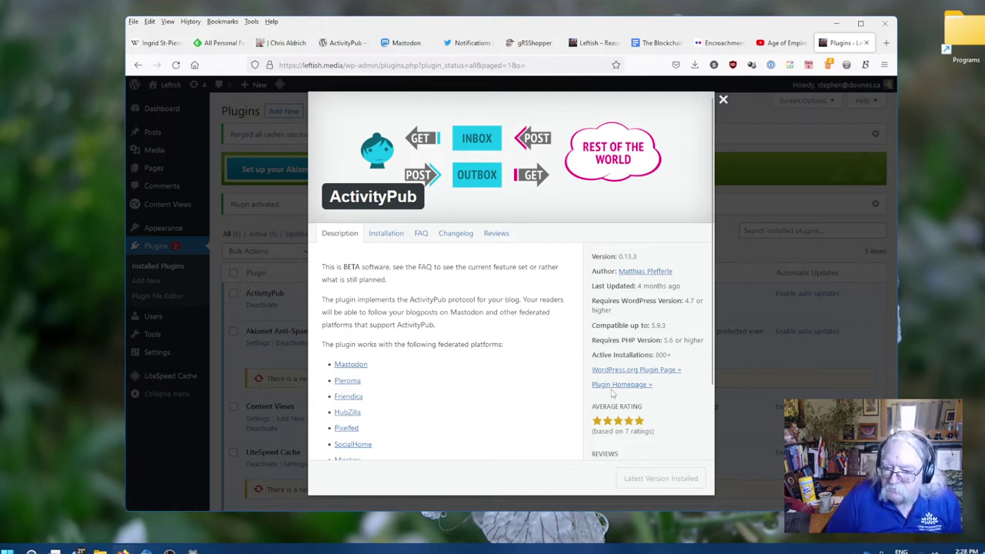
scroll(505, 352, "down", 2)
scroll(506, 352, "down", 2)
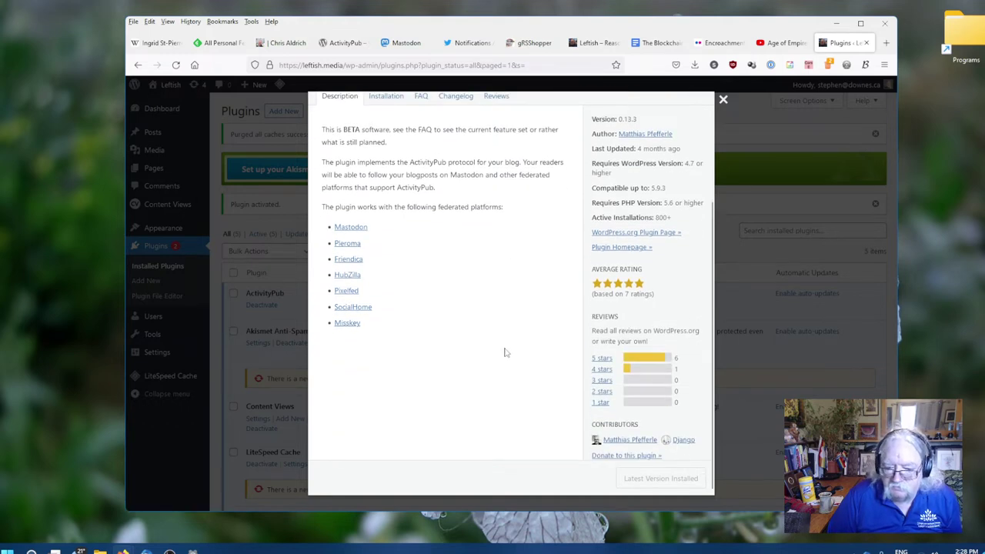
scroll(506, 352, "up", 4)
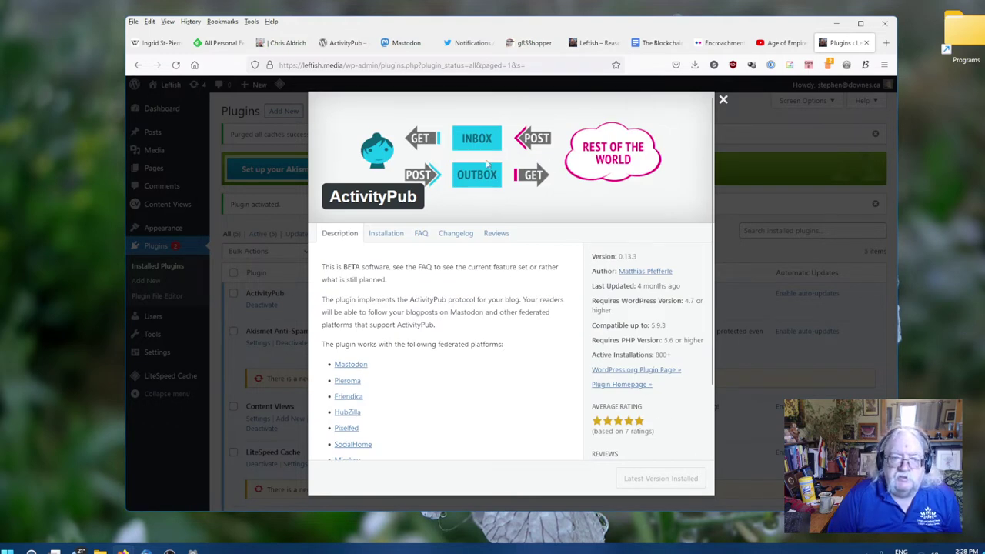
Step: Reopen the installation instructions through manual installation, recheck the recommending post, and return to plugins
left_click(390, 234)
scroll(423, 329, "down", 1)
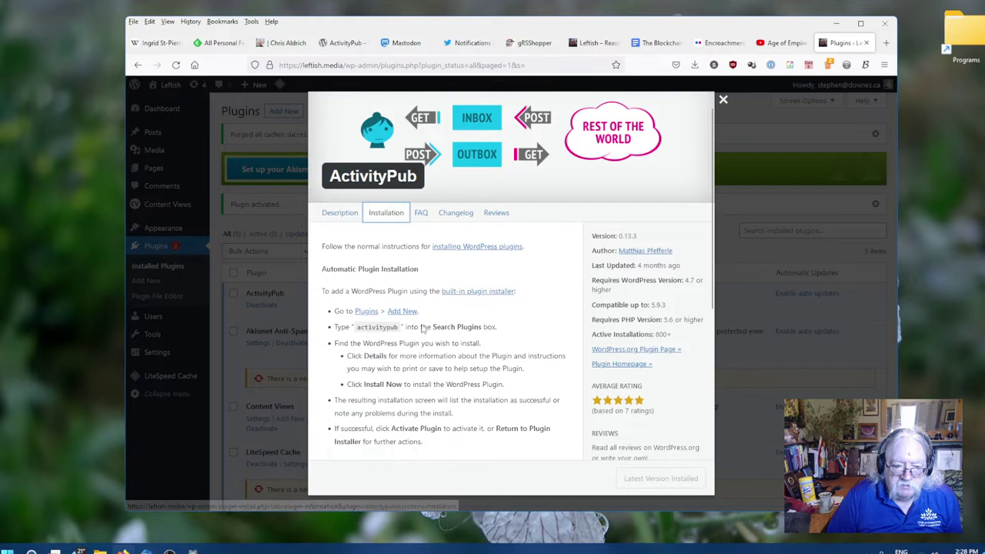
scroll(423, 329, "down", 7)
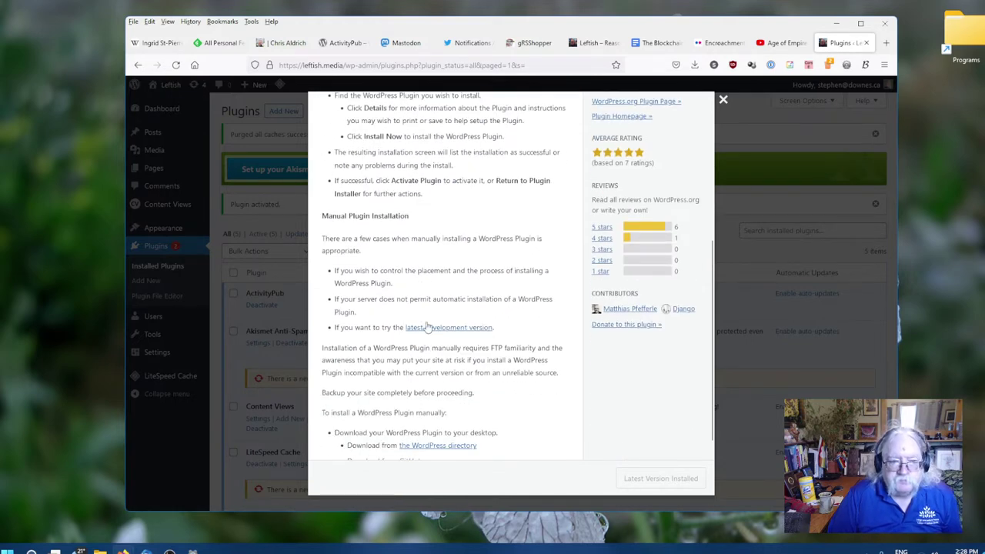
scroll(444, 231, "down", 2)
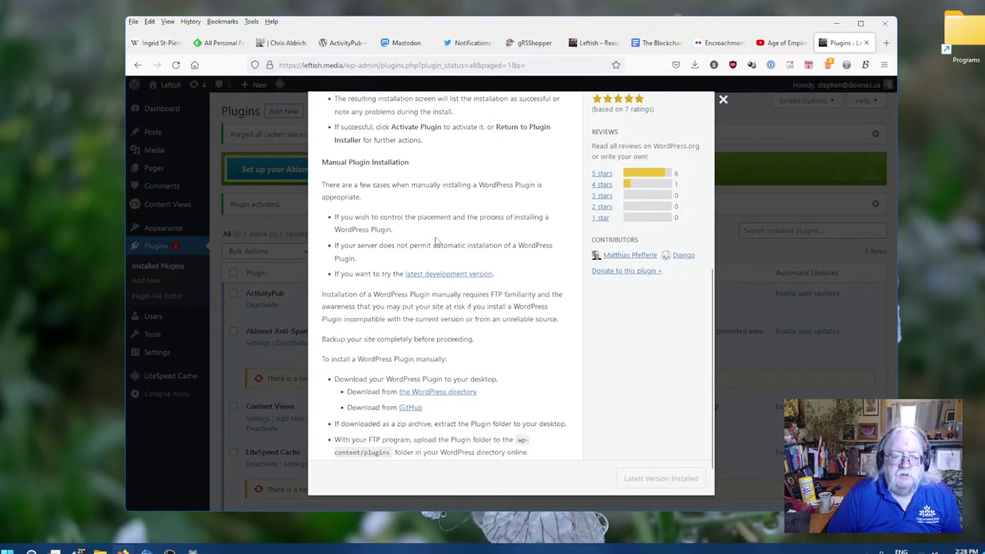
scroll(439, 242, "down", 1)
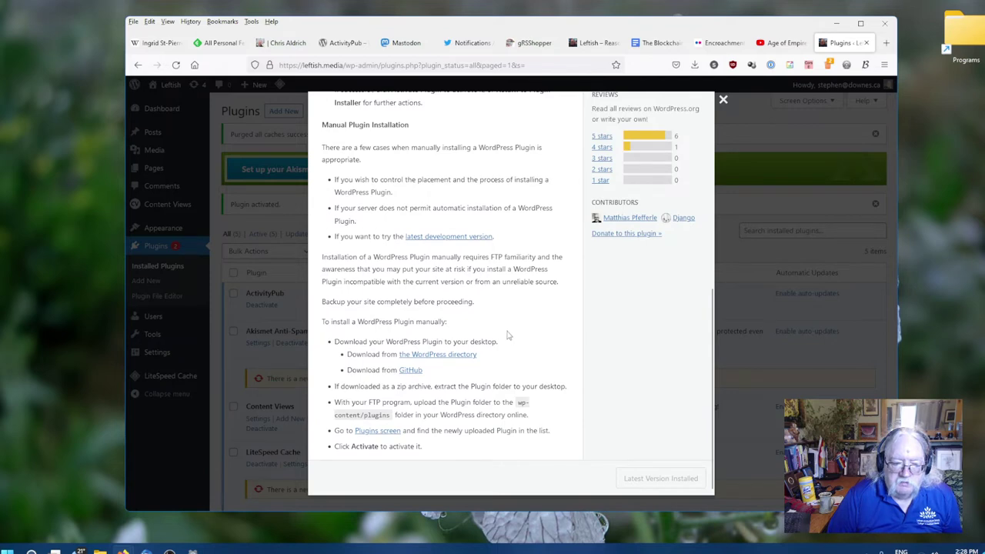
left_click(270, 47)
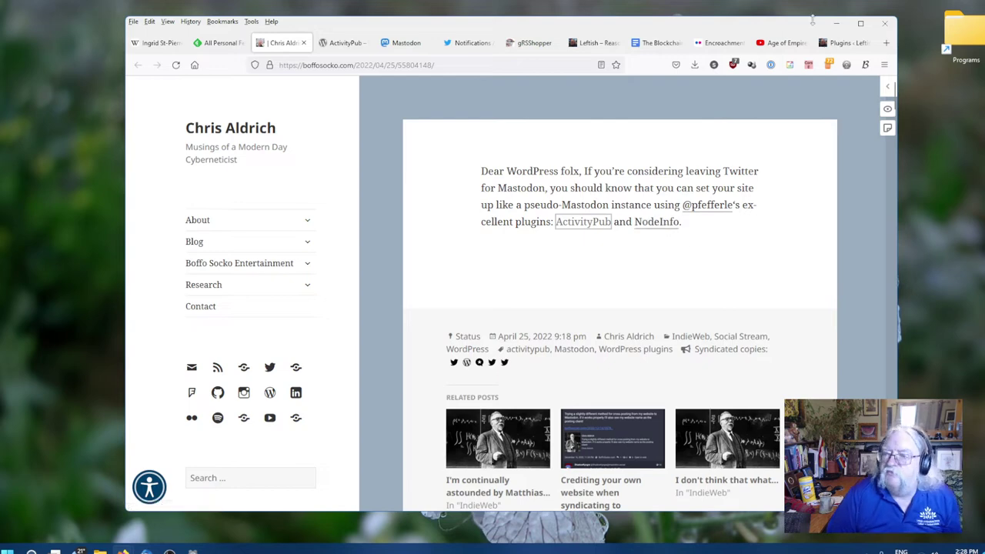
left_click(839, 43)
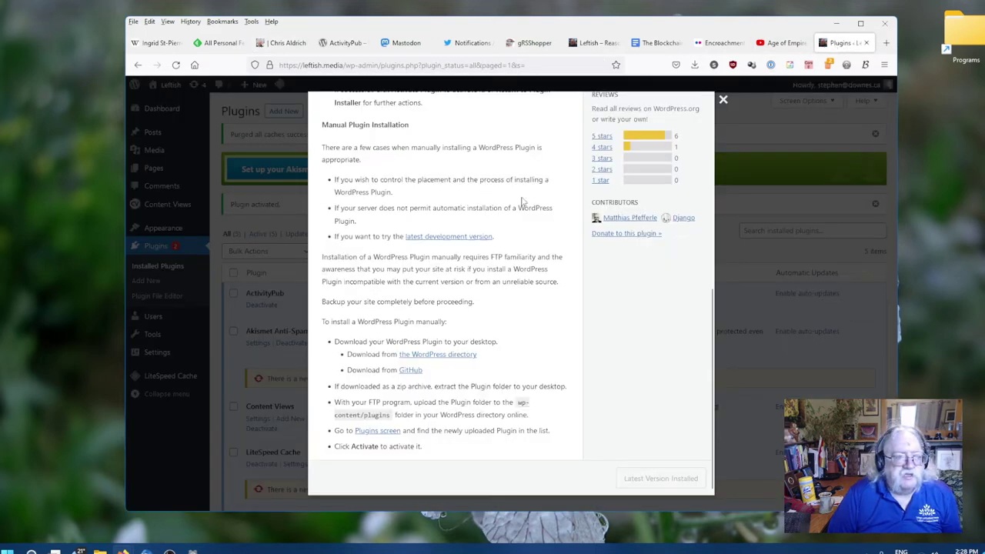
Step: Close the ActivityPub details and search Add Plugins for 'nodeinfo'
left_click(723, 104)
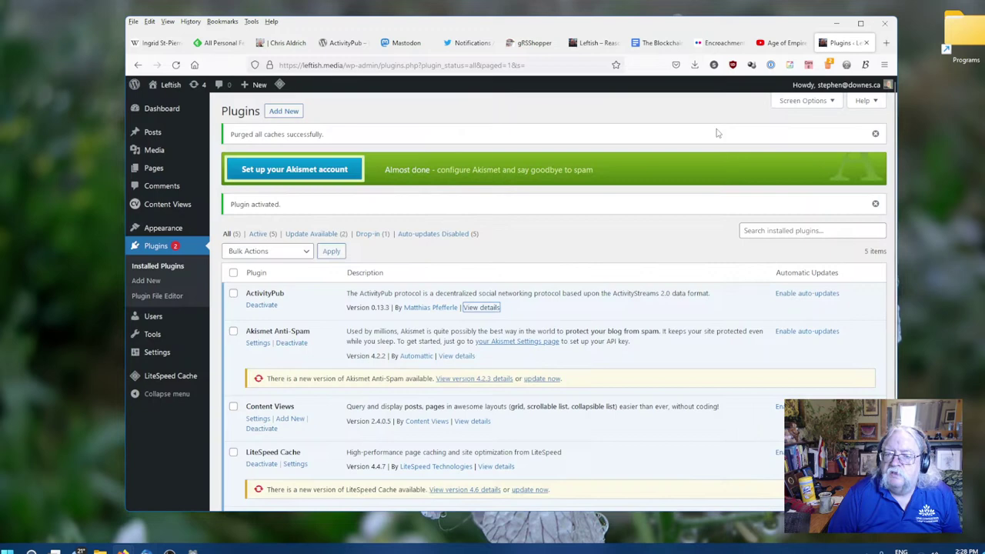
left_click(551, 241)
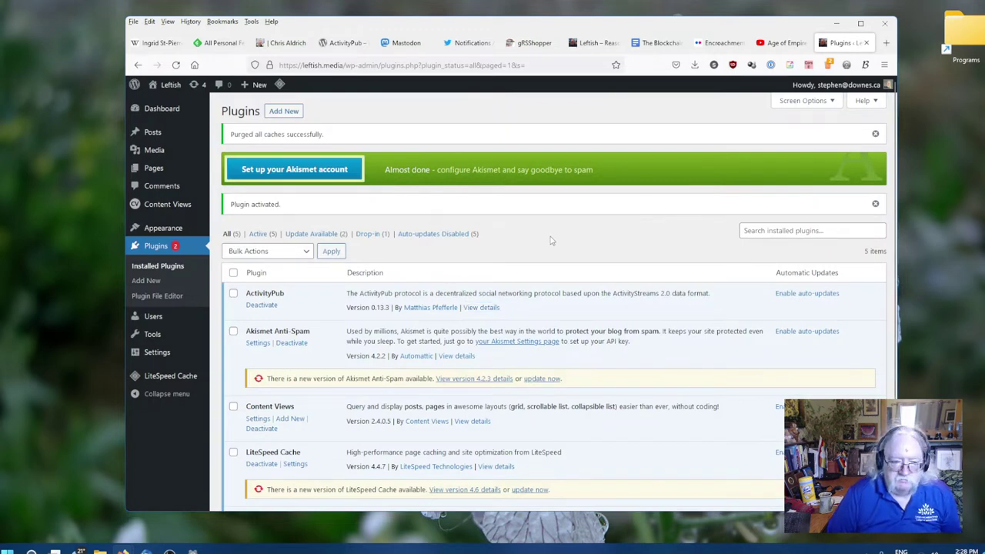
left_click(283, 111)
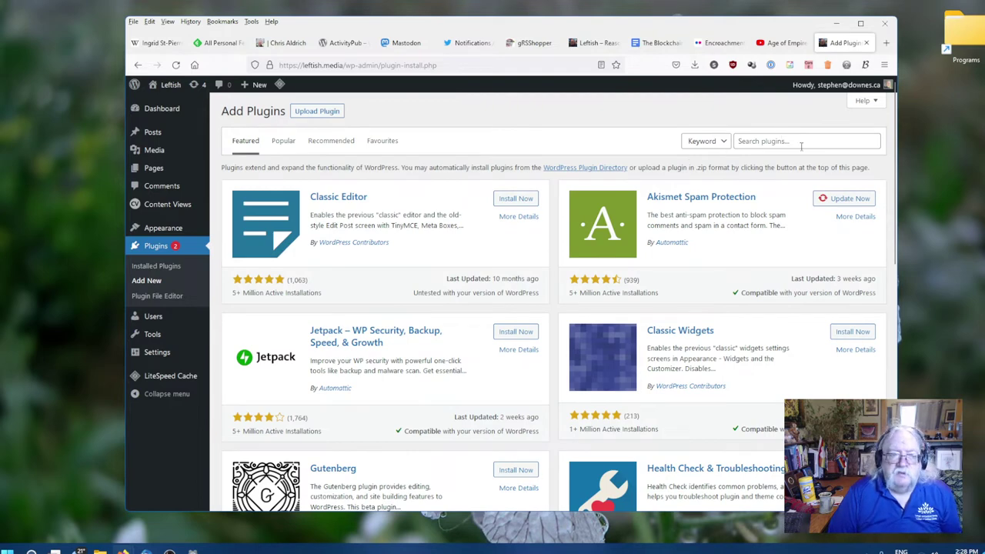
left_click(813, 138)
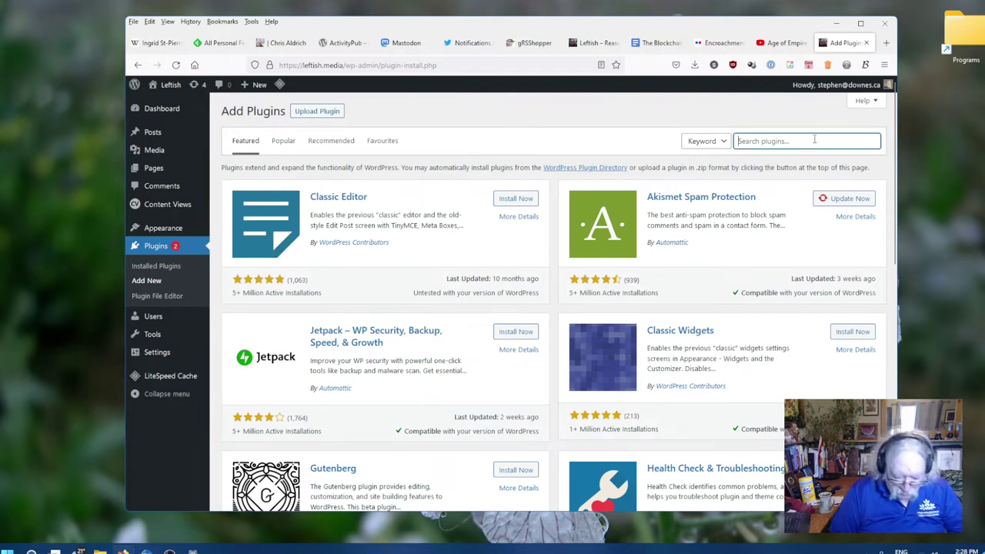
type("nodeinfo")
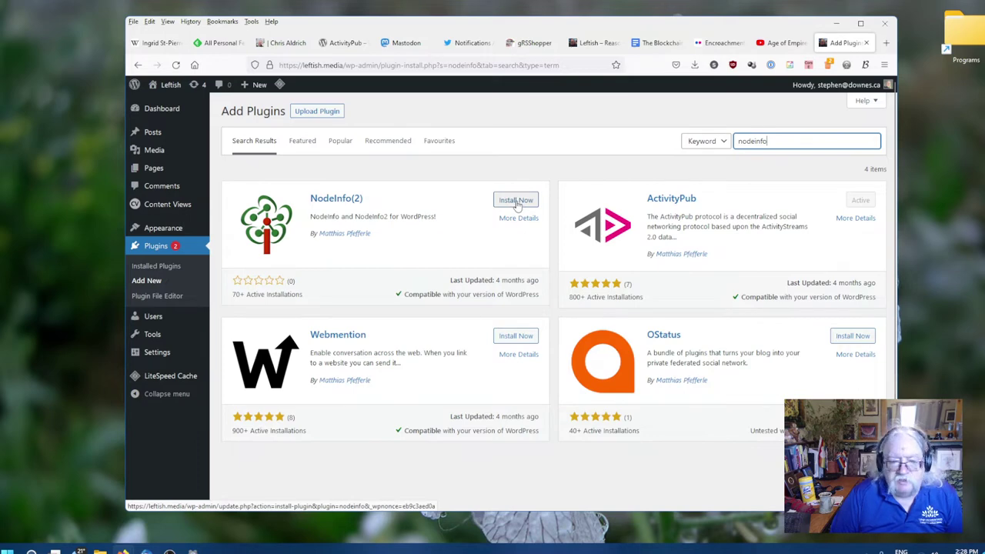
Step: Install NodeInfo(2) and Webmention, then activate NodeInfo(2)
left_click(516, 200)
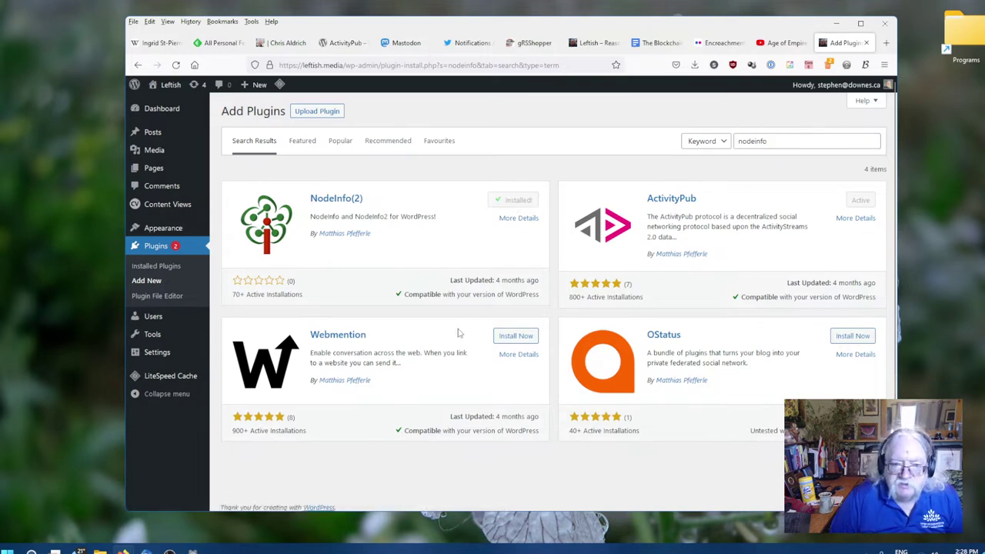
left_click(515, 336)
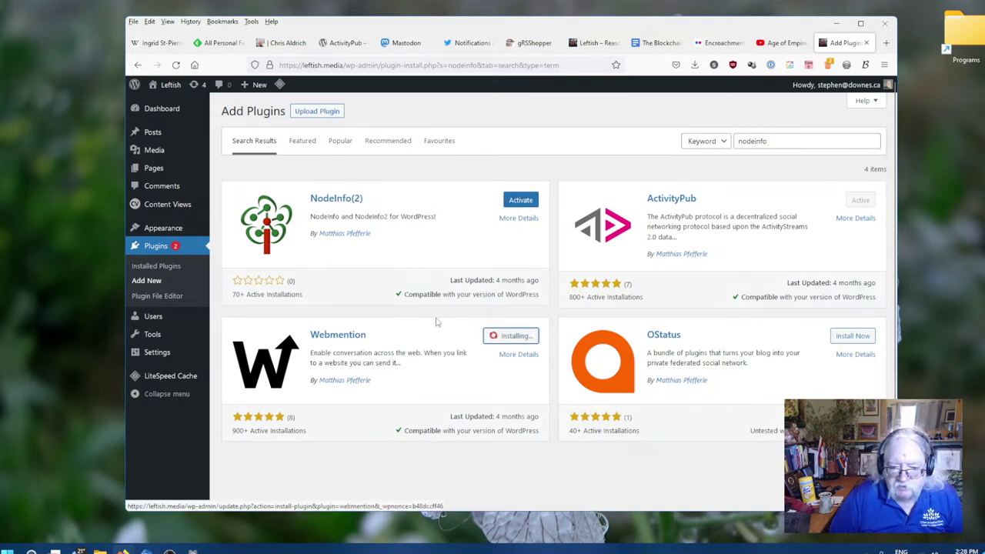
left_click(520, 200)
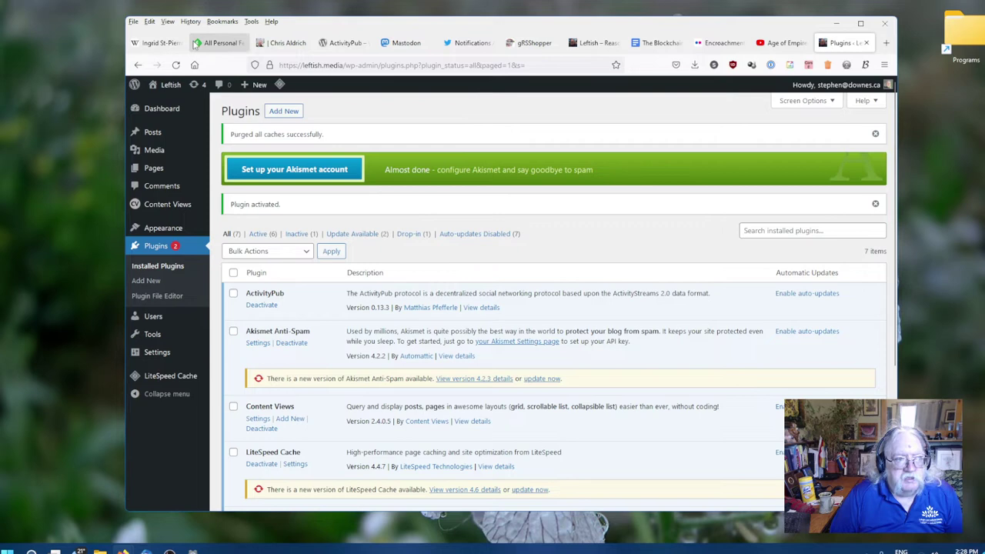
Step: Activate the Webmention plugin from the 'nodeinfo' search results
left_click(139, 66)
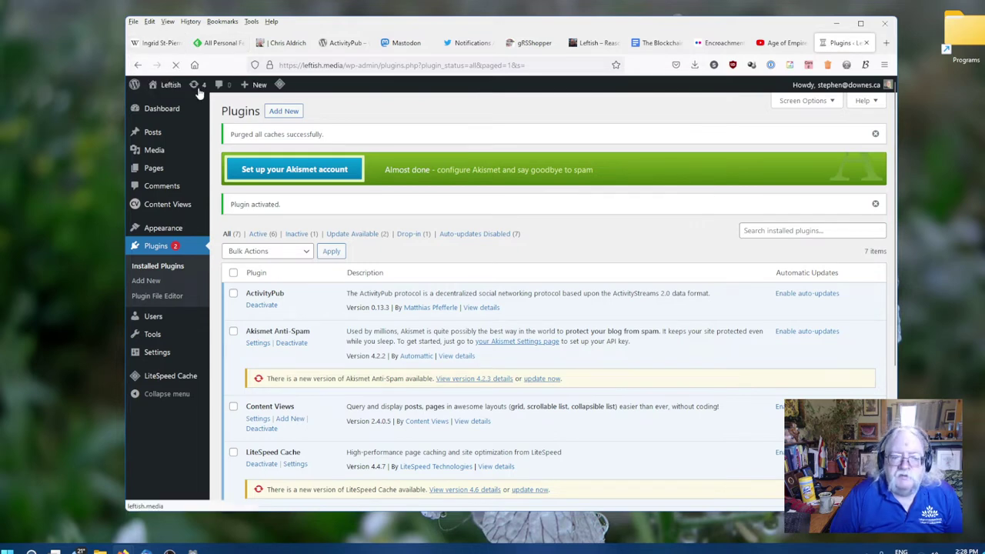
left_click(518, 338)
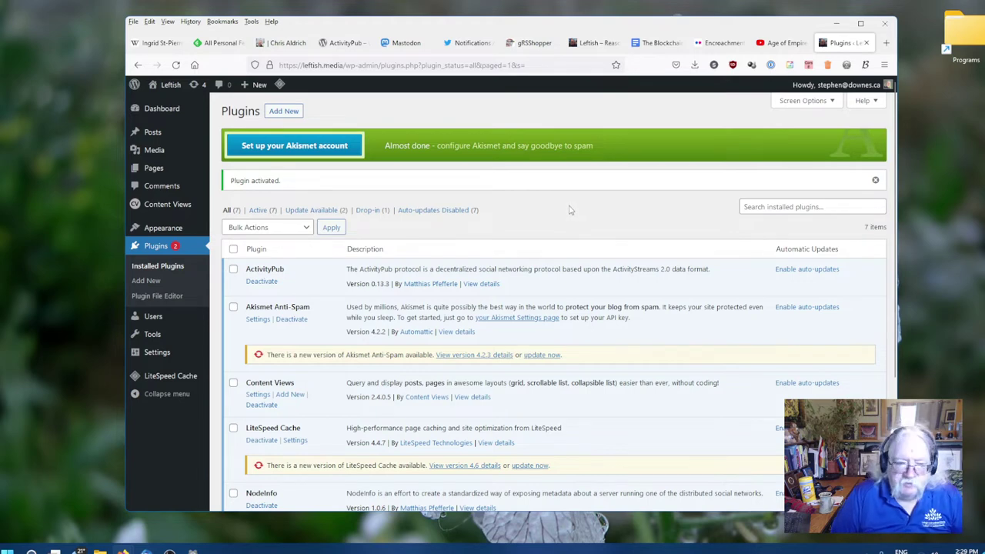
scroll(569, 209, "down", 1)
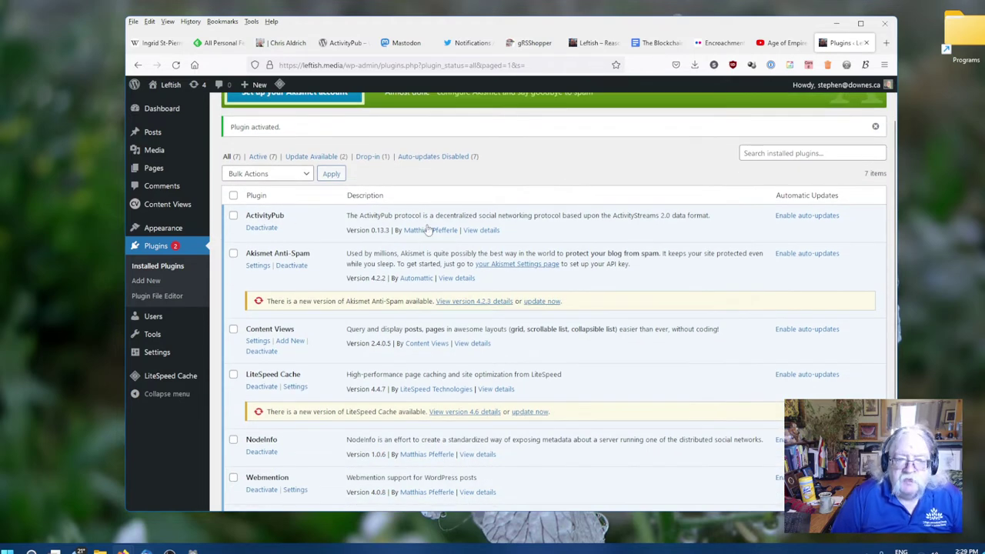
Step: Enable auto-updates for ActivityPub, Webmention and NodeInfo in Installed Plugins
left_click(787, 214)
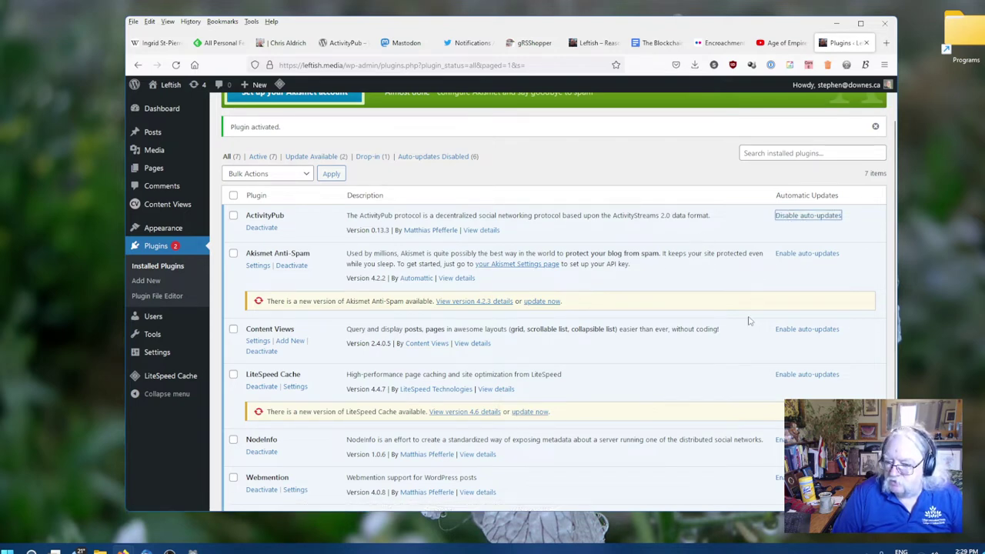
scroll(750, 321, "down", 3)
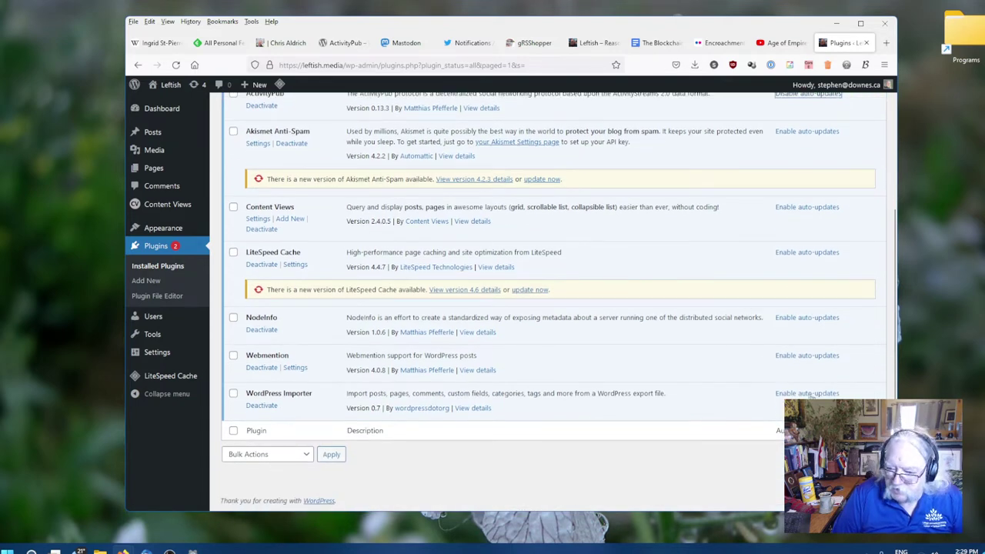
left_click(804, 356)
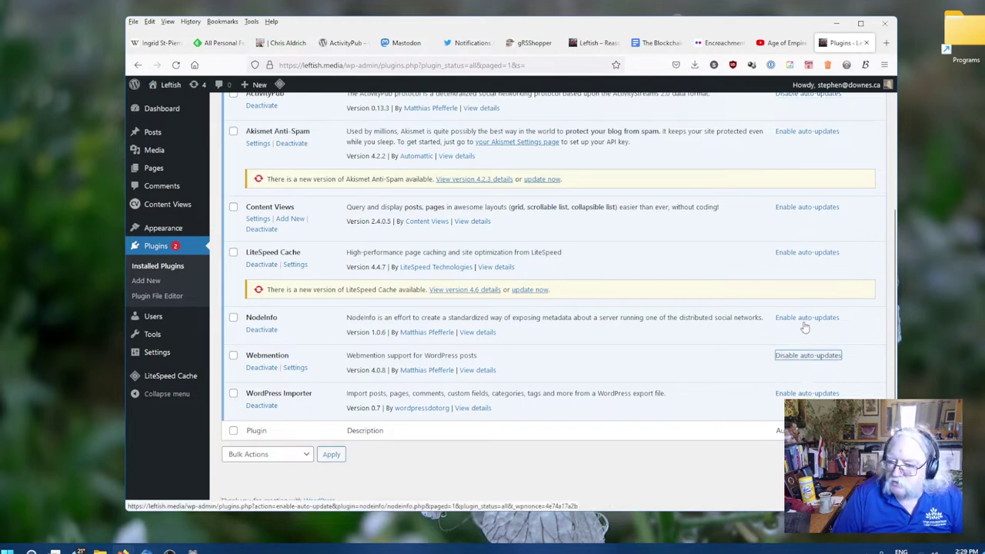
left_click(804, 318)
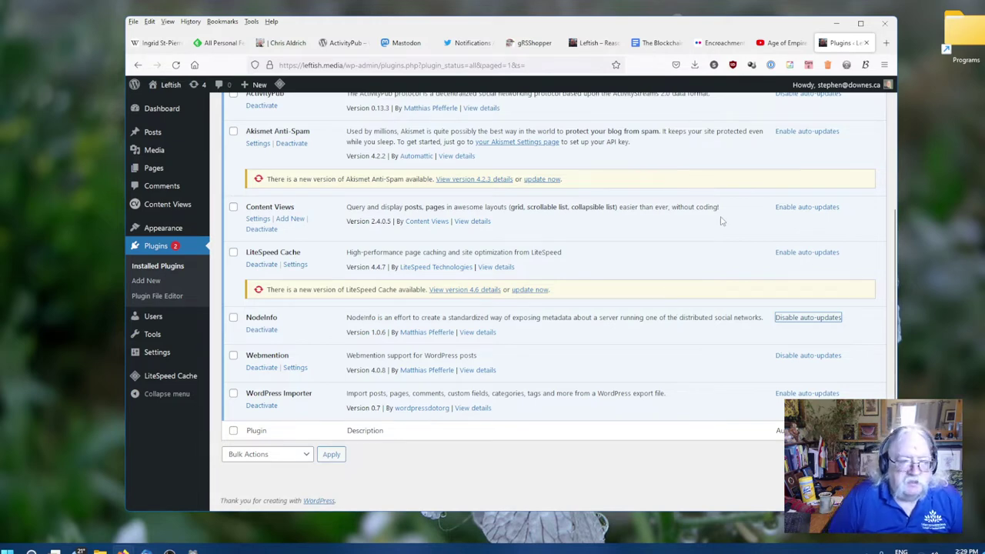
scroll(667, 253, "up", 3)
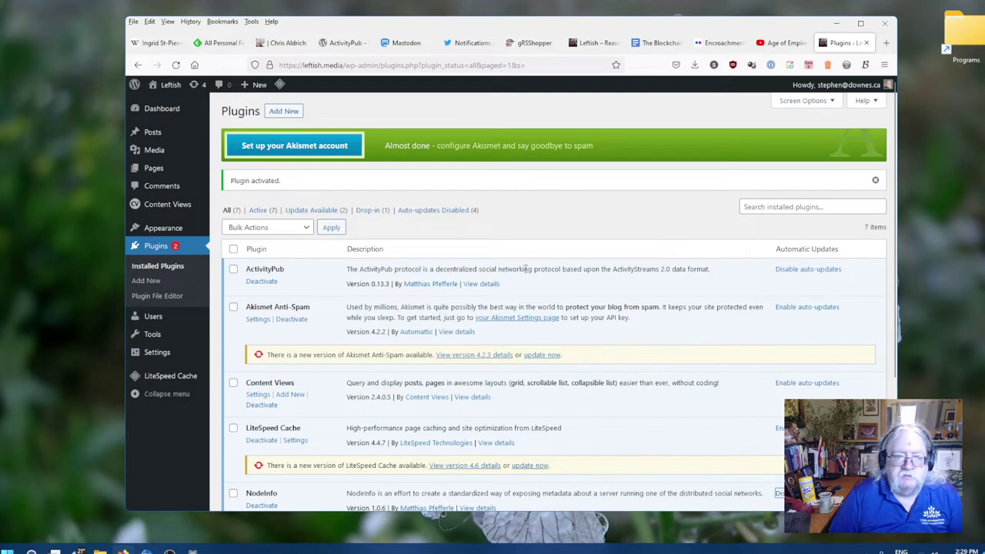
Step: Reread the Chris Aldrich post about the recommended ActivityPub plugins
left_click(346, 42)
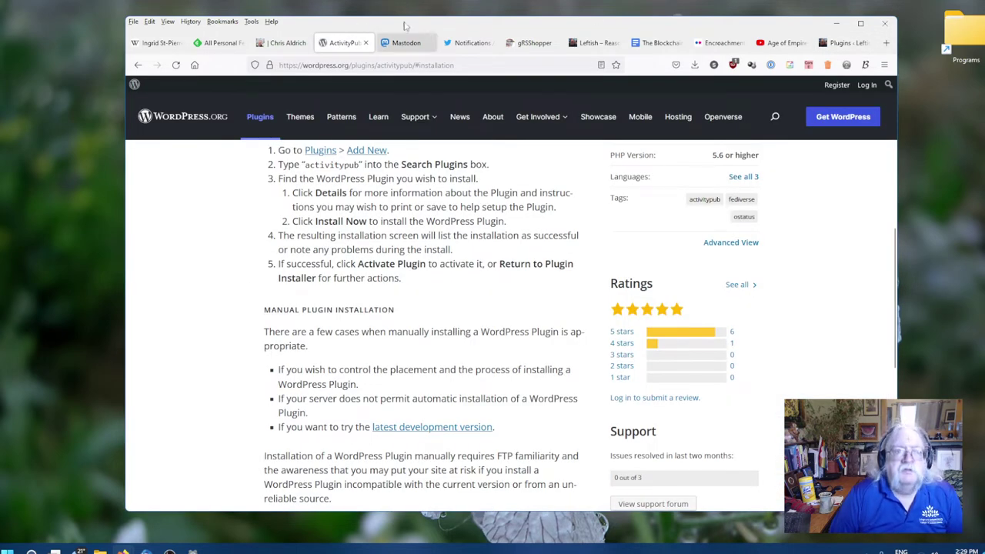
left_click(282, 42)
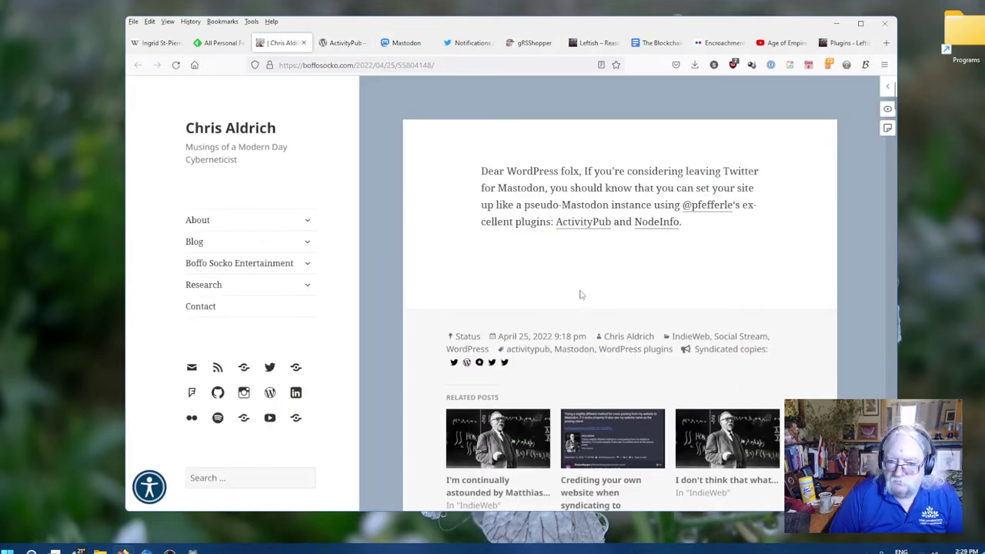
scroll(583, 308, "down", 6)
scroll(583, 294, "down", 2)
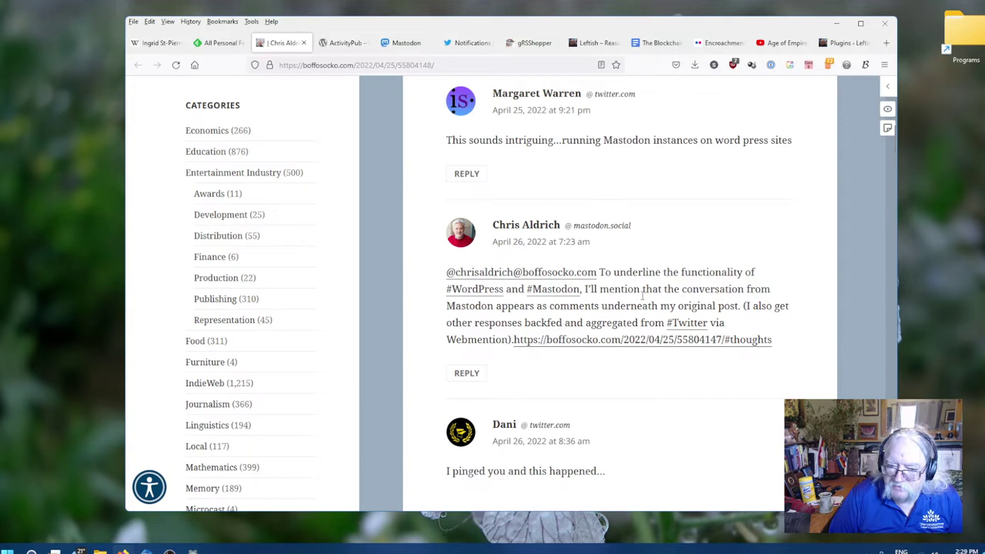
scroll(641, 295, "down", 3)
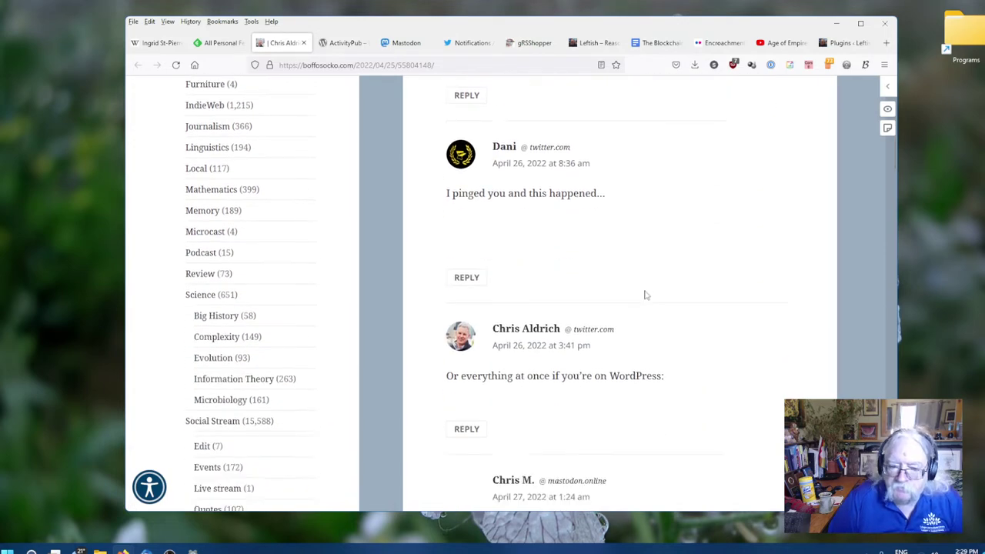
scroll(645, 294, "down", 2)
scroll(643, 296, "up", 4)
scroll(641, 296, "up", 5)
scroll(640, 296, "up", 2)
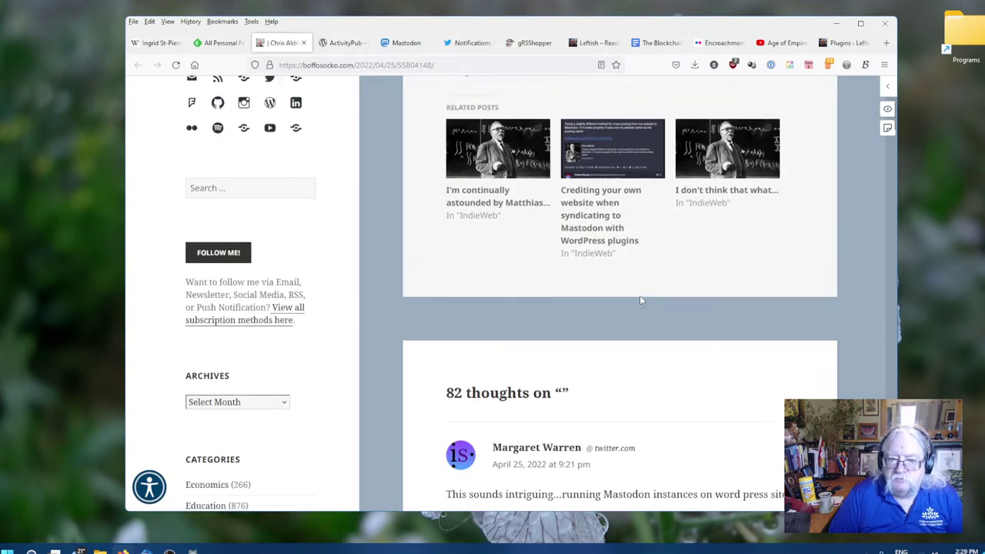
scroll(639, 300, "up", 3)
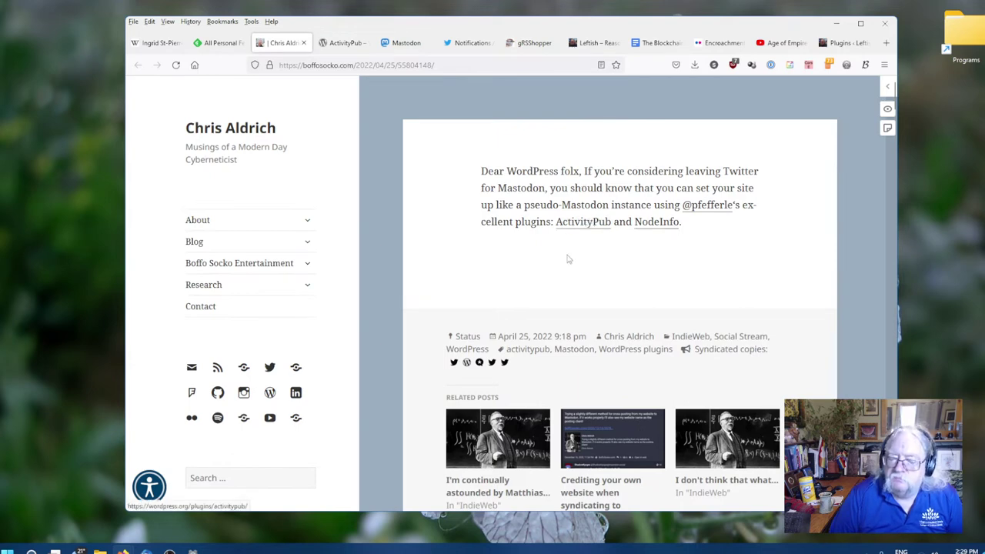
scroll(539, 289, "down", 3)
scroll(540, 288, "up", 3)
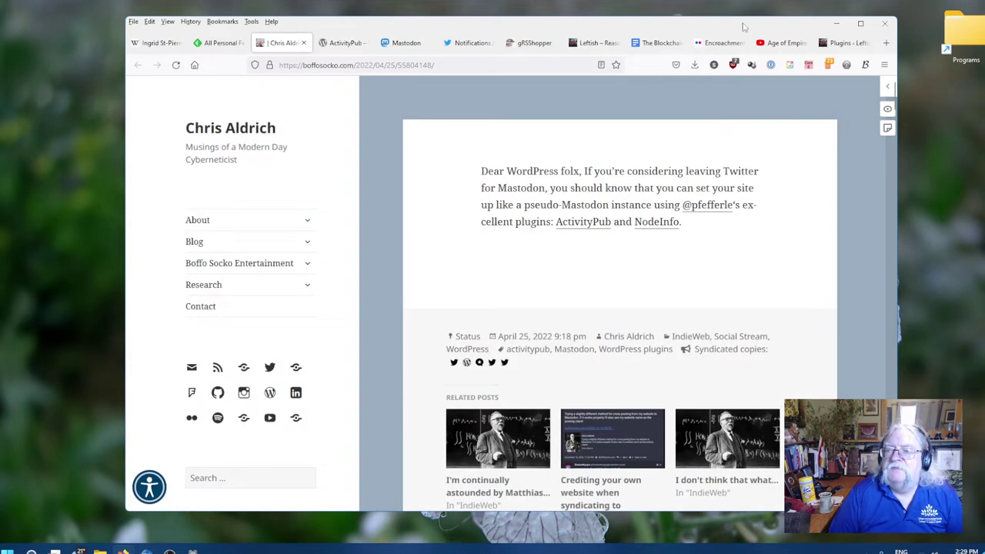
Step: Glance at the ActivityPub page and the public Leftish home page, then return to Installed Plugins
left_click(343, 43)
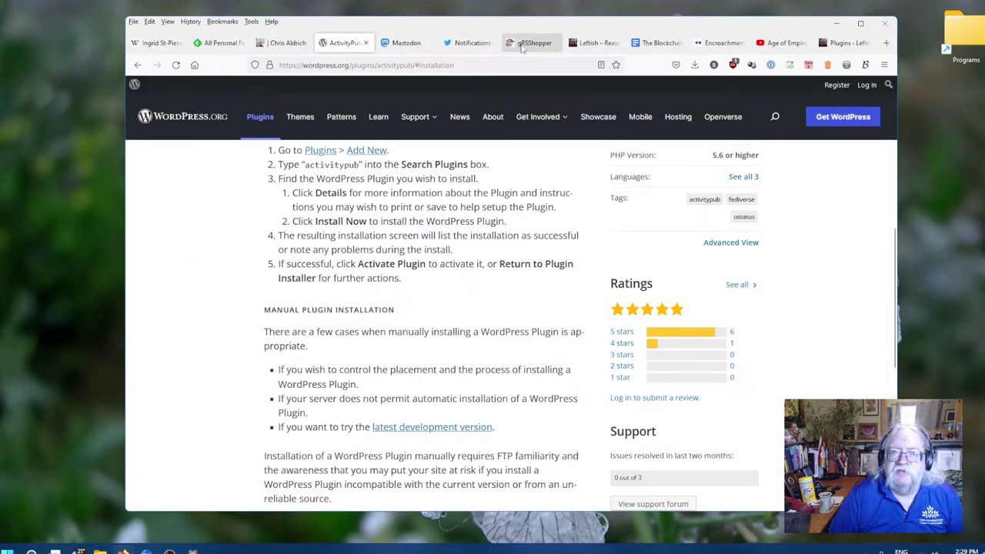
left_click(583, 40)
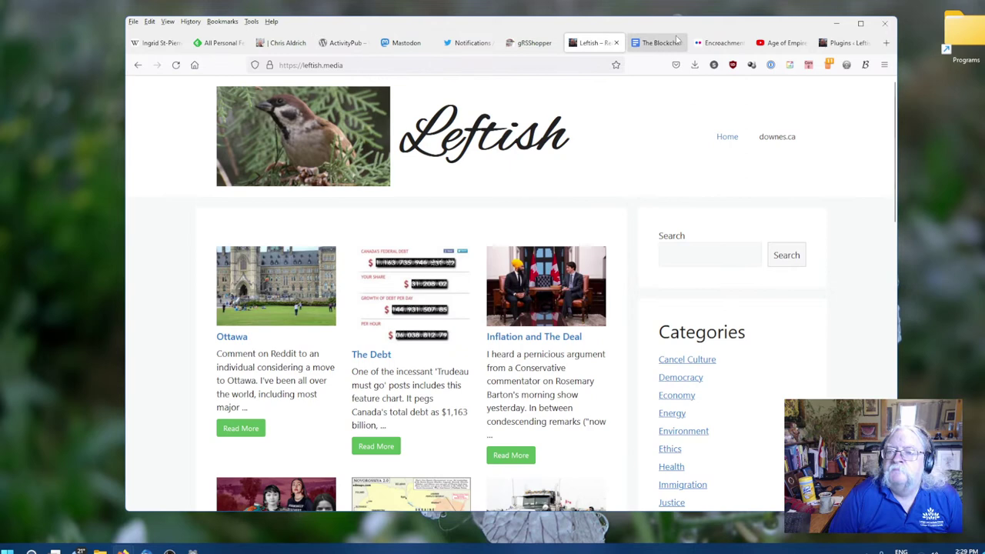
left_click(846, 43)
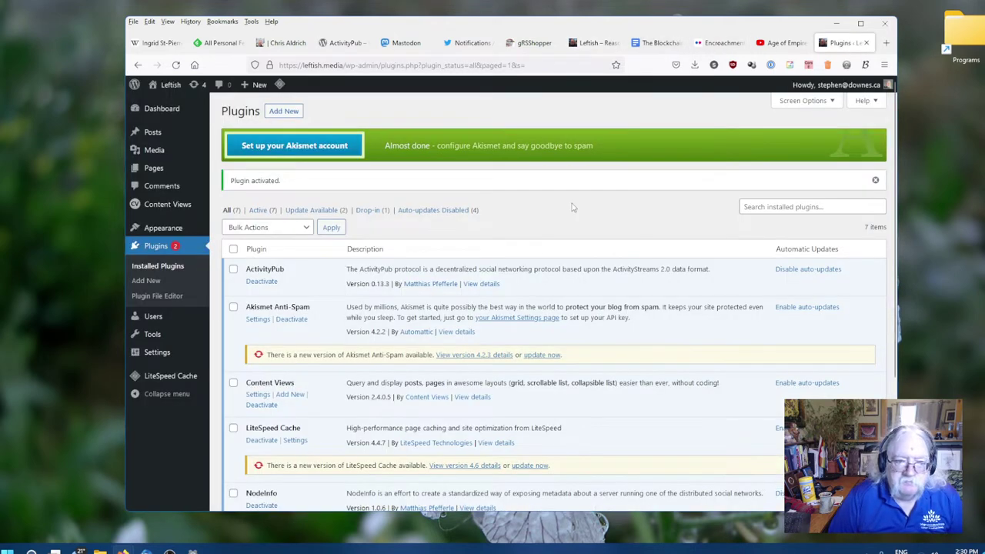
Step: Open the ActivityPub plugin's View details window and skim its description
left_click(481, 283)
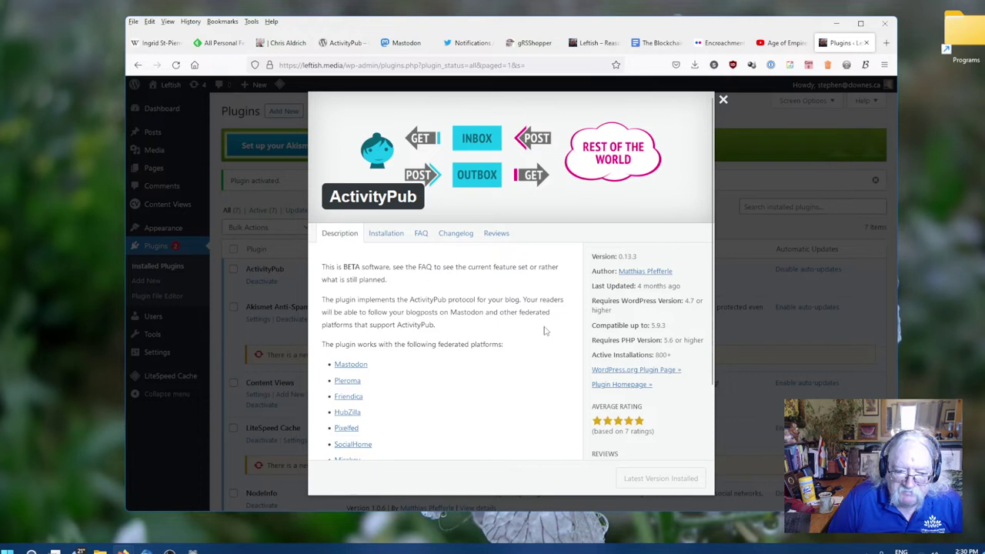
scroll(545, 339, "down", 3)
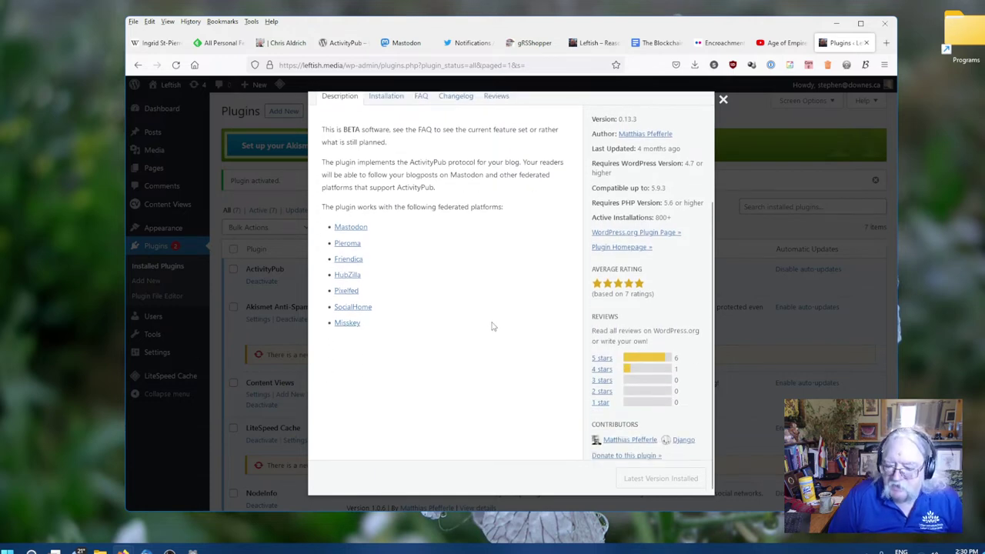
scroll(493, 326, "up", 1)
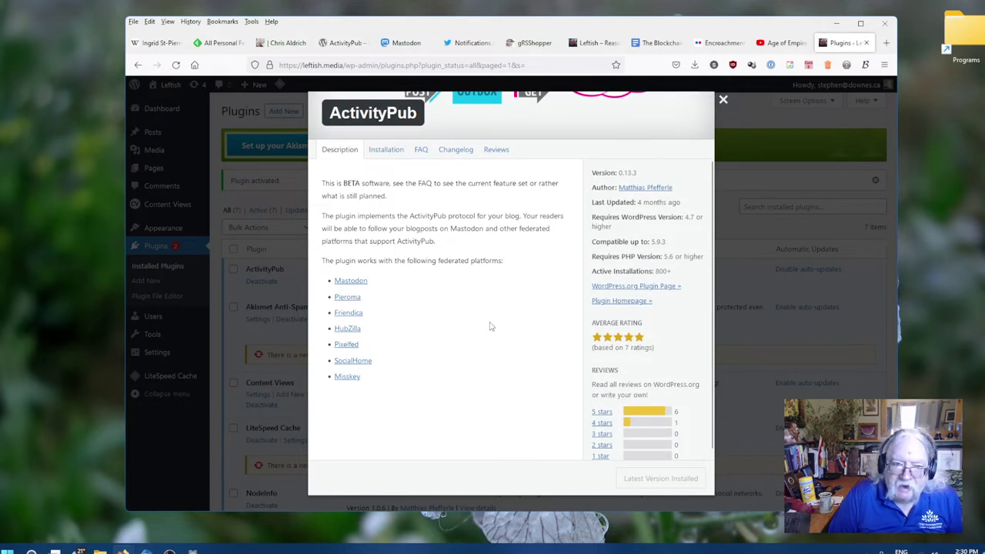
scroll(489, 326, "up", 2)
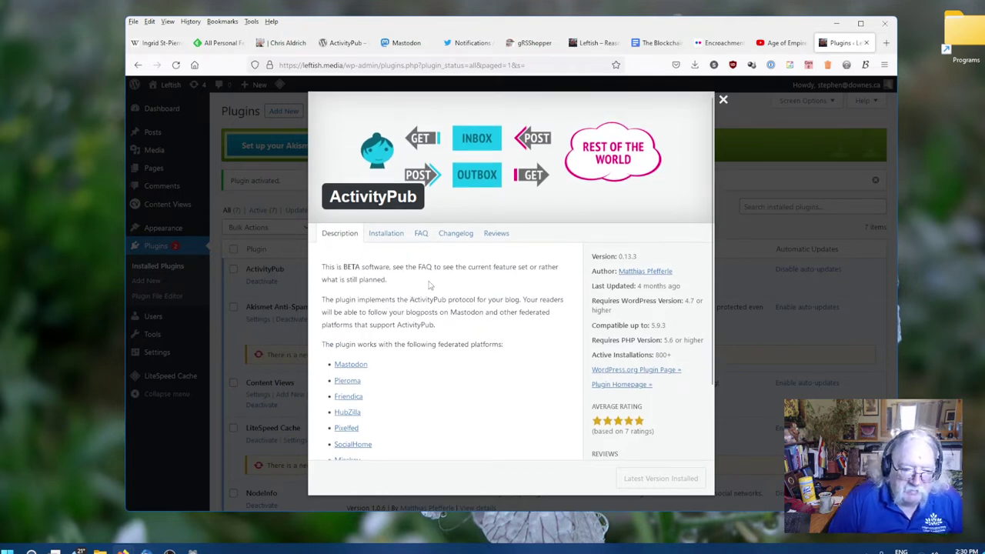
Step: Read through the ActivityPub plugin's Installation notes
left_click(386, 233)
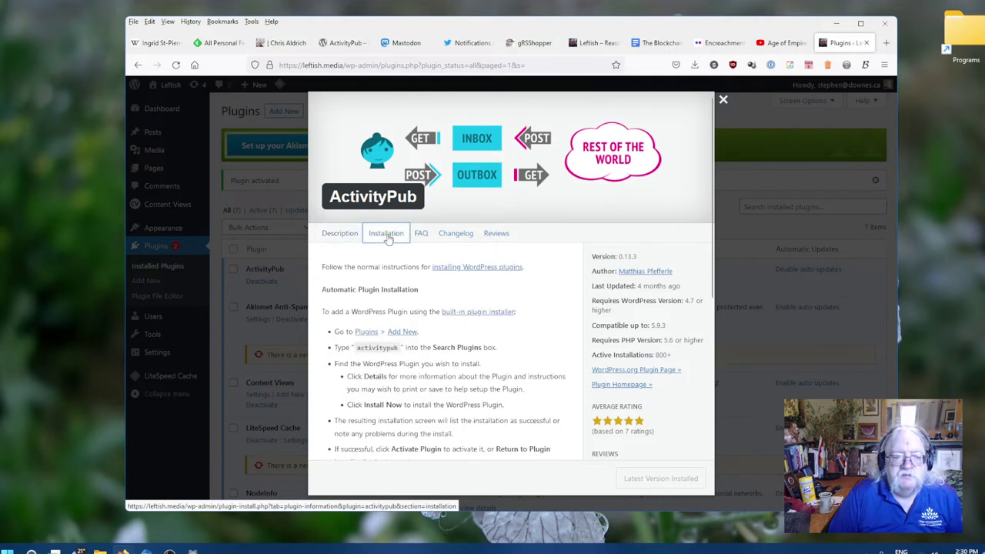
scroll(484, 415, "down", 5)
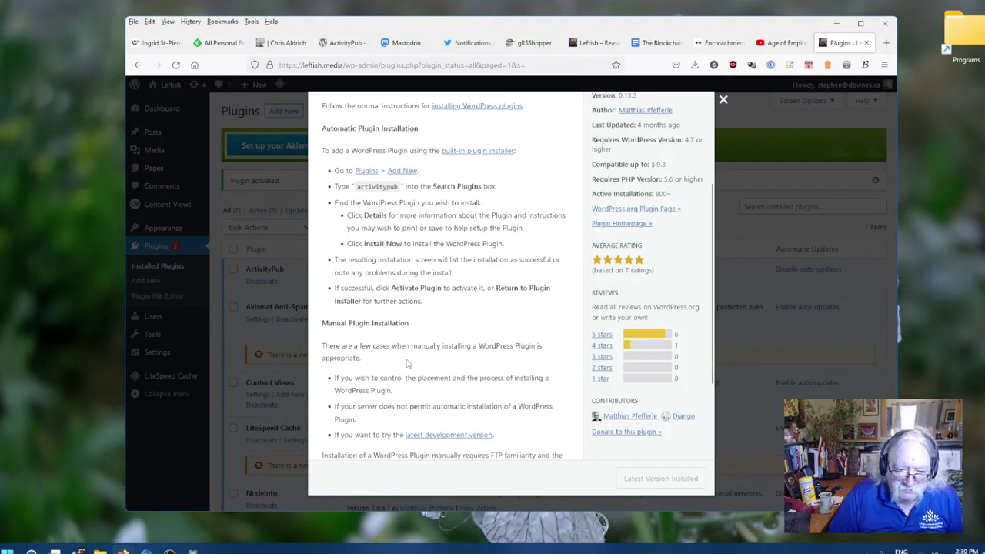
scroll(407, 356, "down", 3)
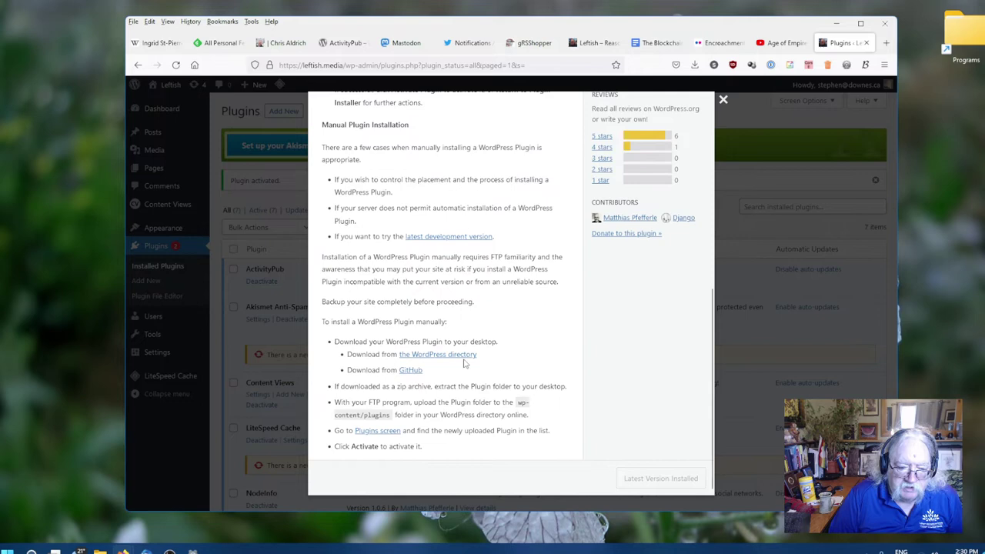
scroll(460, 354, "up", 3)
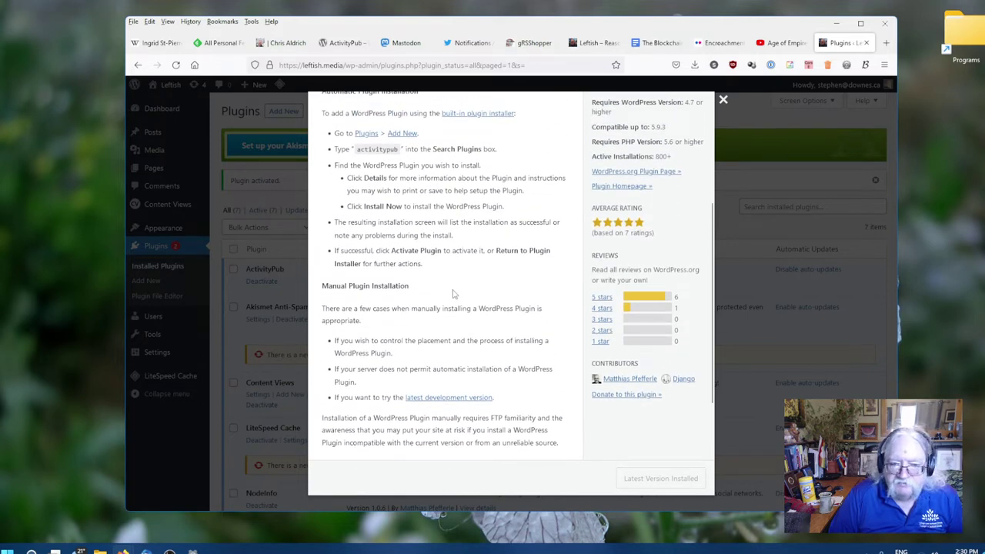
scroll(453, 293, "up", 3)
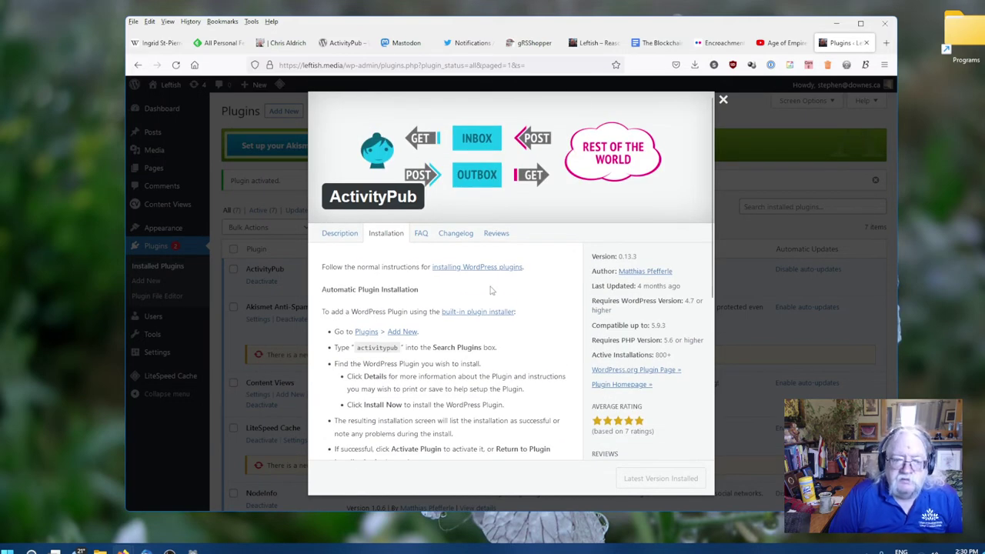
Step: Read through the ActivityPub plugin's FAQ
left_click(422, 232)
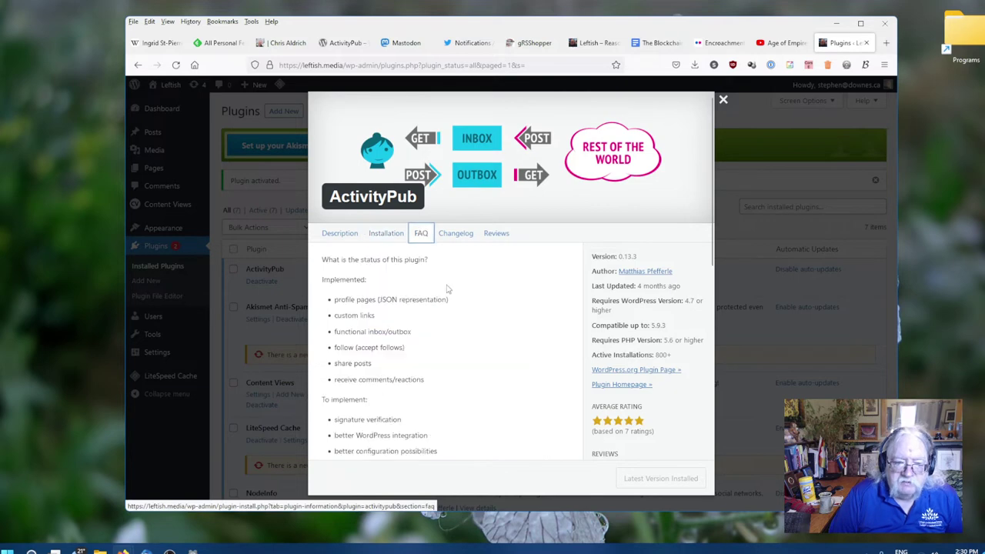
scroll(491, 323, "down", 2)
scroll(488, 323, "down", 1)
scroll(461, 300, "down", 1)
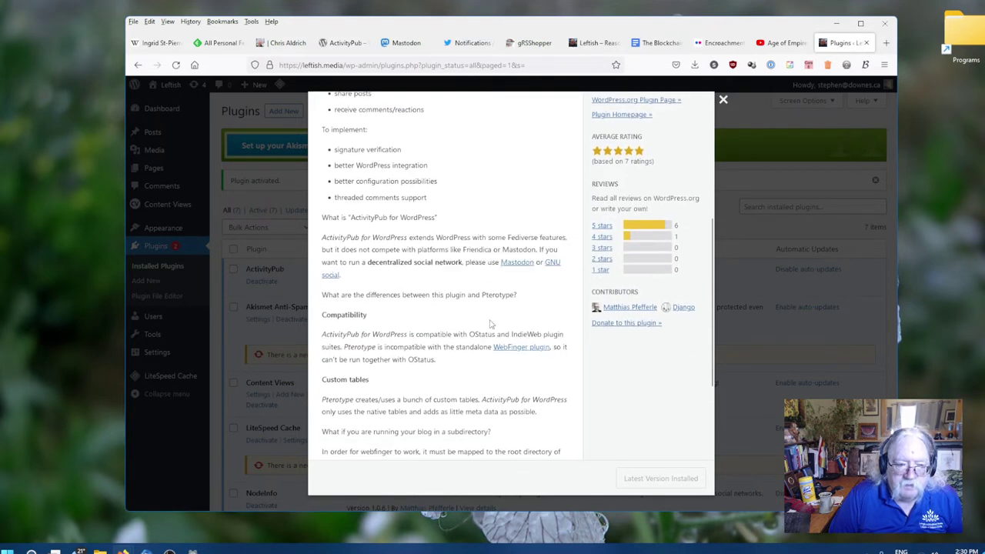
scroll(415, 266, "down", 1)
scroll(422, 271, "down", 1)
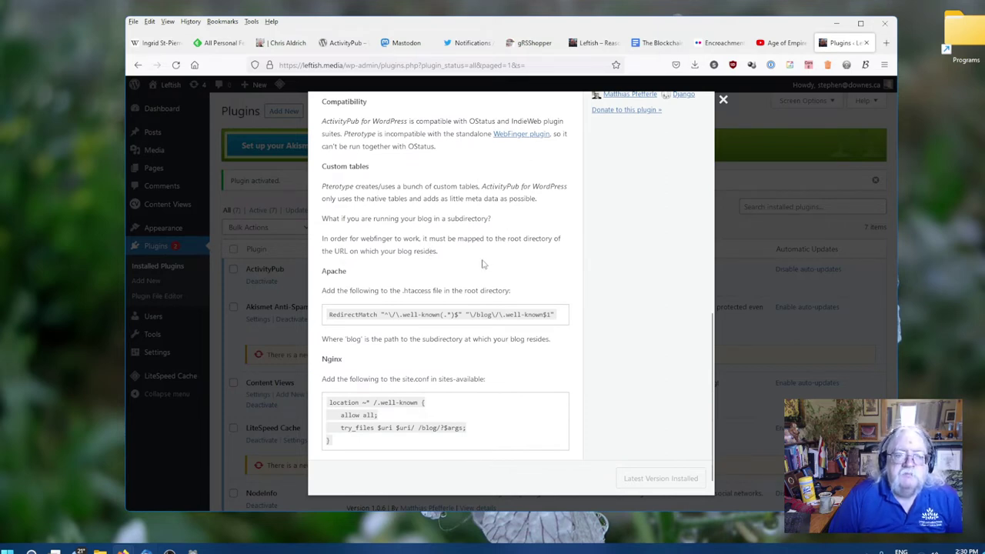
scroll(483, 264, "down", 1)
scroll(480, 265, "up", 3)
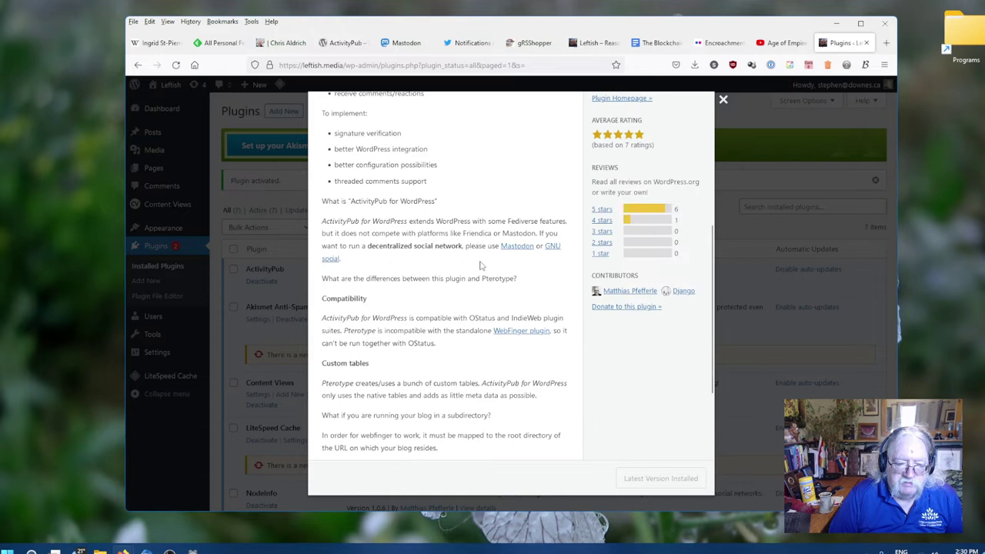
scroll(479, 264, "up", 3)
scroll(475, 246, "up", 1)
Step: Check the Changelog, then read the plugin's user reviews (five stars, seven ratings)
left_click(438, 238)
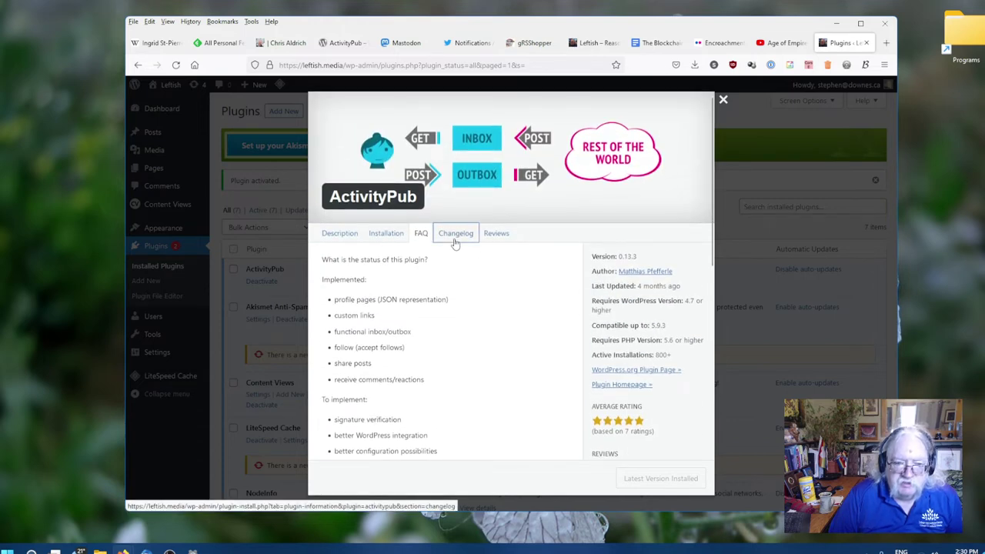
left_click(496, 234)
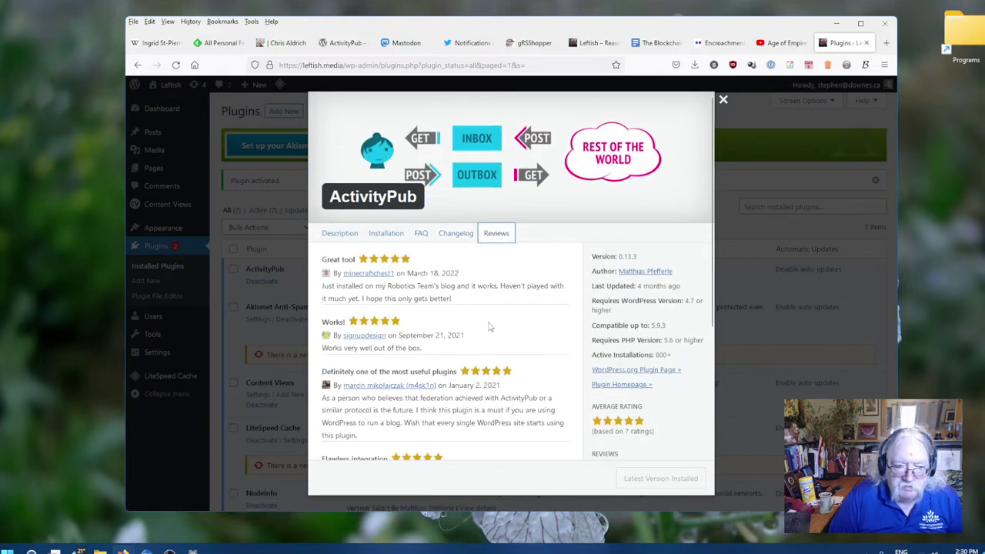
scroll(507, 304, "down", 3)
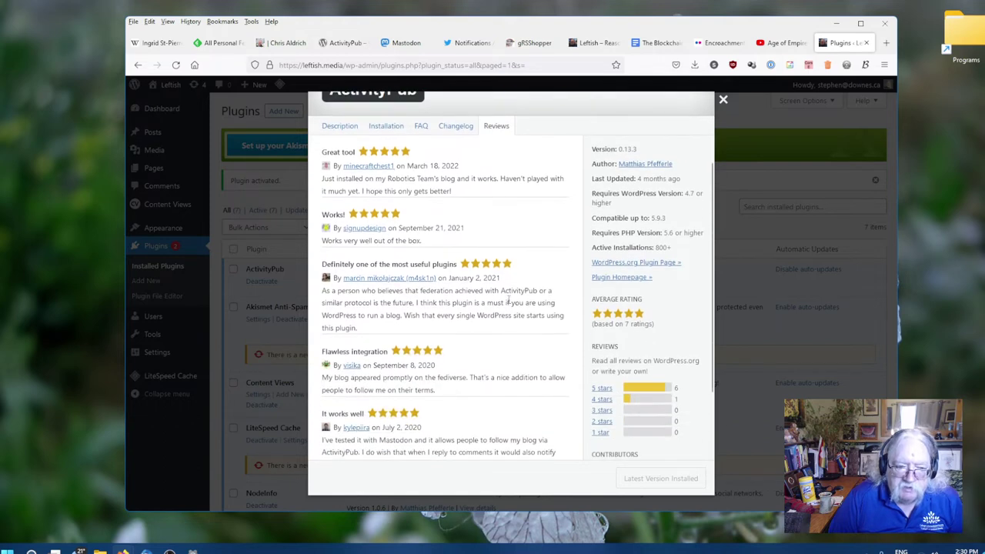
scroll(507, 303, "down", 2)
scroll(504, 304, "down", 2)
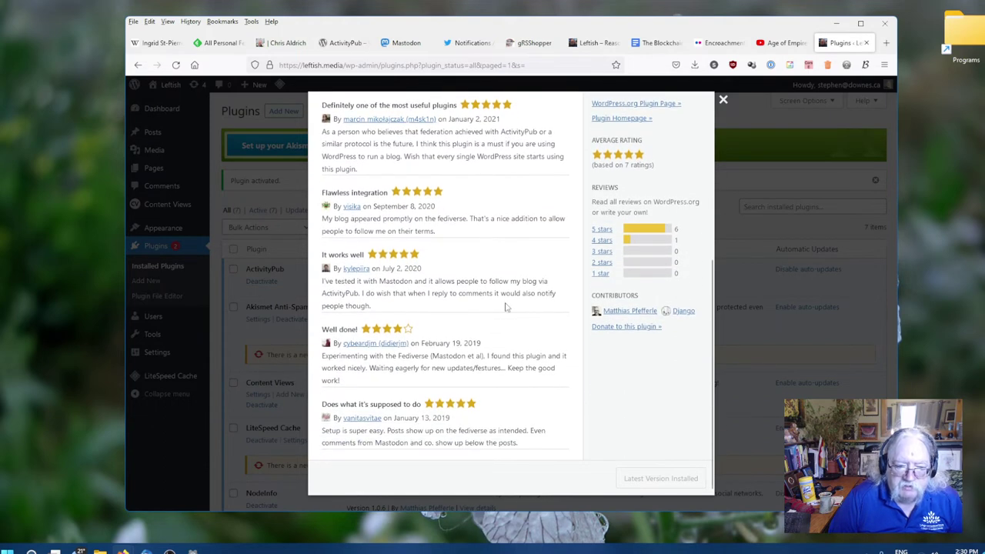
scroll(498, 309, "up", 1)
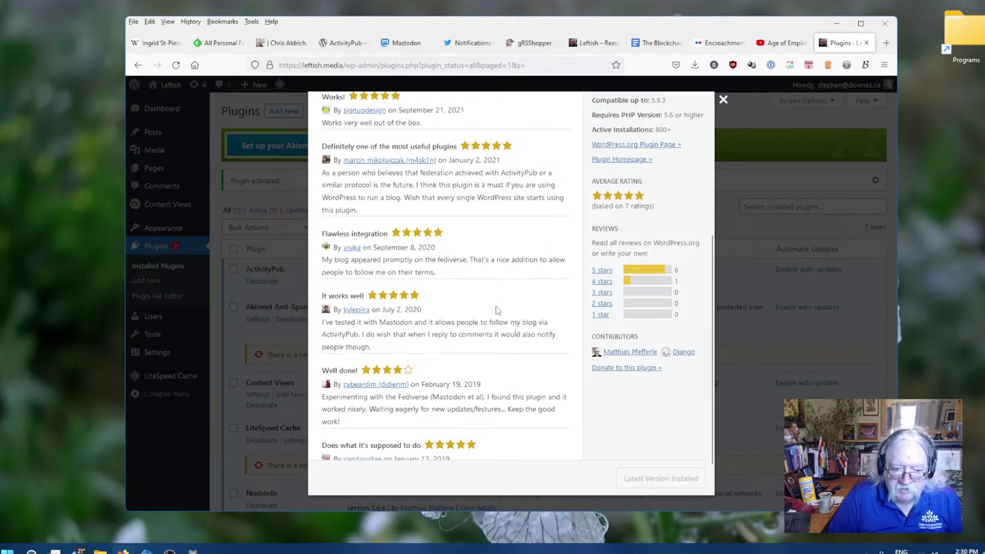
scroll(497, 310, "down", 1)
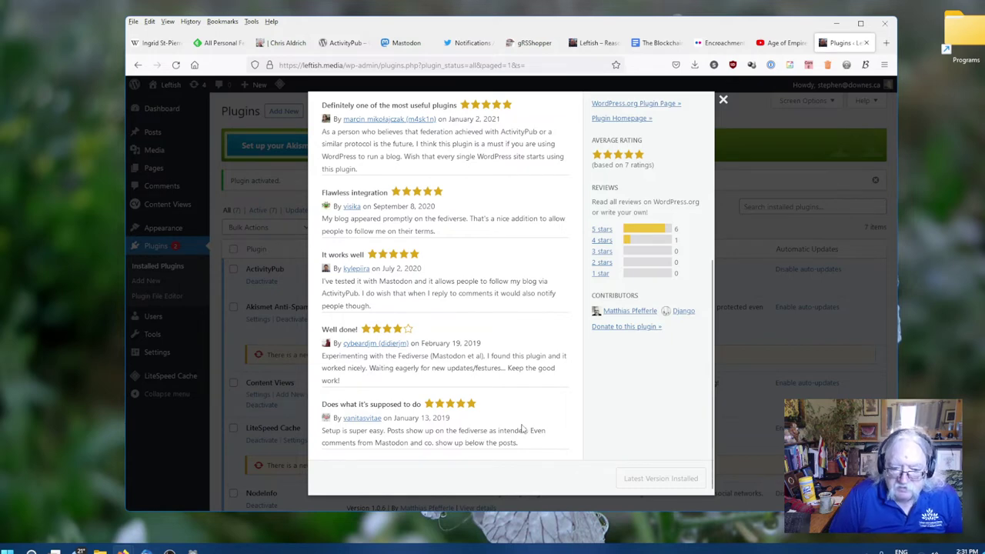
scroll(522, 429, "up", 2)
scroll(522, 429, "up", 3)
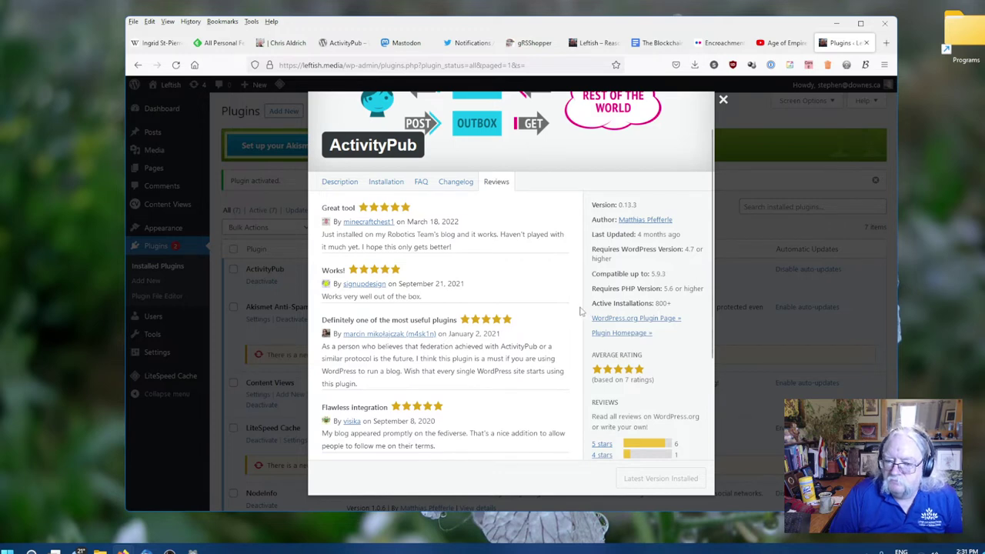
scroll(515, 341, "up", 1)
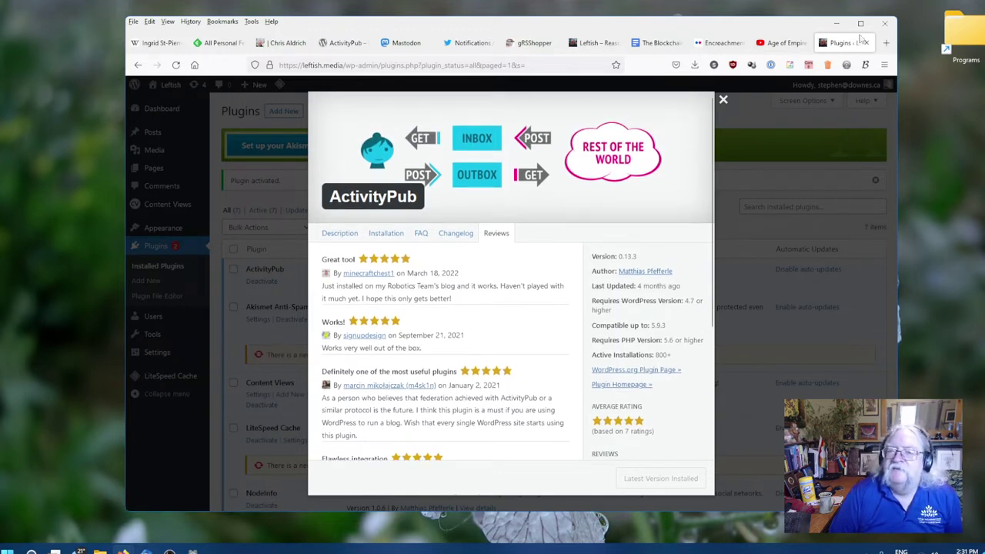
left_click(407, 43)
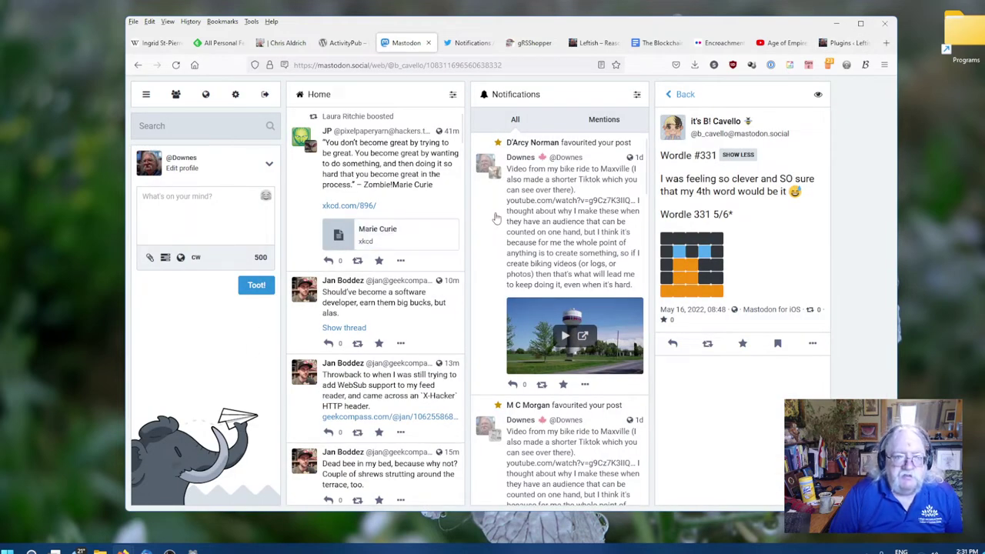
right_click(194, 324)
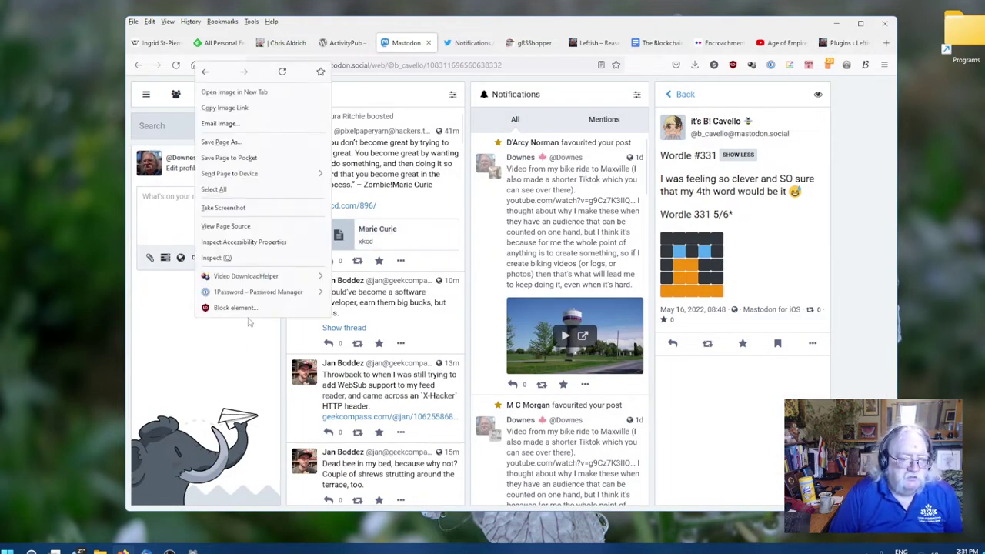
left_click(283, 79)
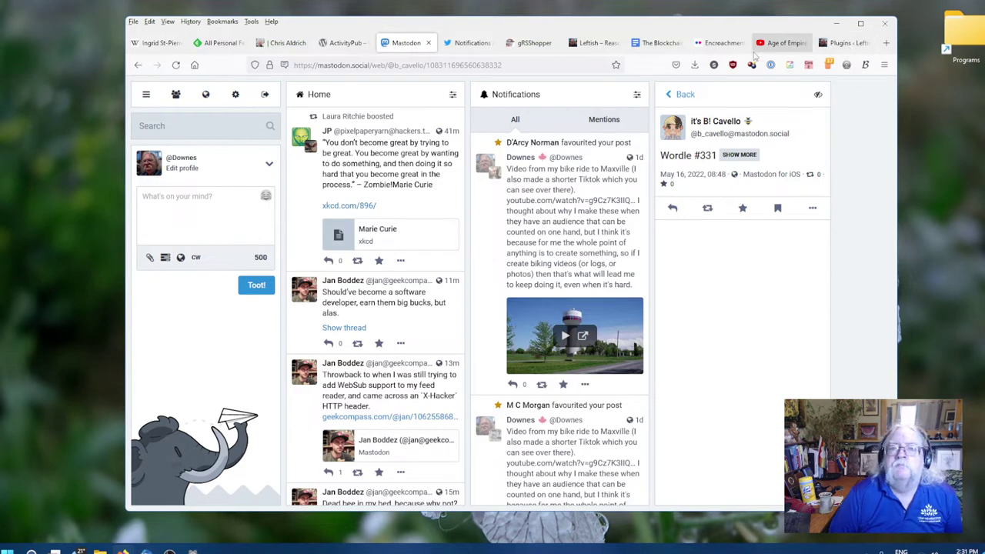
left_click(846, 42)
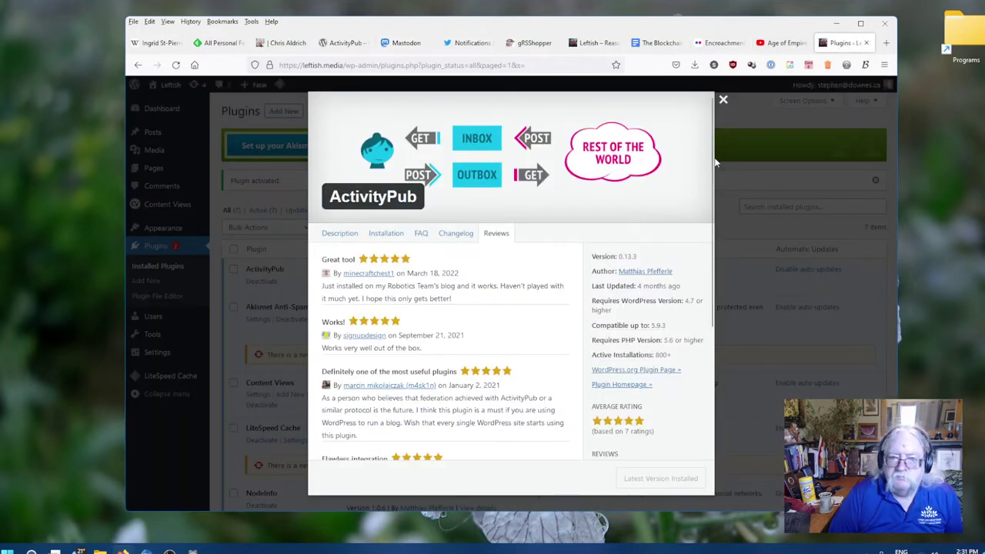
Step: Close the plugin details and search 'how to use activitypub wordpress plugin' in a new tab
left_click(724, 99)
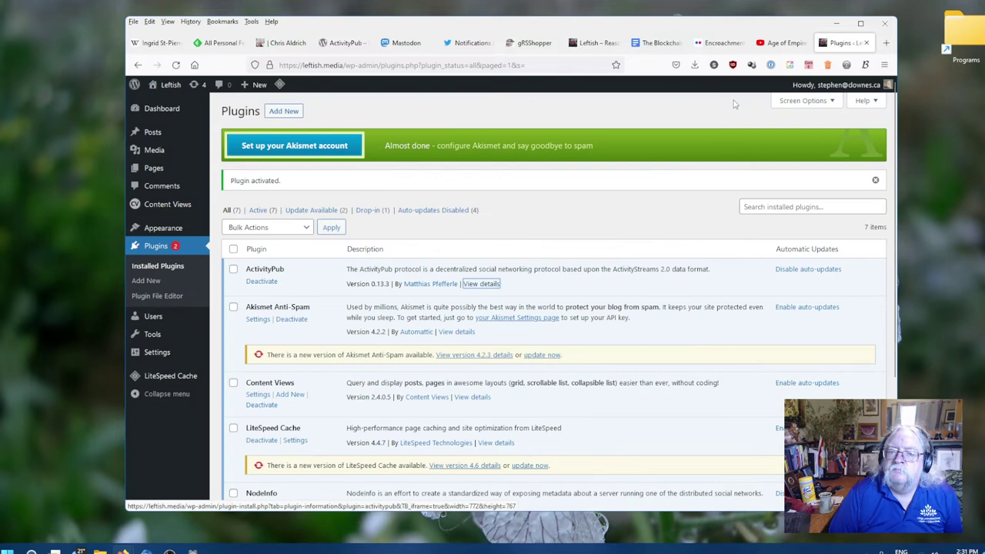
left_click(886, 43)
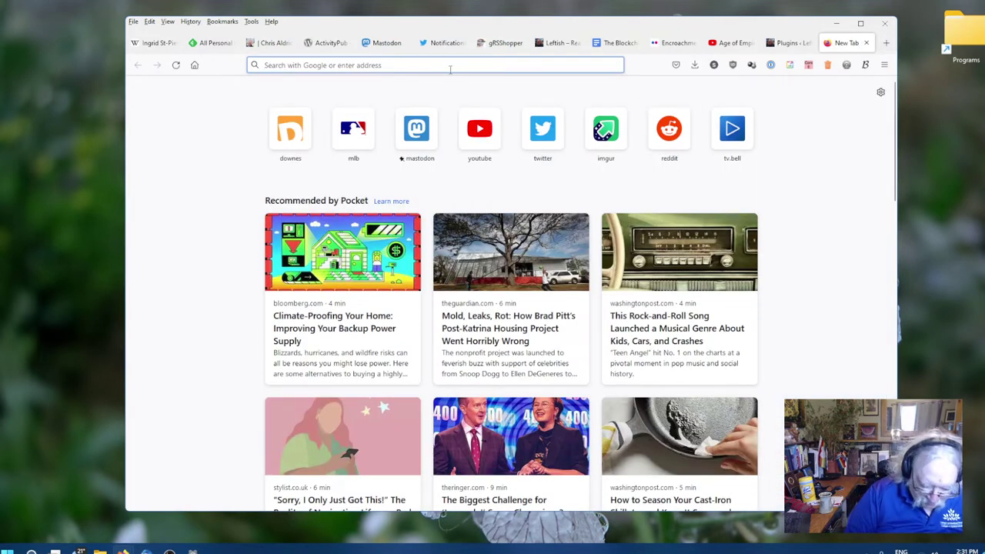
type("how")
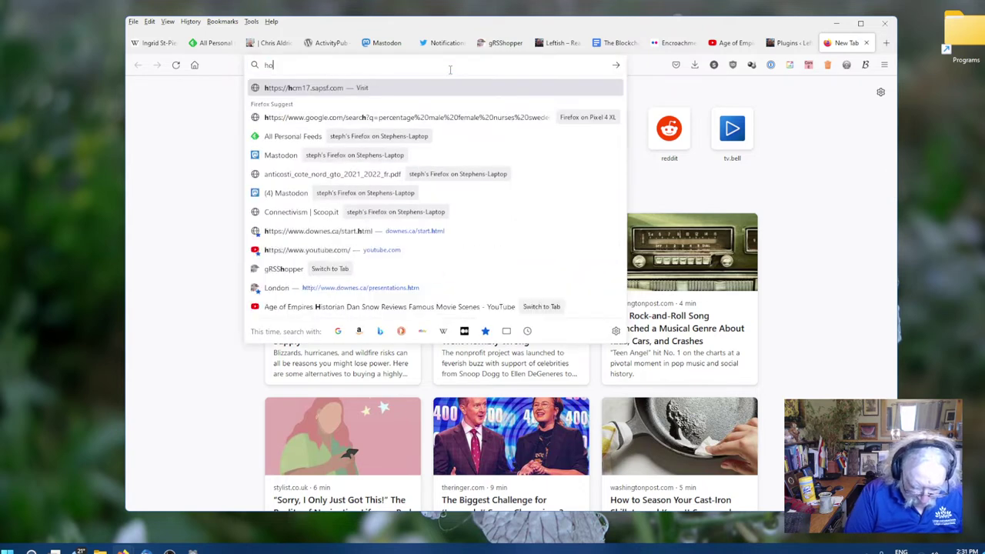
type(" to use")
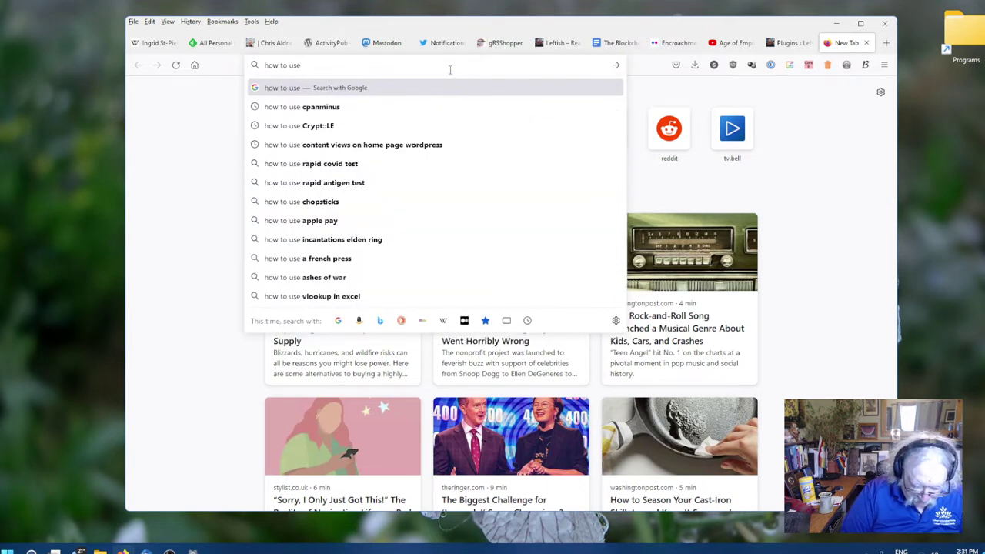
type(" activity")
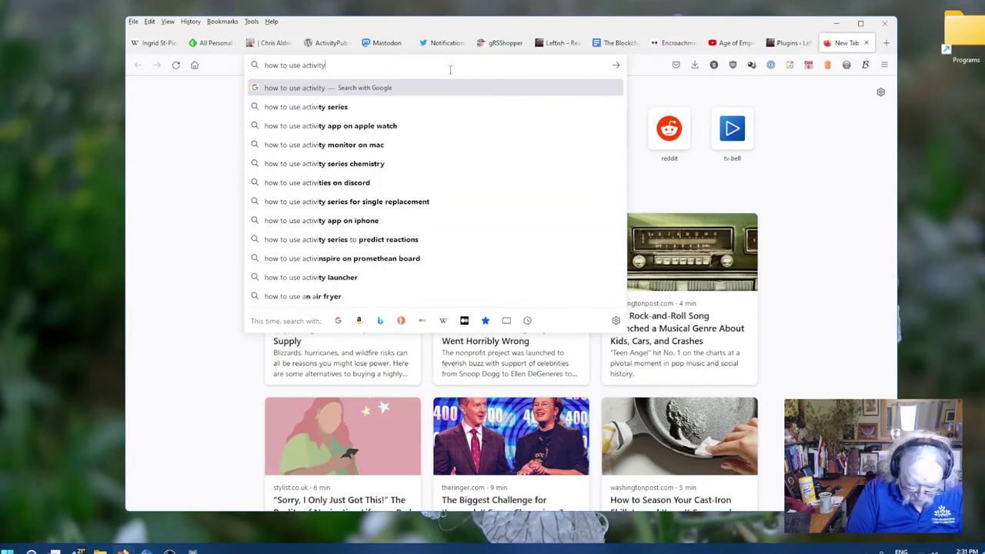
type("pub wor")
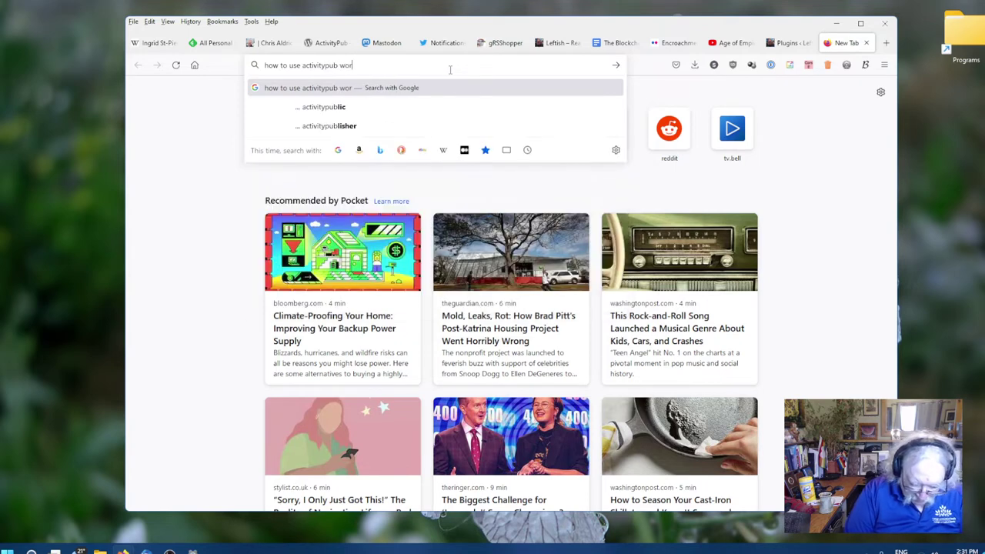
type("dpress ")
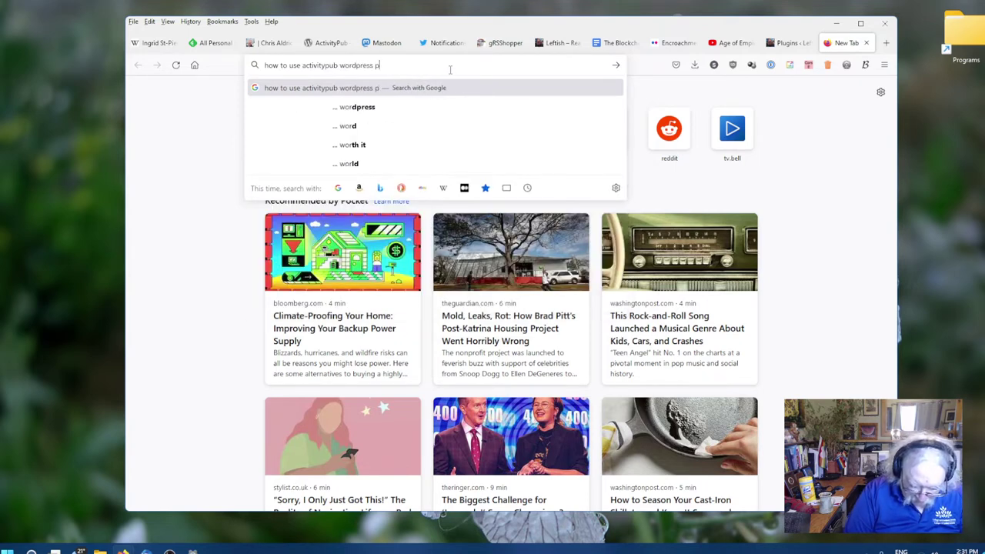
type("plugin")
key("Return")
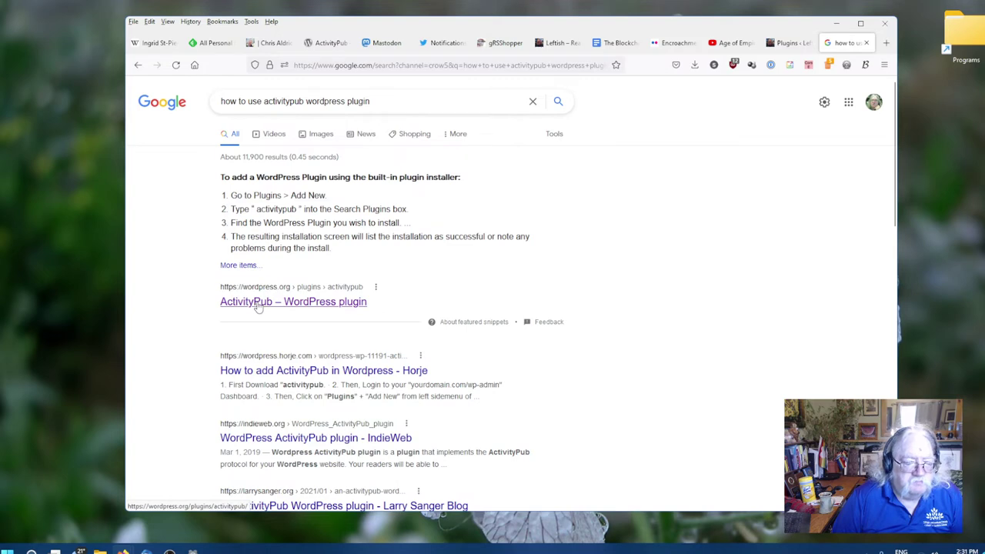
left_click(258, 303)
scroll(568, 367, "down", 15)
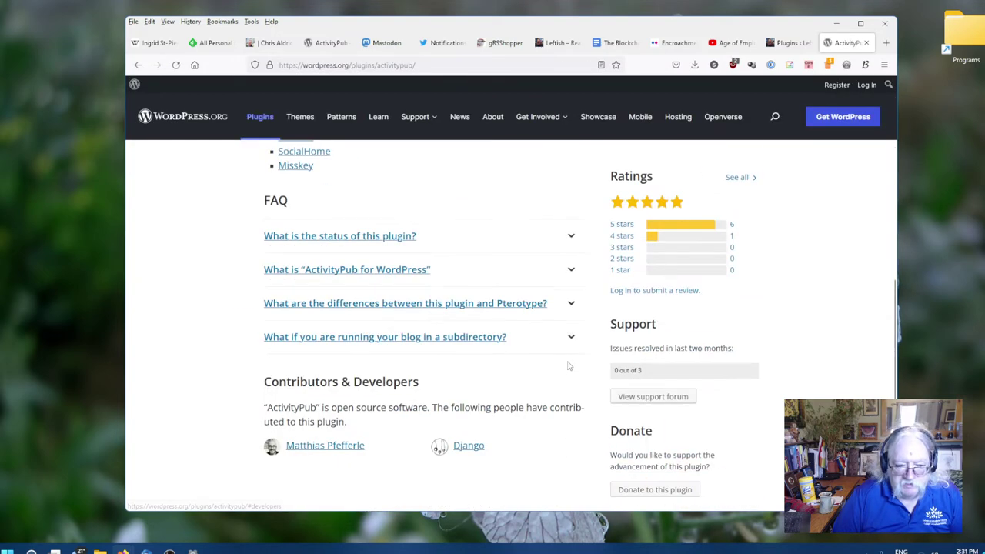
scroll(568, 366, "down", 2)
scroll(301, 312, "up", 2)
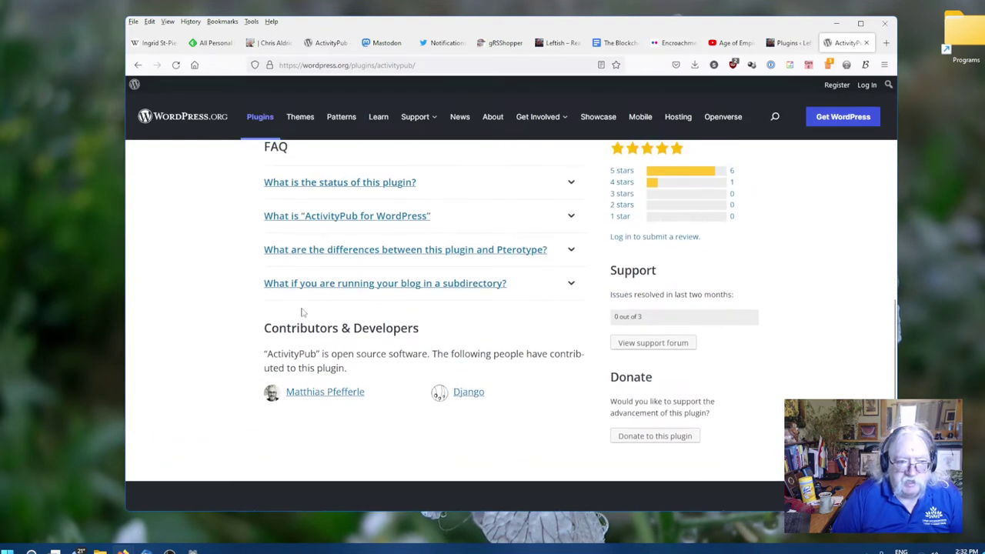
scroll(230, 258, "up", 1)
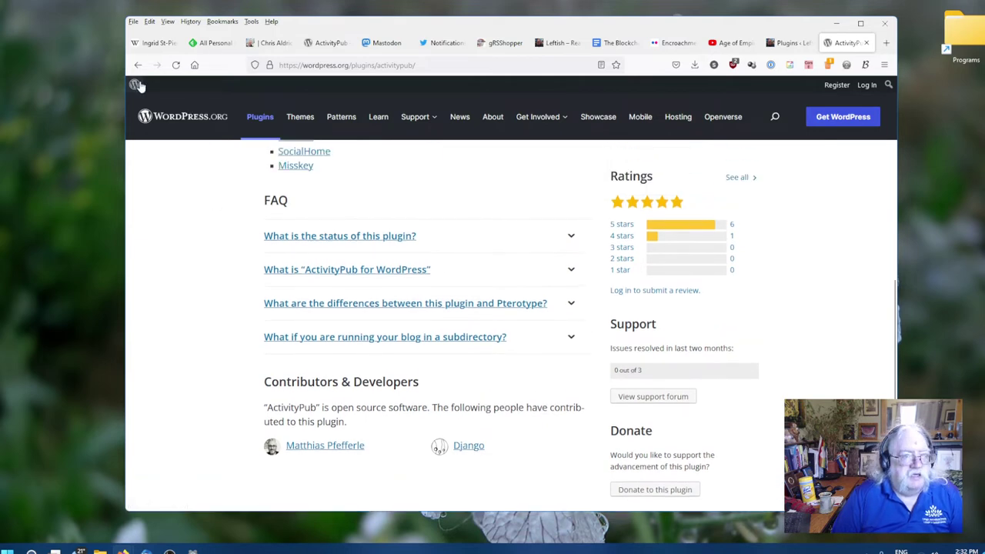
left_click(138, 64)
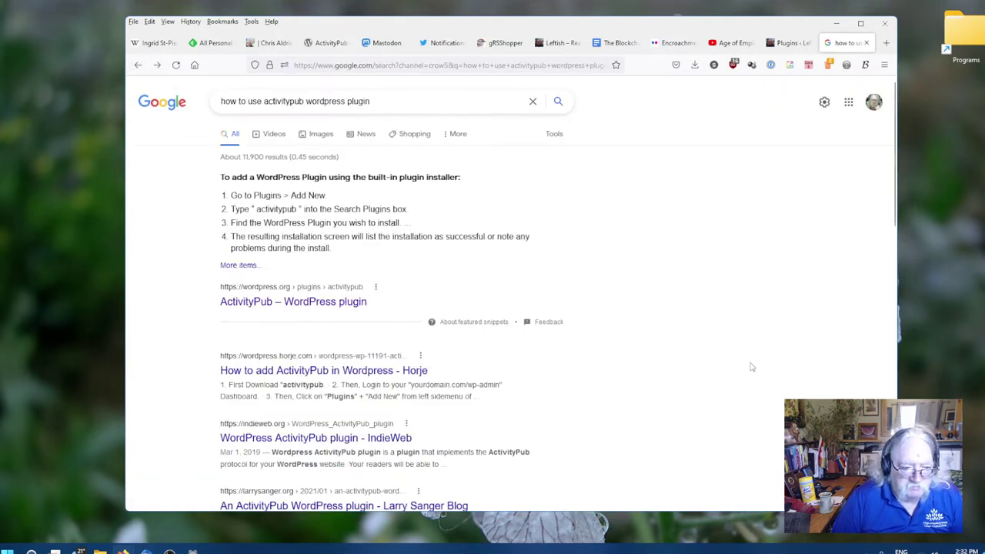
scroll(722, 370, "down", 1)
scroll(722, 370, "down", 2)
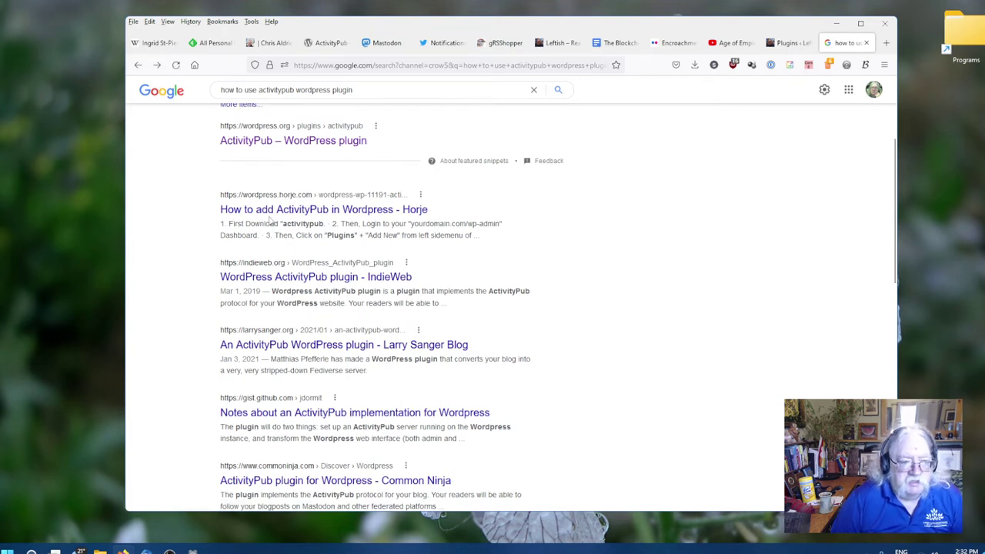
left_click(271, 213)
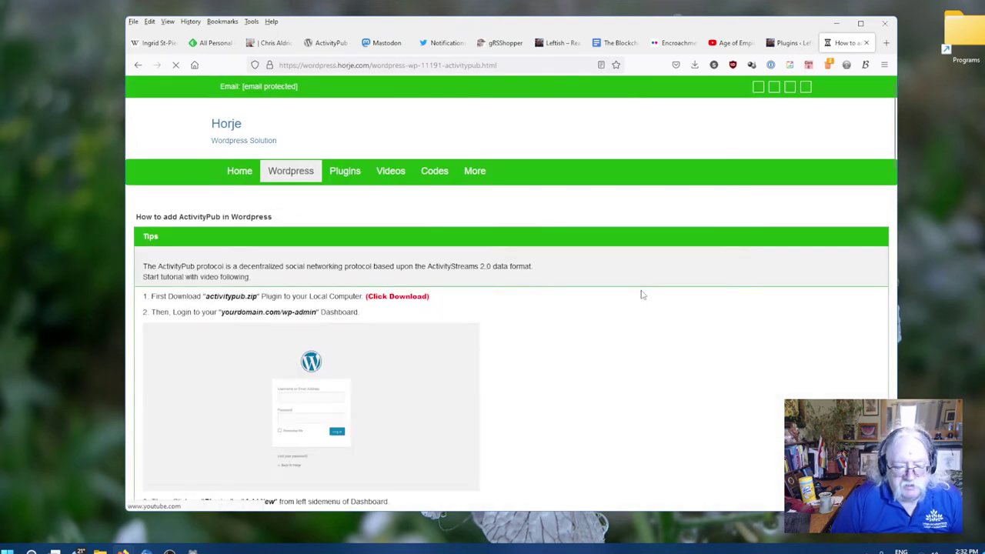
scroll(509, 295, "down", 1)
scroll(512, 297, "down", 2)
scroll(515, 300, "down", 2)
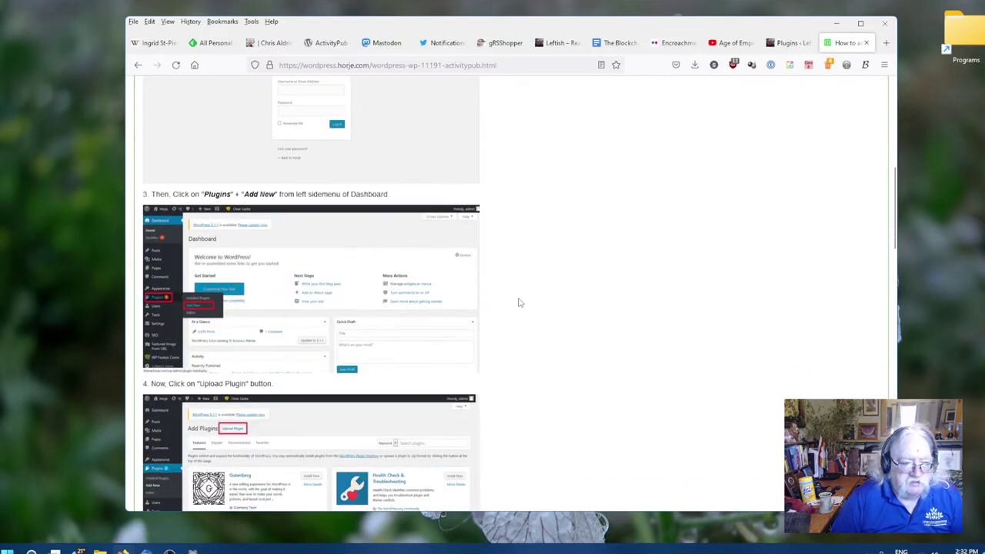
scroll(519, 304, "down", 1)
scroll(520, 304, "down", 2)
scroll(520, 304, "down", 1)
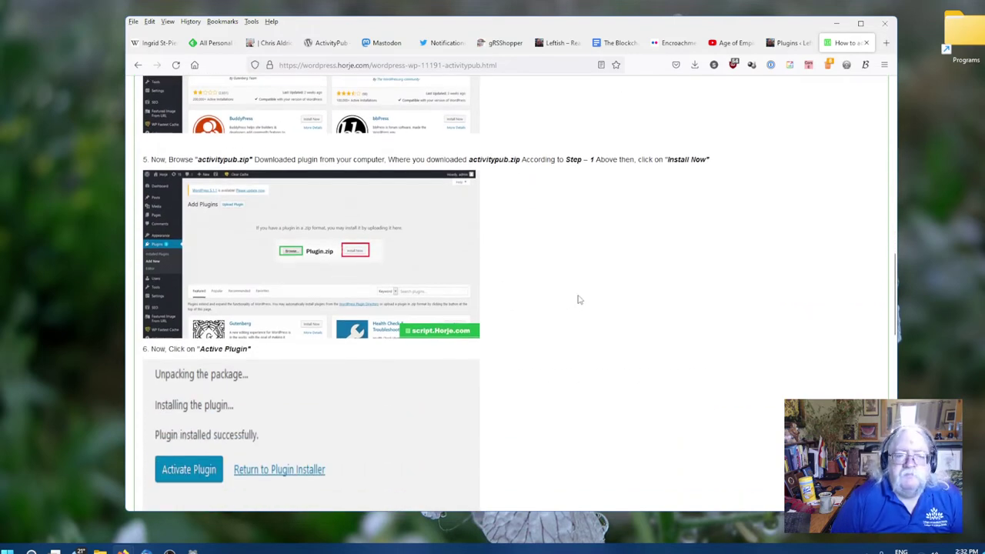
scroll(574, 298, "down", 3)
scroll(573, 300, "down", 2)
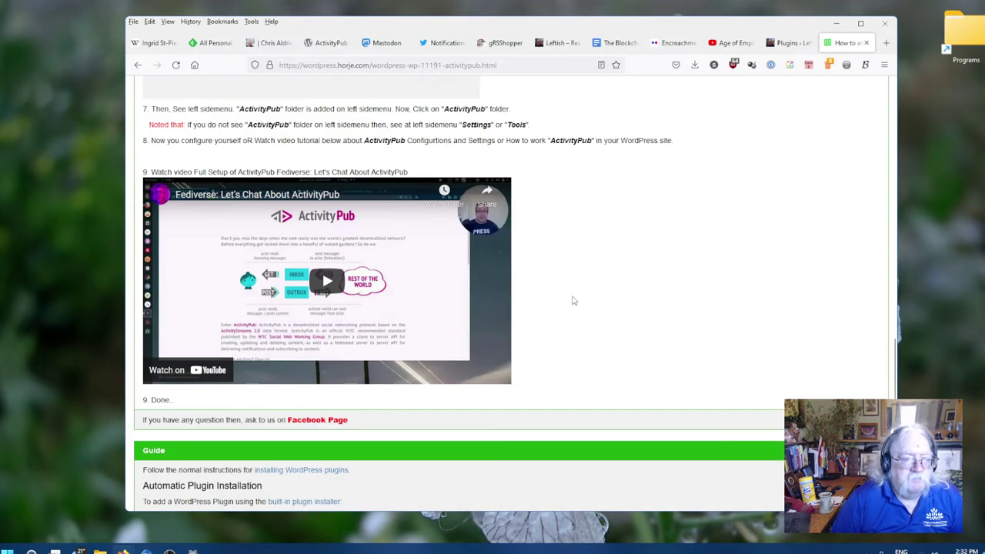
scroll(572, 302, "down", 2)
scroll(572, 302, "down", 2)
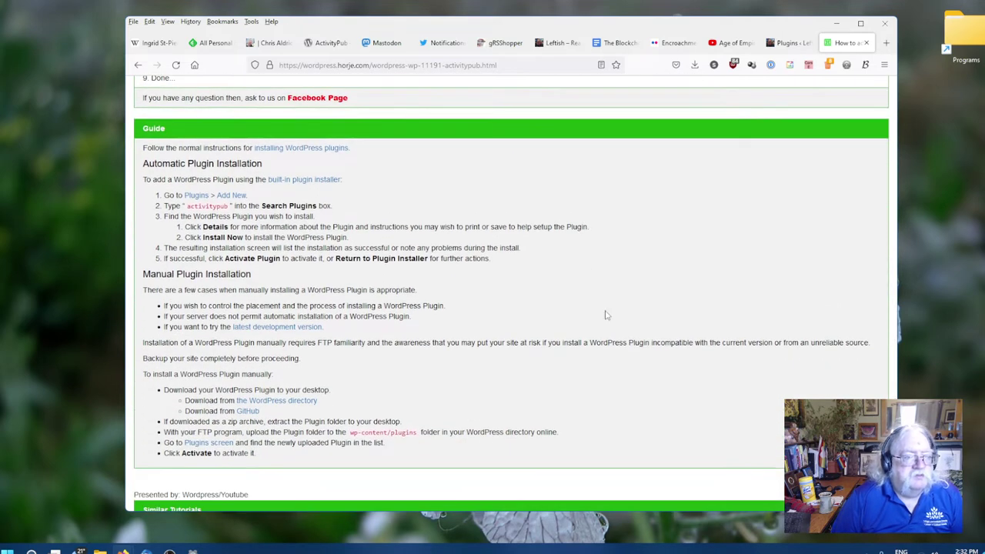
scroll(604, 314, "down", 2)
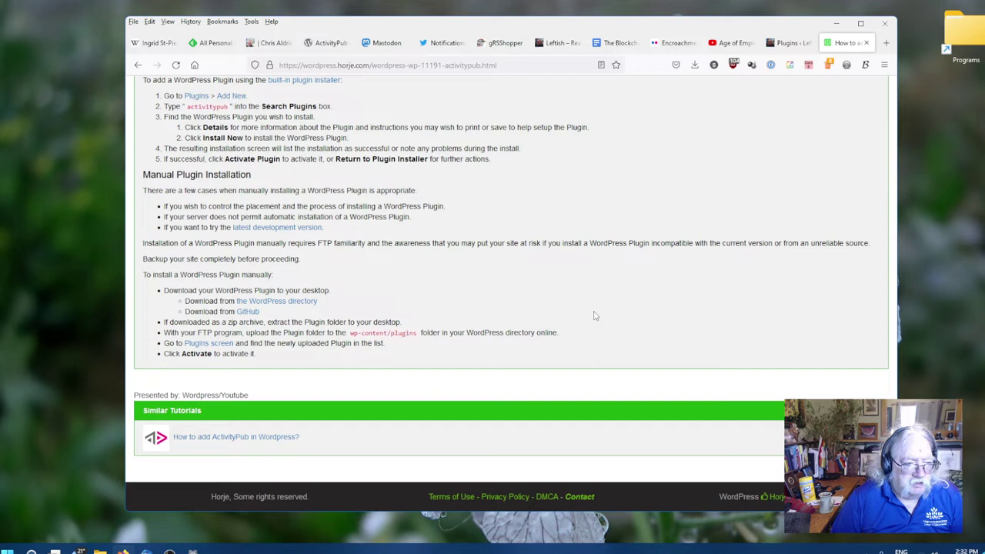
left_click(137, 65)
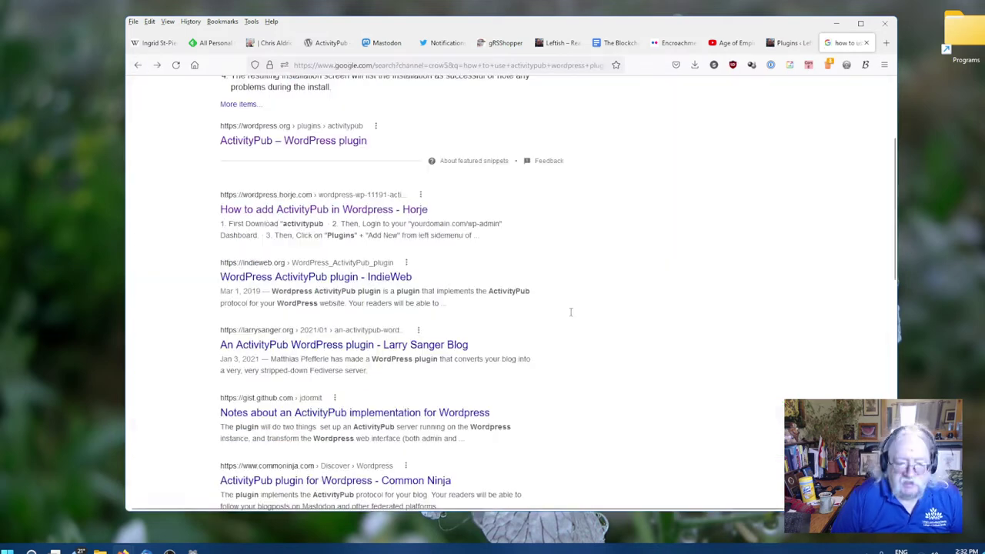
scroll(609, 345, "down", 3)
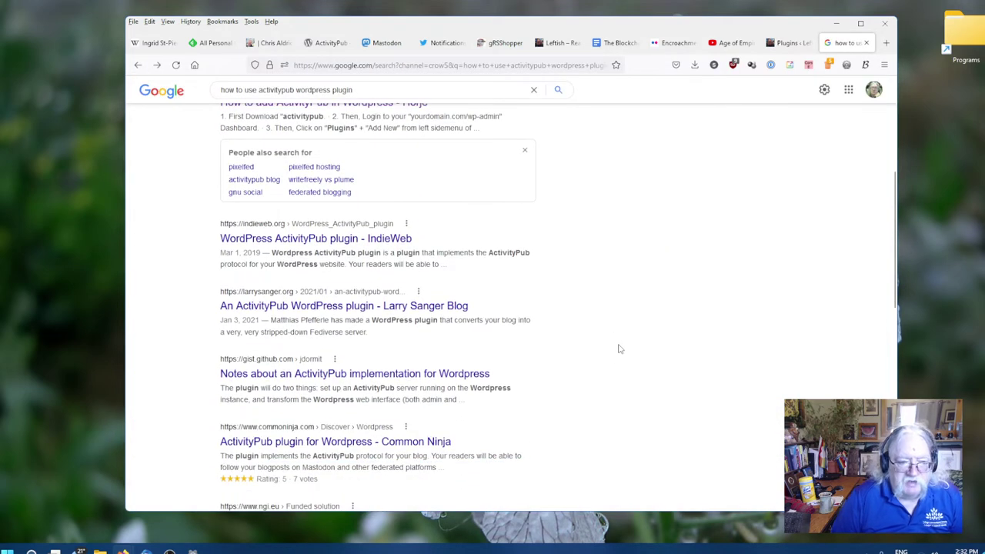
scroll(610, 340, "down", 1)
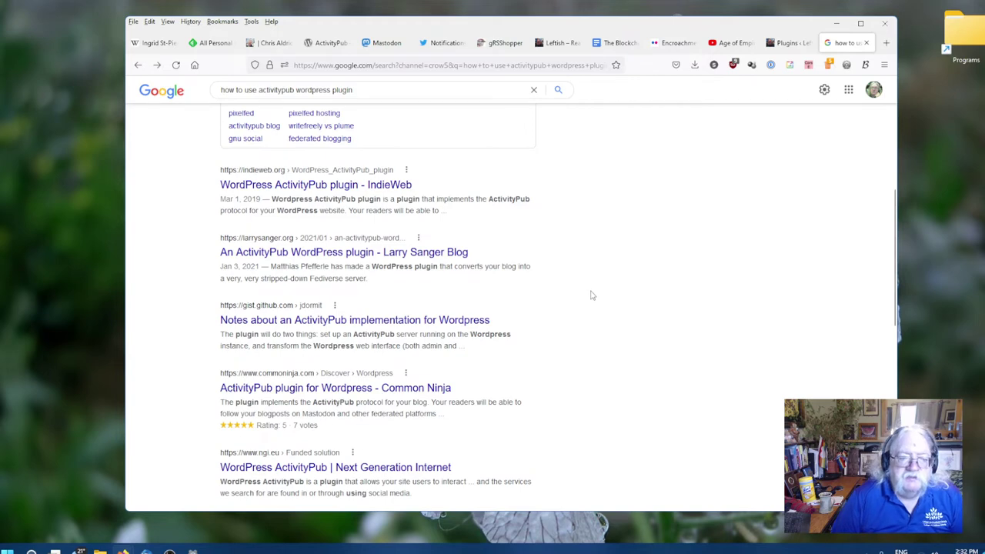
Step: Read the Larry Sanger Blog post, highlighting the wp-admin/profile.php passage, then return to Leftish plugins
left_click(281, 253)
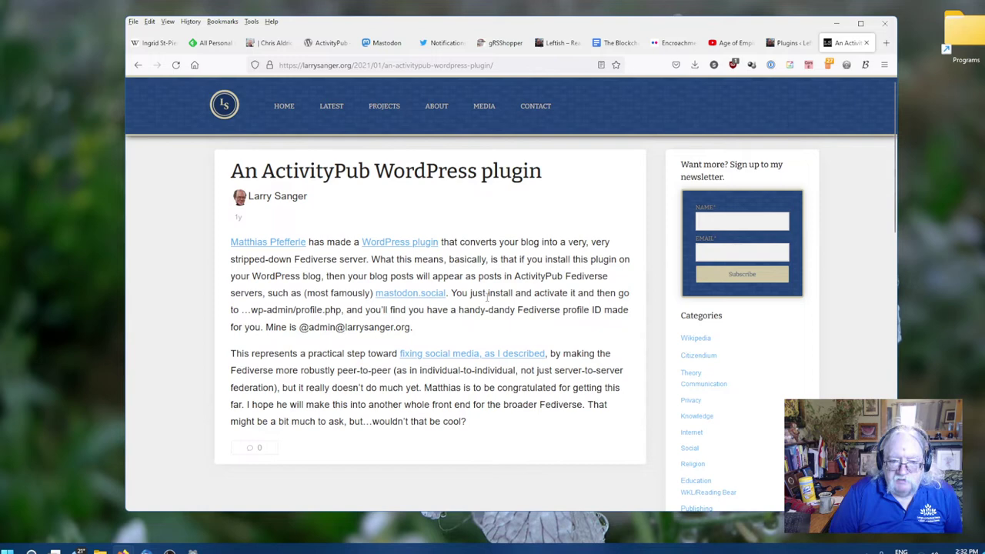
left_click_drag(452, 293, 464, 327)
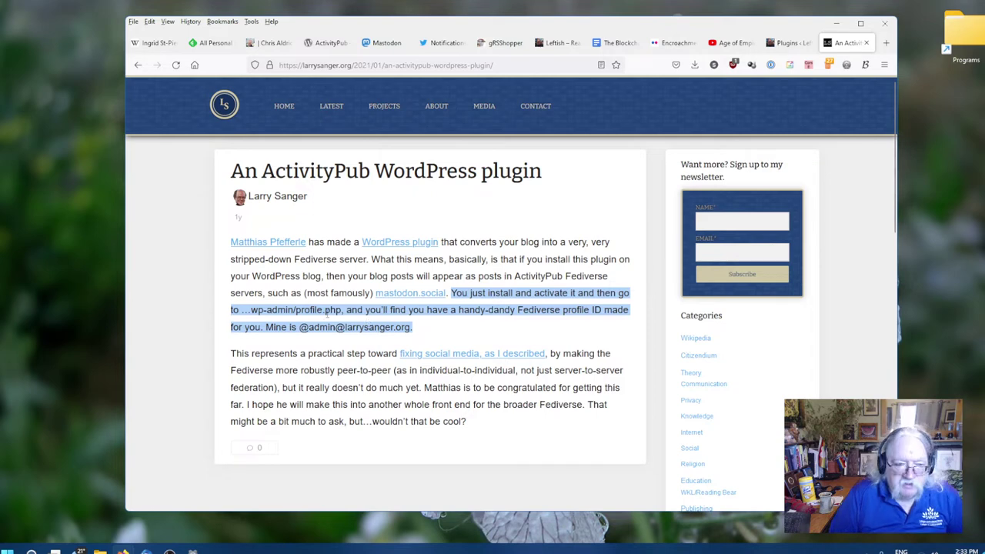
left_click(788, 43)
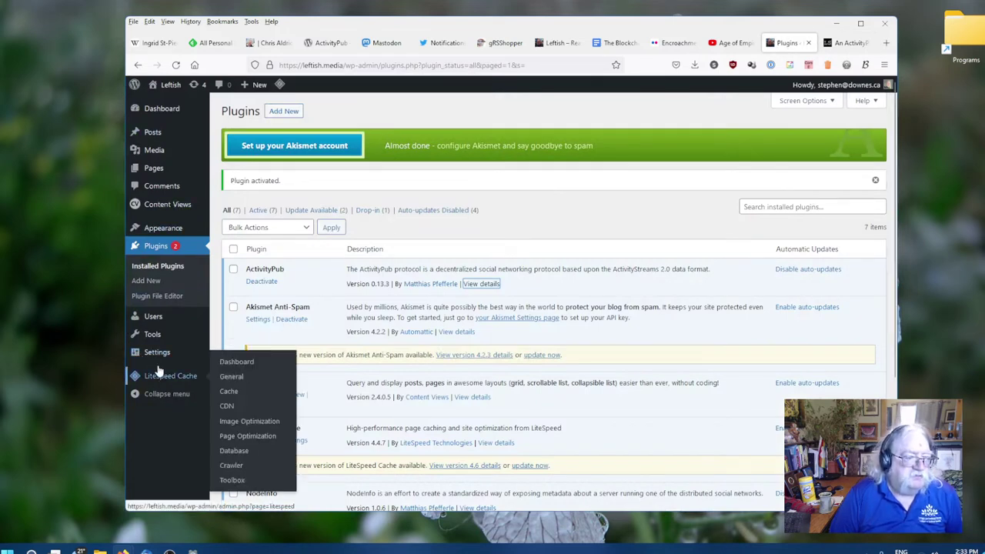
mouse_move(157, 353)
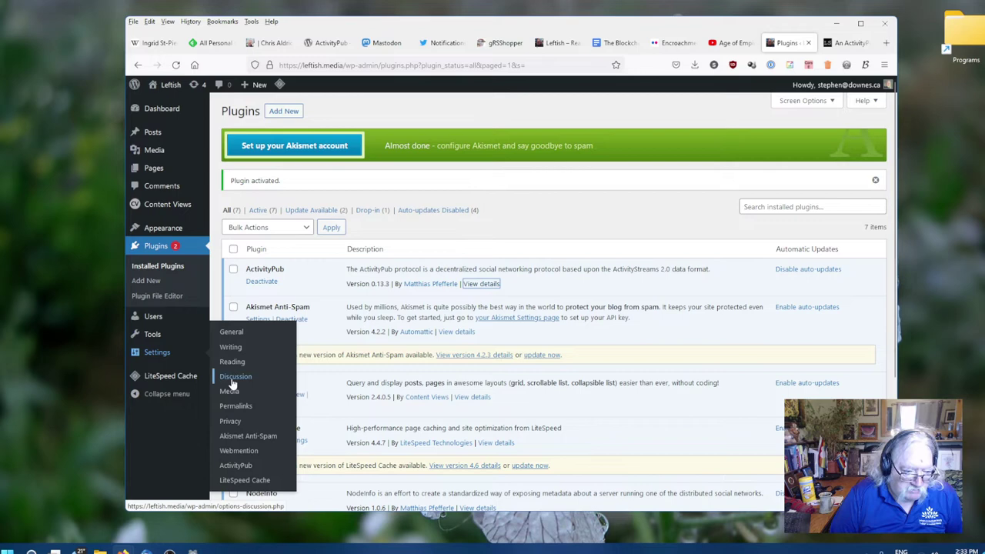
Step: Open Settings › ActivityPub and review full-content posts, Note type, and Posts and Pages enabled
left_click(231, 466)
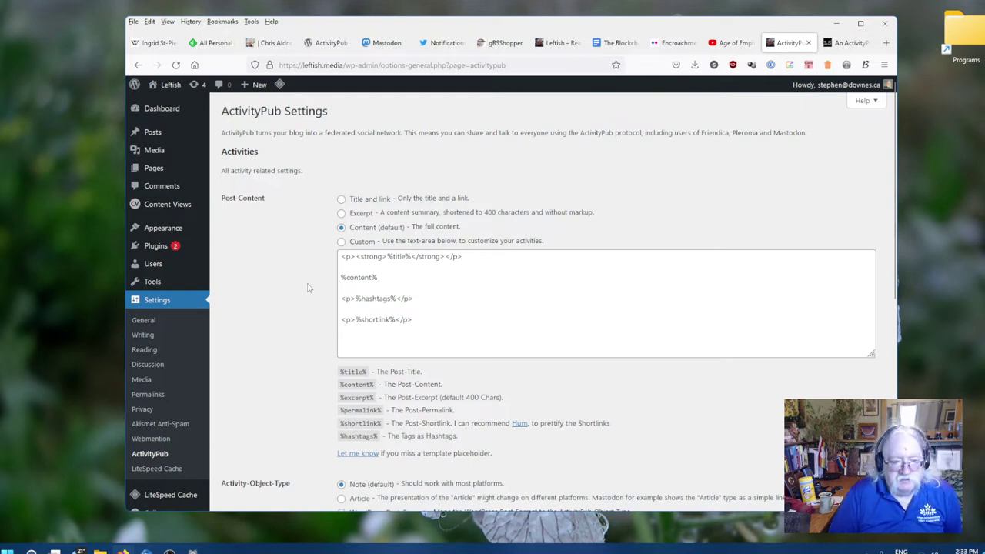
scroll(300, 233, "down", 2)
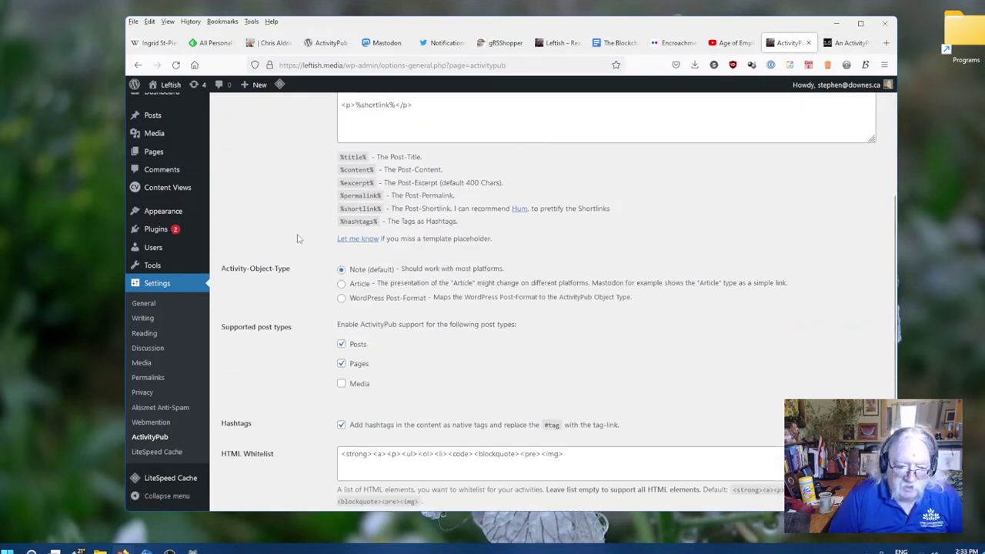
scroll(299, 235, "down", 2)
scroll(296, 240, "down", 1)
scroll(297, 240, "up", 3)
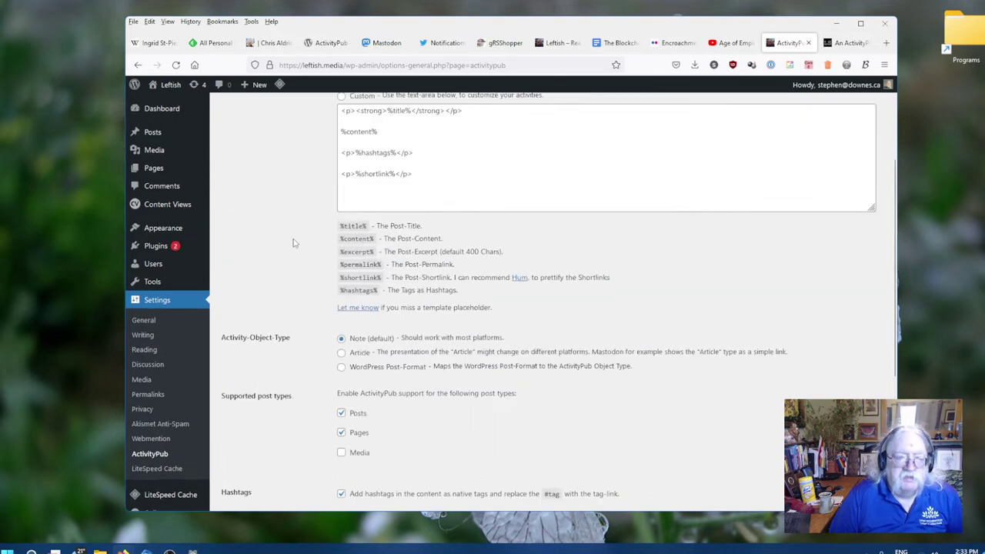
scroll(294, 248, "up", 2)
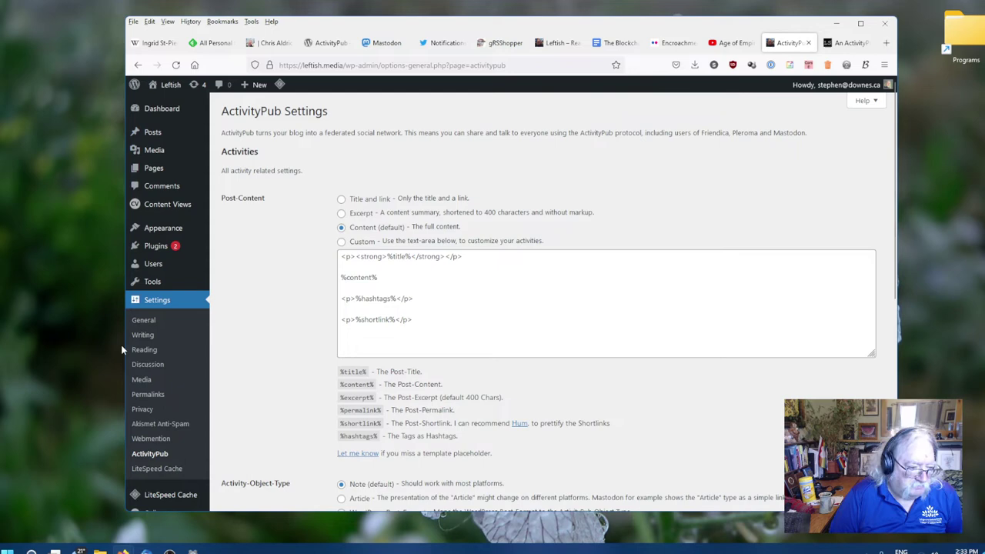
scroll(131, 374, "down", 3)
scroll(169, 378, "up", 3)
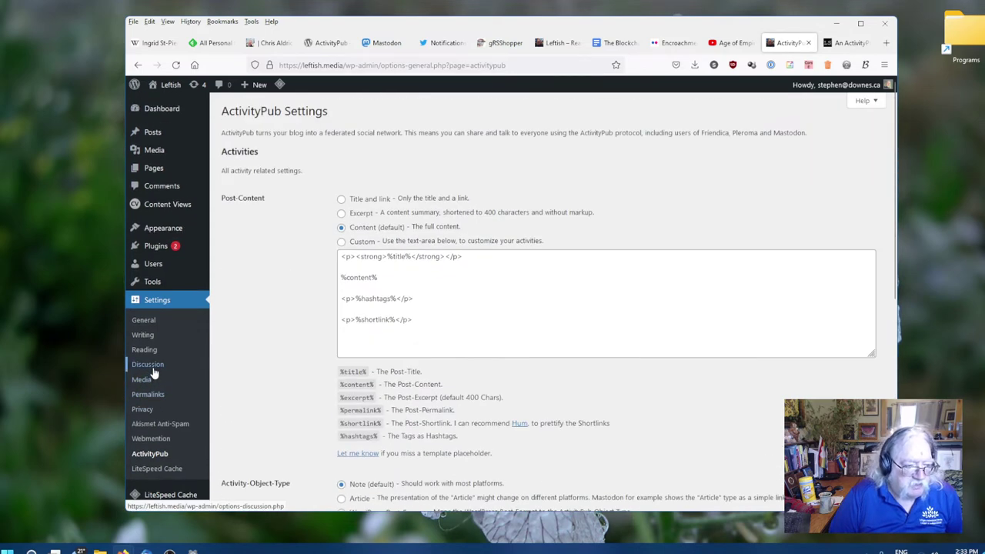
Step: Change the admin address to profile.php and scroll down the user profile page
left_click(379, 66)
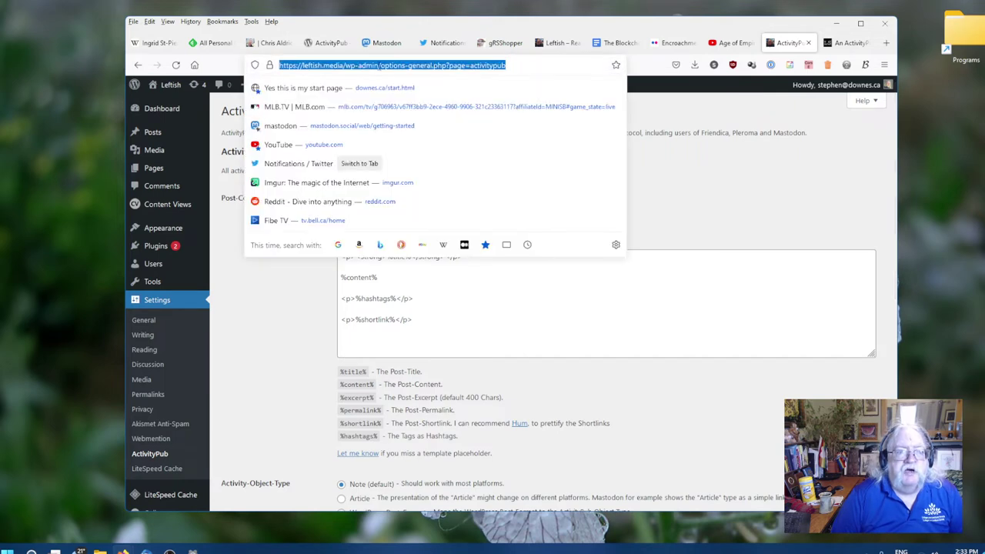
key("shift+End")
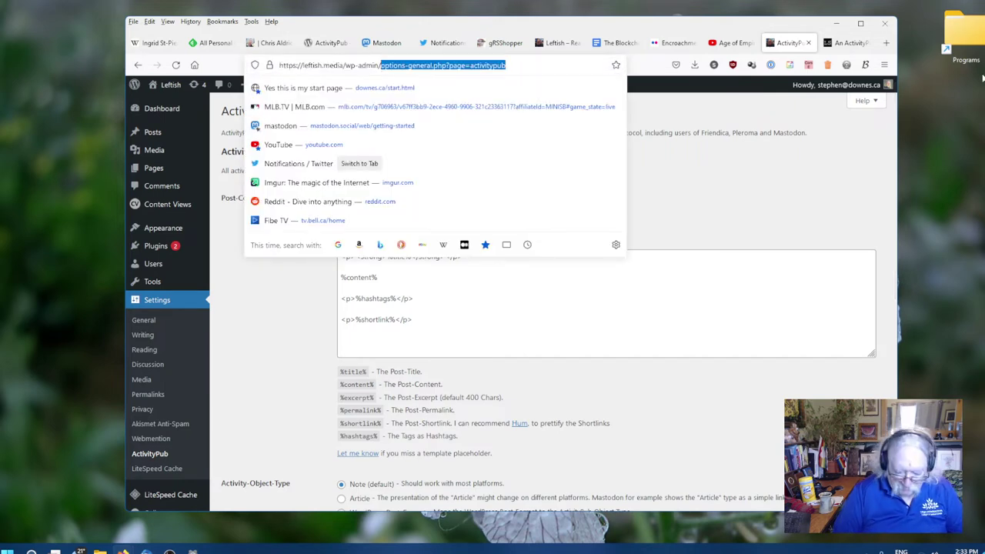
type("profil")
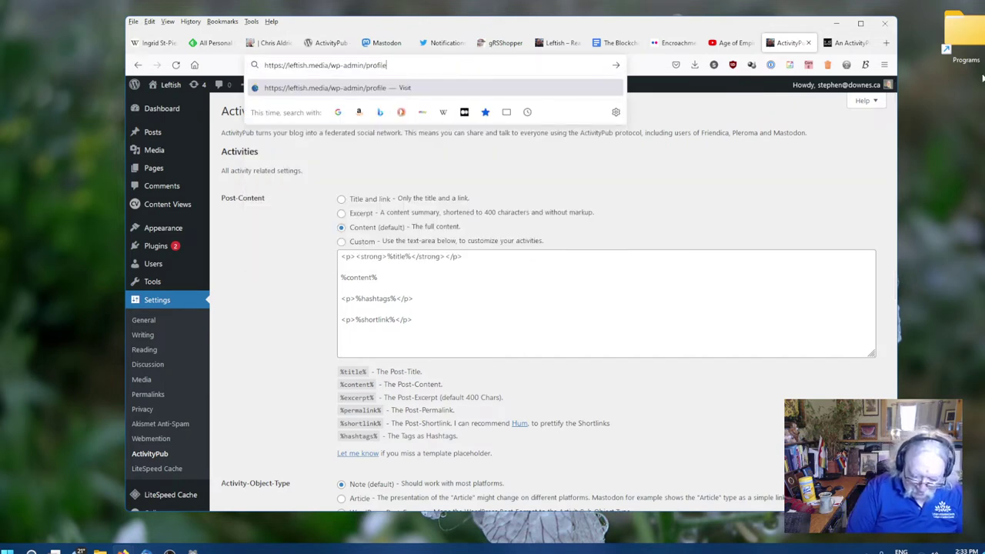
type("e.ph")
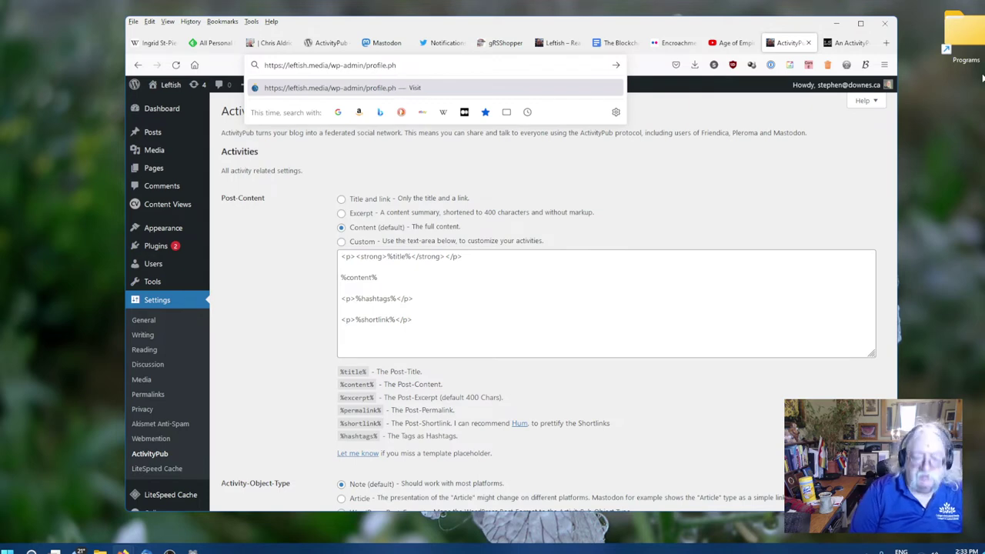
type("p")
key("Return")
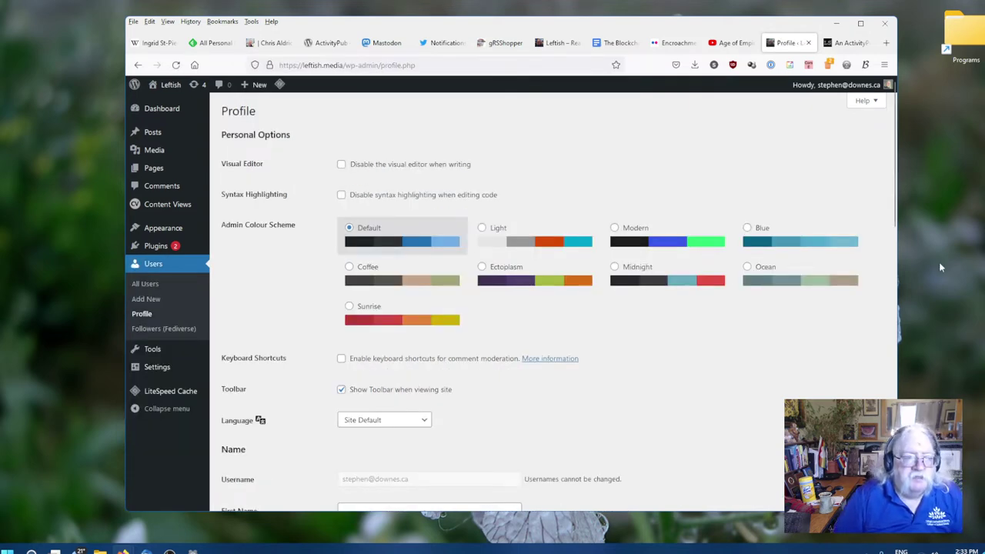
scroll(757, 347, "down", 1)
scroll(735, 361, "down", 2)
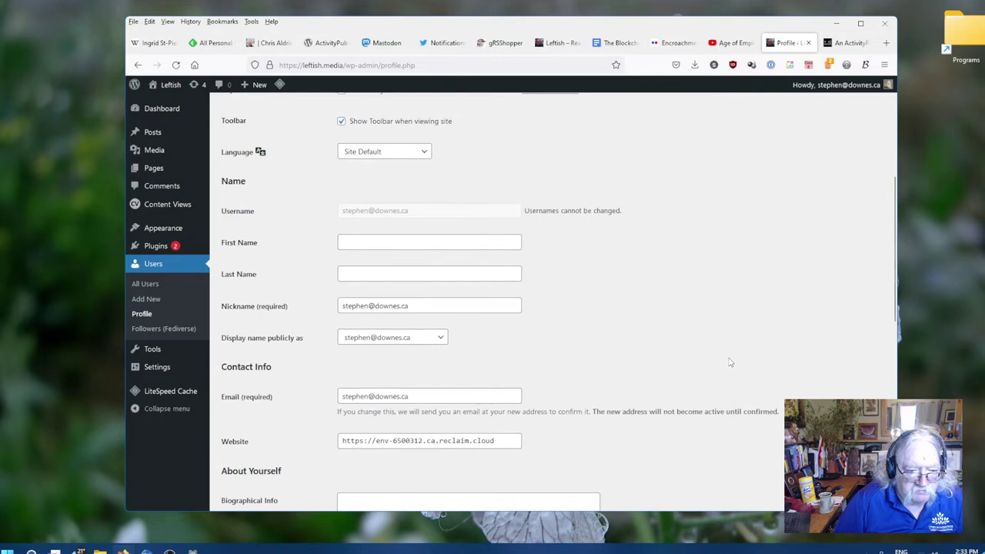
scroll(731, 362, "down", 2)
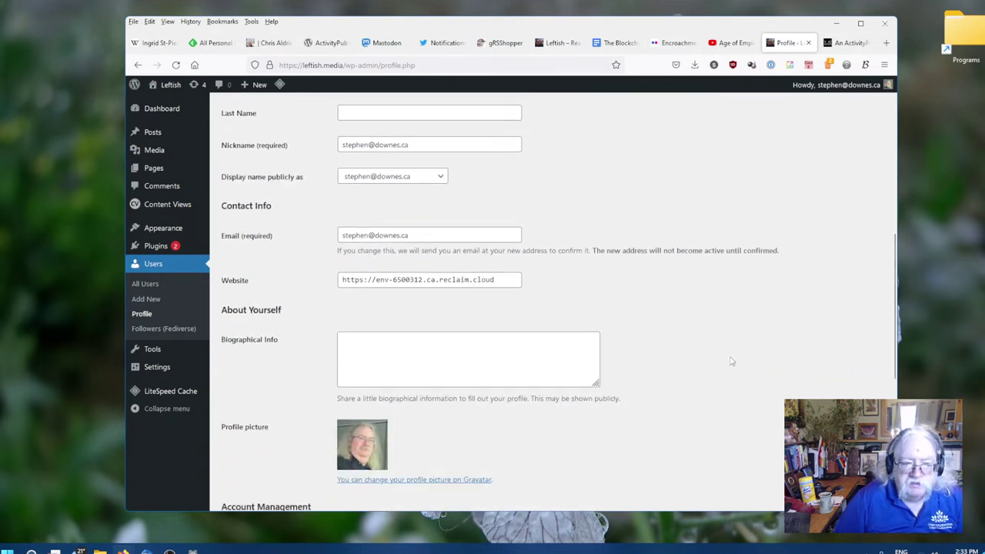
scroll(739, 356, "down", 2)
scroll(741, 354, "down", 2)
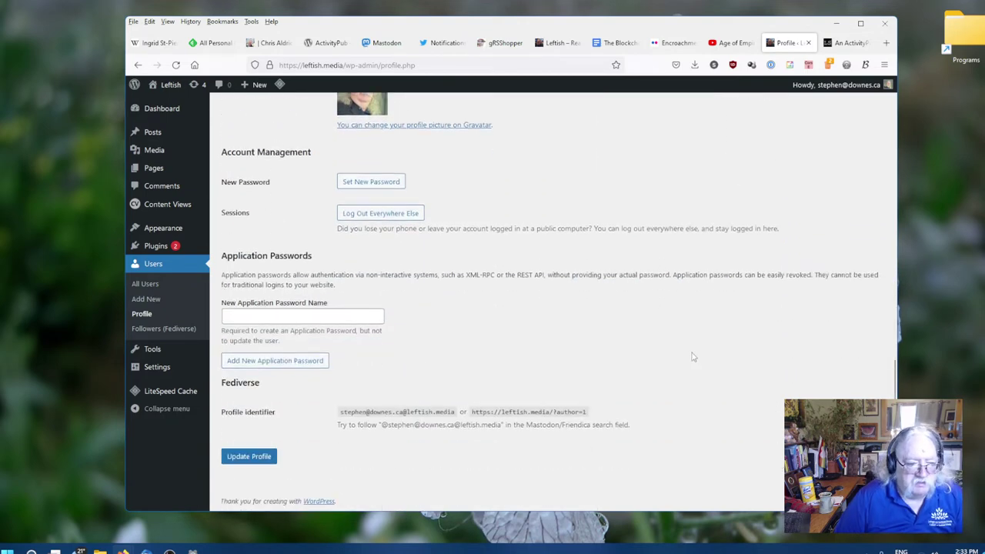
scroll(696, 358, "up", 2)
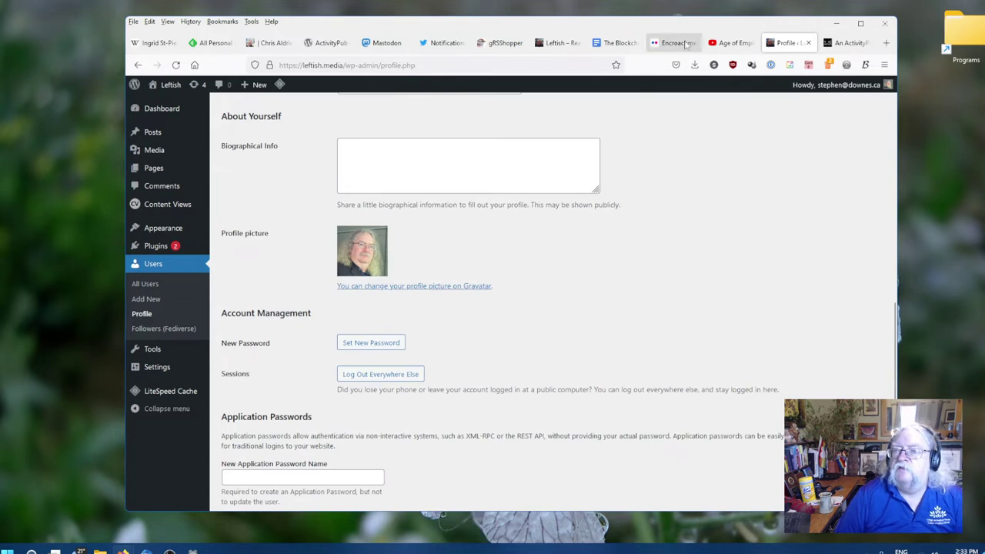
Step: Recheck the plugin article, then select and copy the Fediverse Profile identifier
left_click(828, 48)
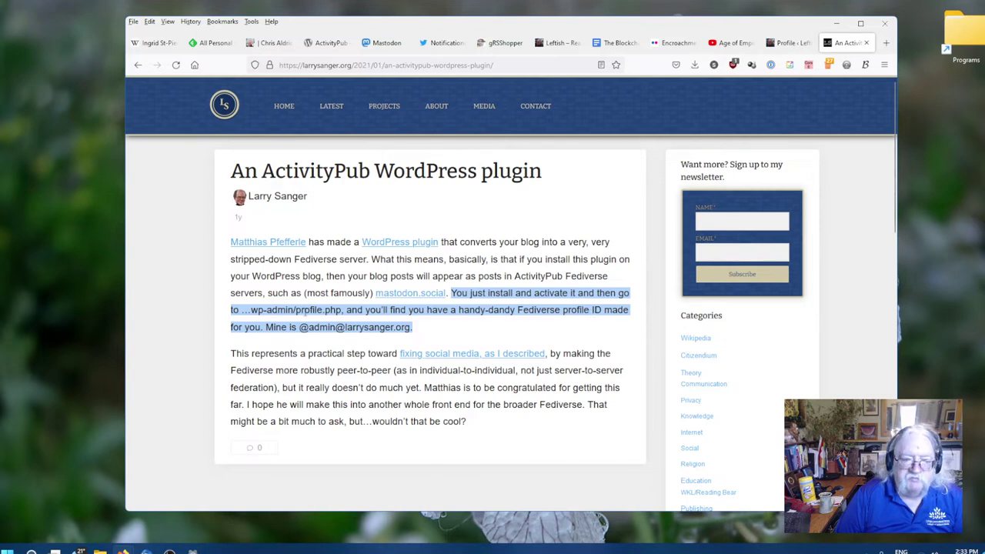
left_click(786, 42)
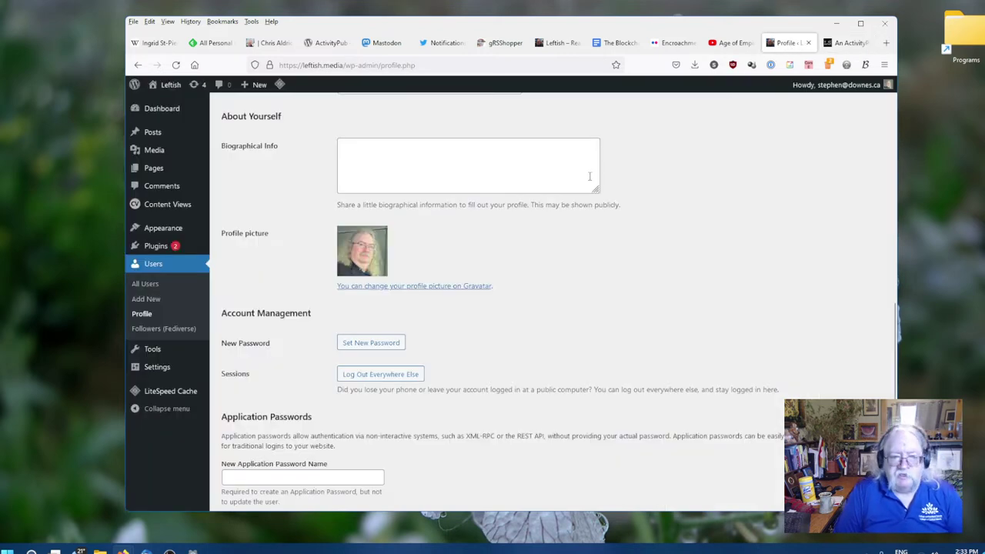
scroll(636, 305, "down", 2)
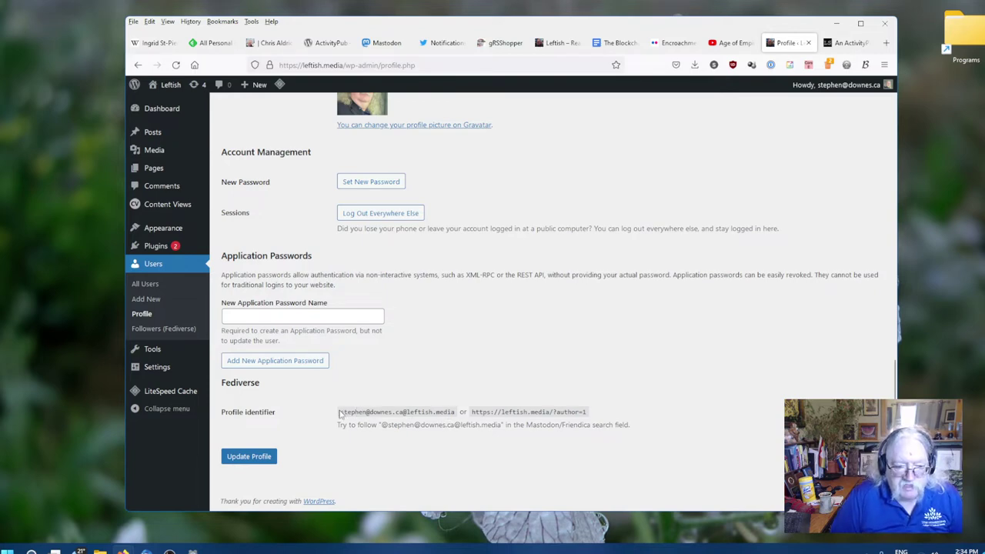
left_click_drag(341, 413, 449, 414)
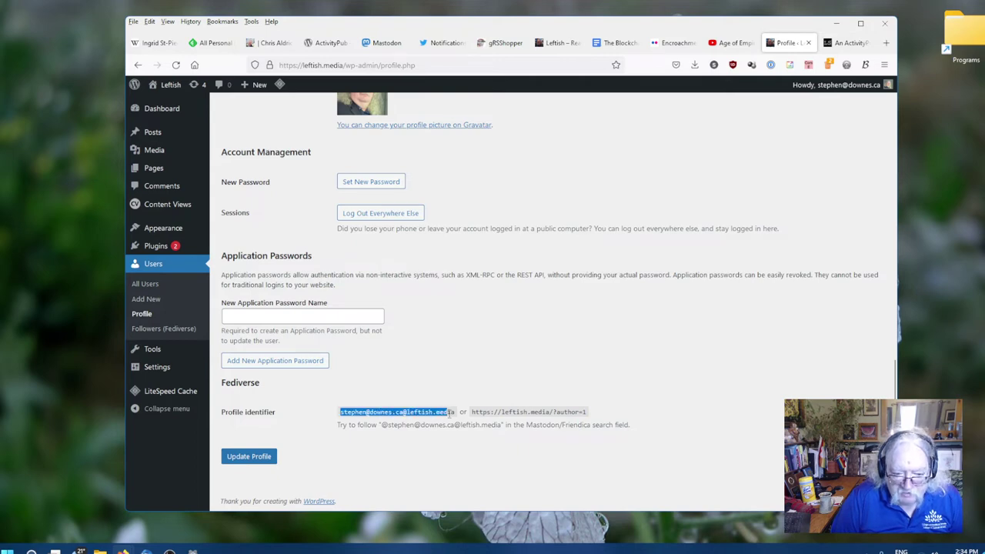
right_click(443, 410)
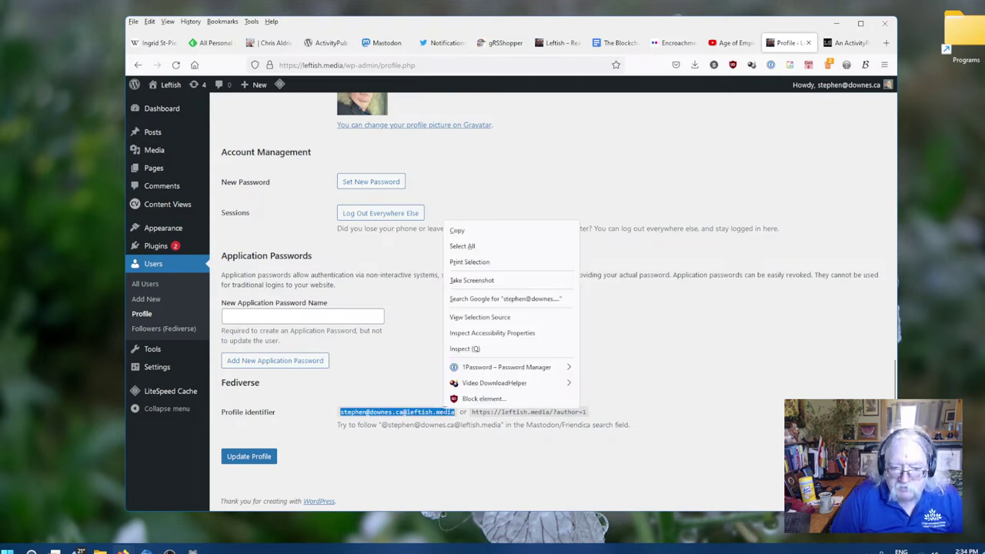
left_click(467, 229)
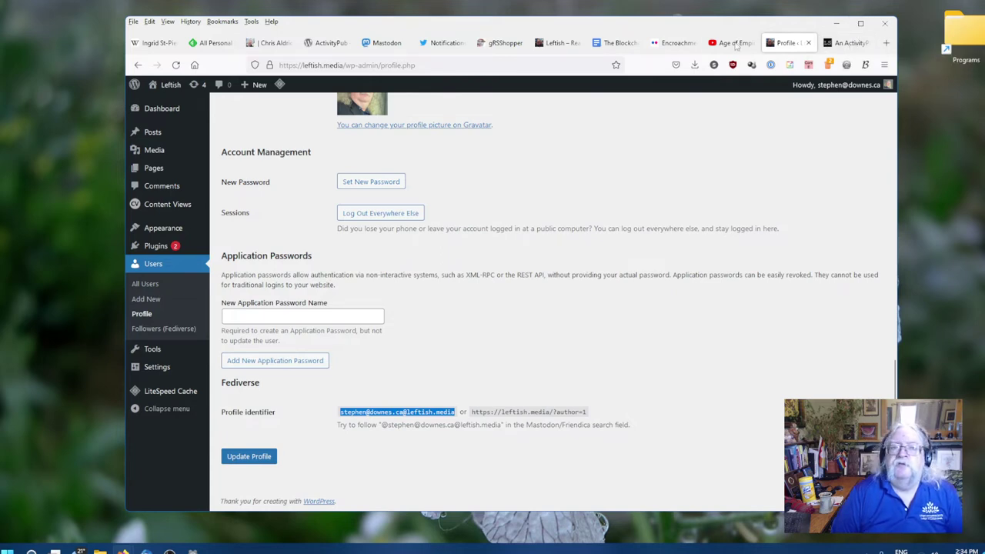
Step: Paste the Leftish profile identifier into Mastodon search, get 0 results, then delete the query
left_click(383, 44)
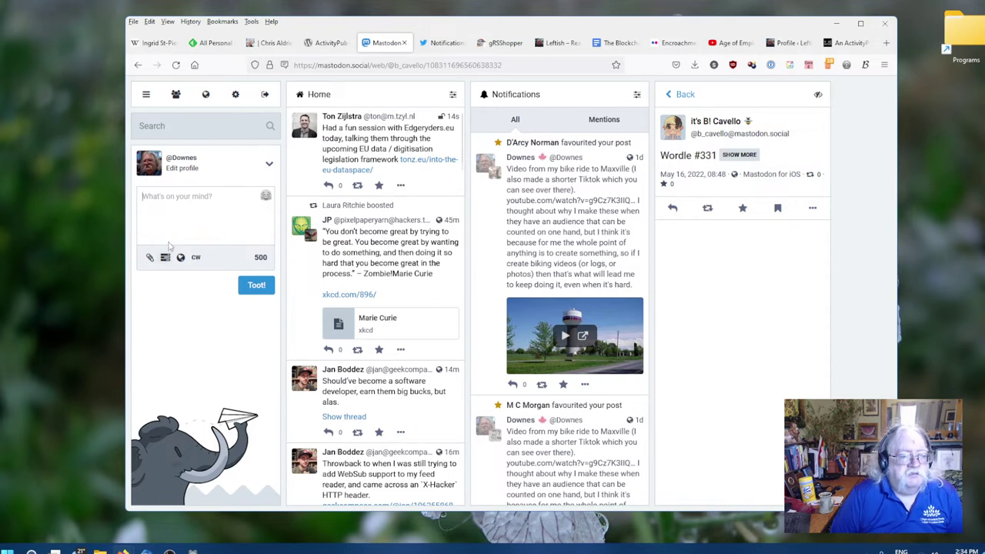
left_click(227, 125)
right_click(227, 126)
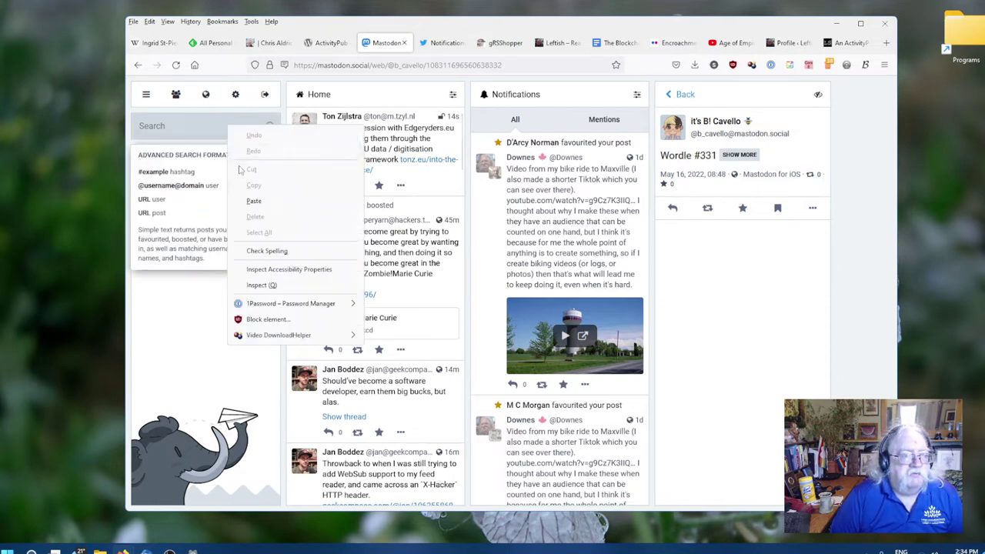
left_click(254, 201)
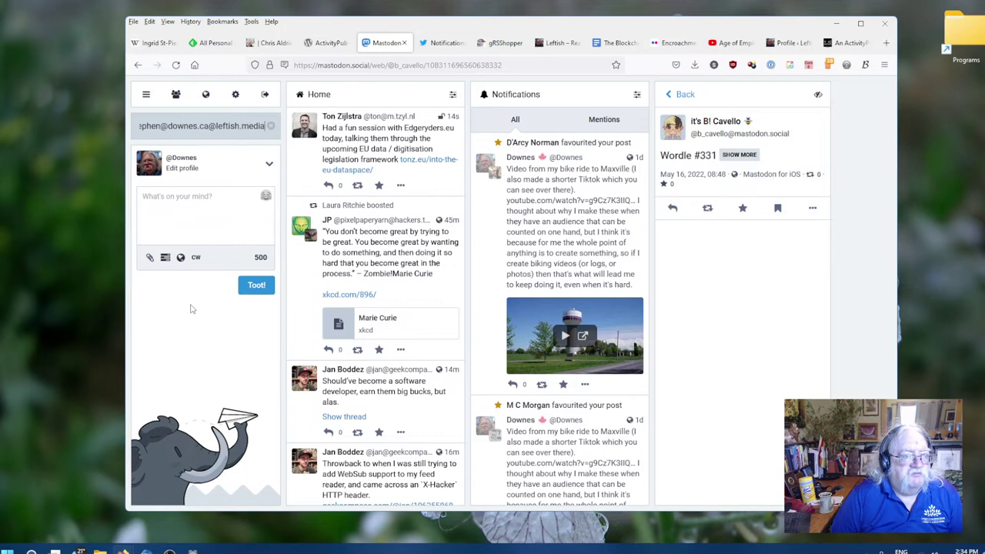
key("Return")
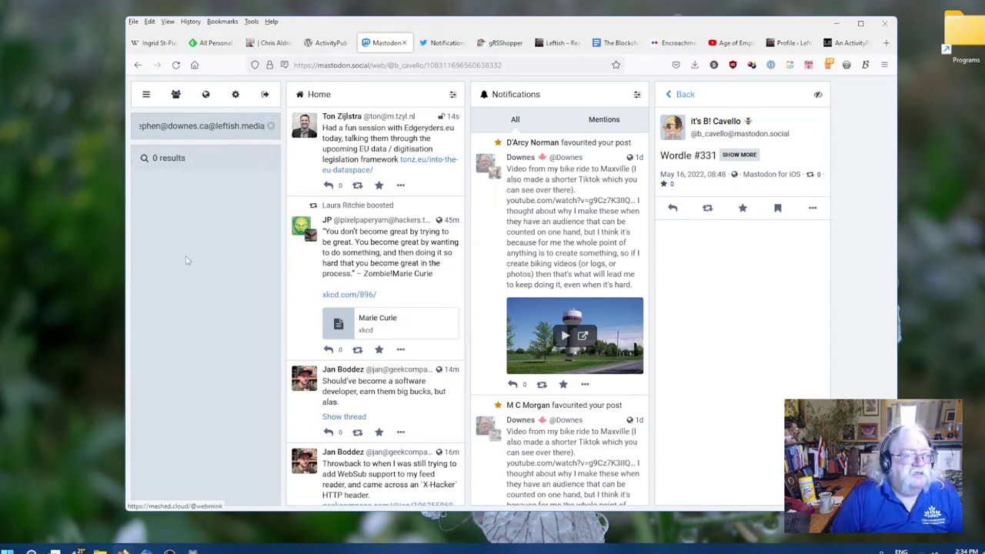
triple_click(178, 127)
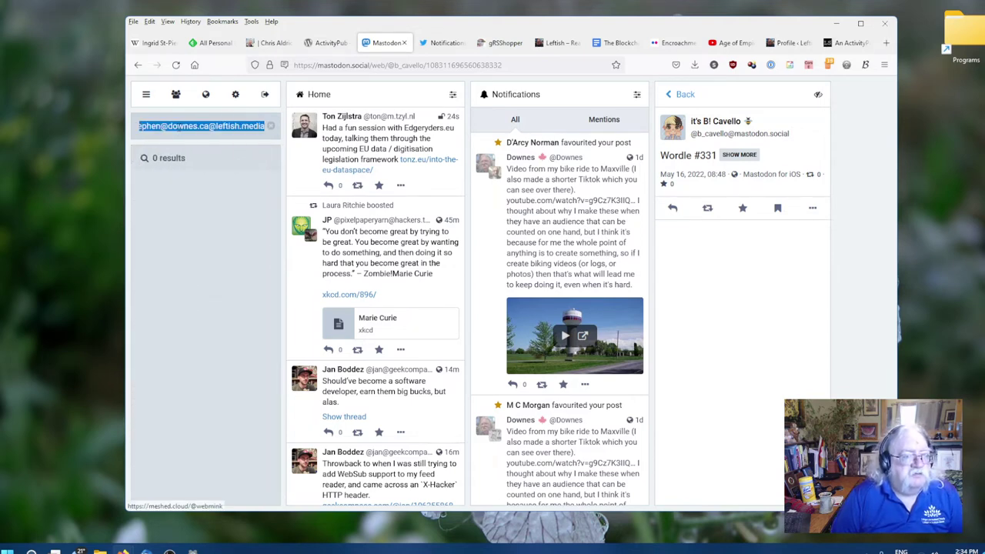
key("BackSpace")
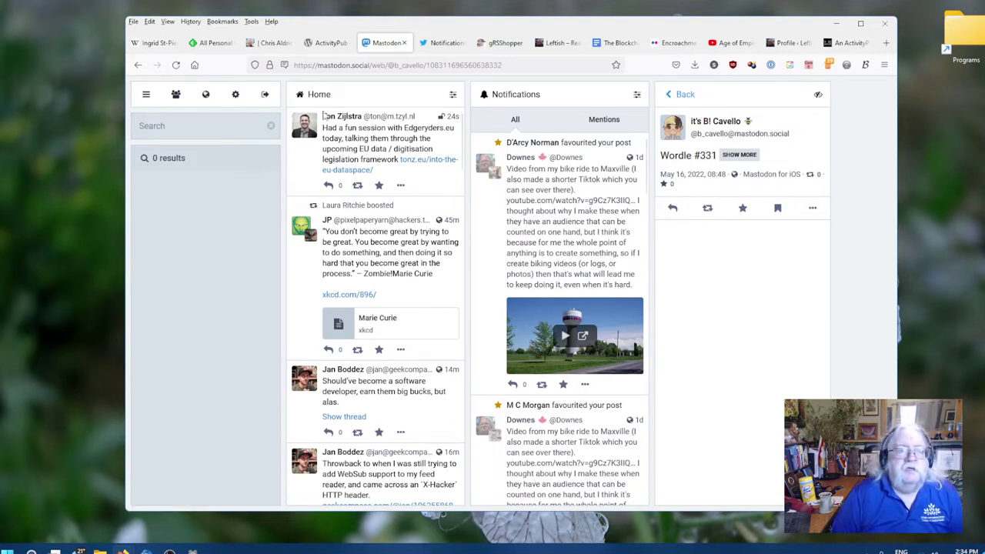
Step: Browse the Local timeline and Direct messages, then go back to Getting started
left_click(175, 96)
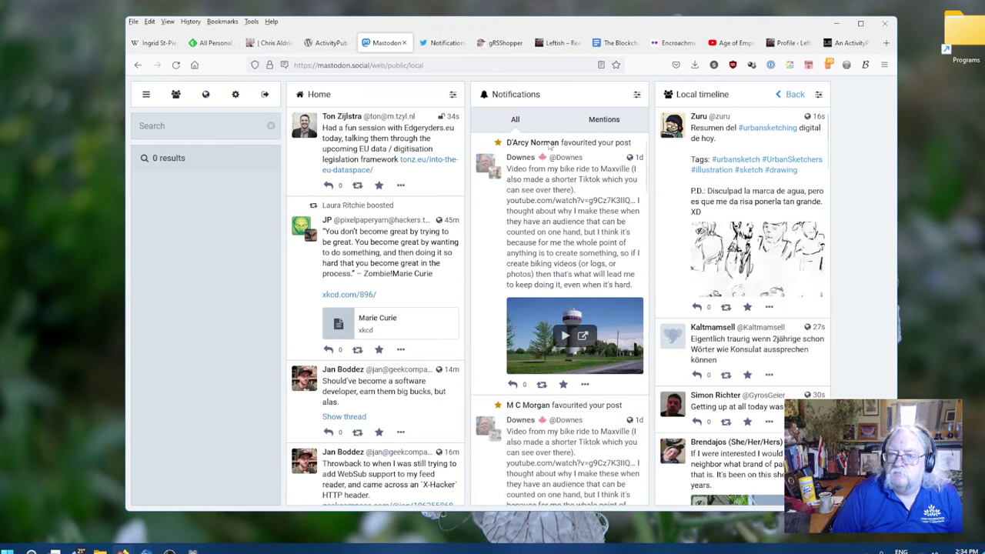
left_click(146, 95)
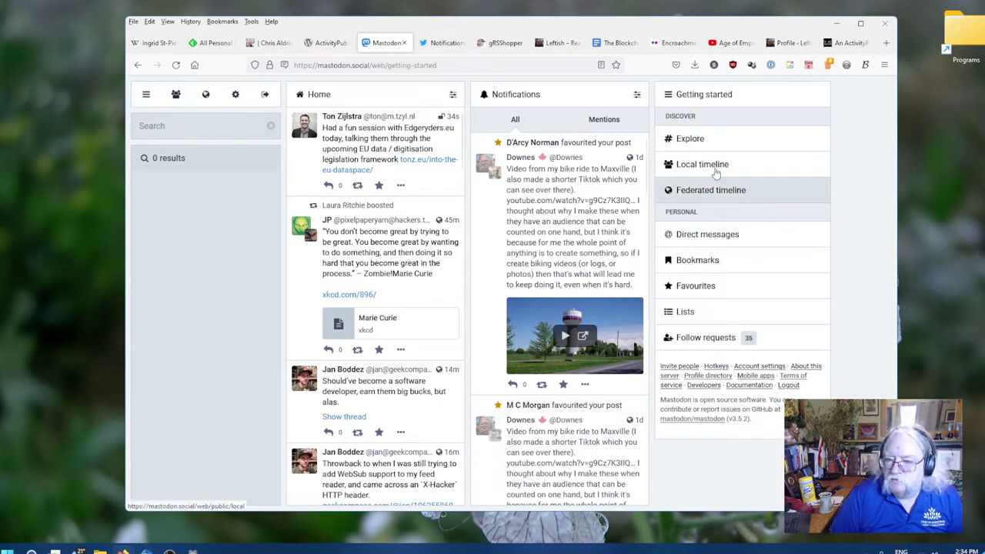
left_click(718, 241)
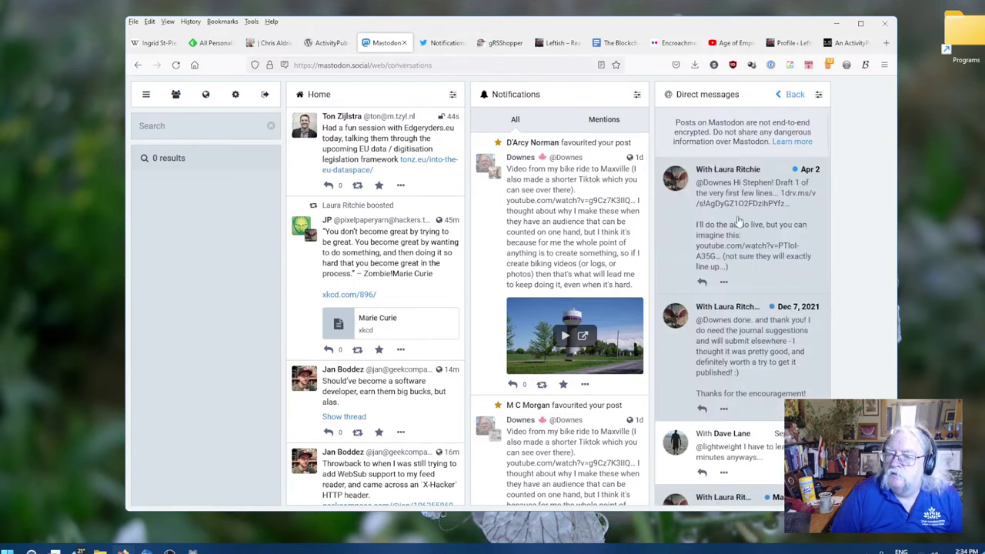
scroll(799, 232, "down", 5)
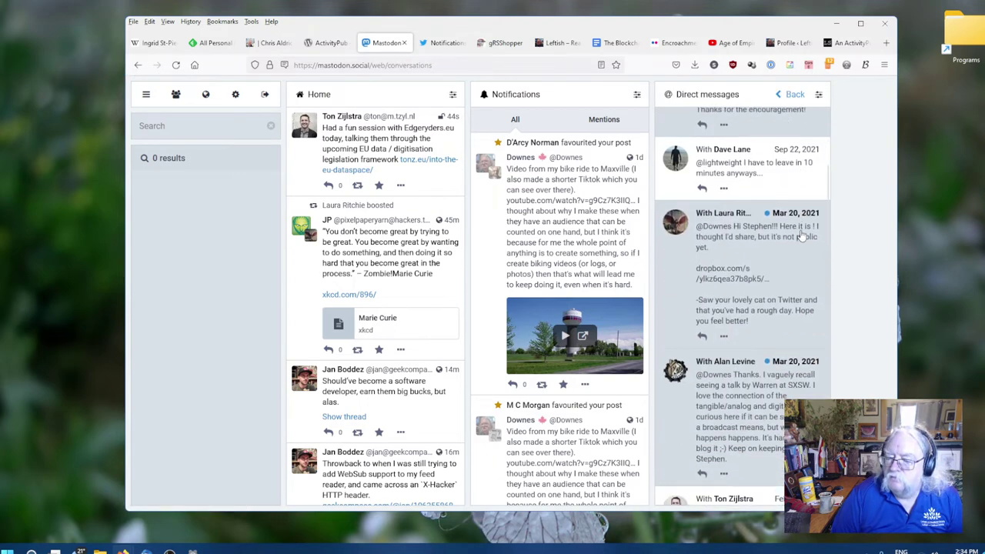
scroll(799, 232, "down", 3)
scroll(793, 200, "up", 3)
scroll(784, 168, "up", 5)
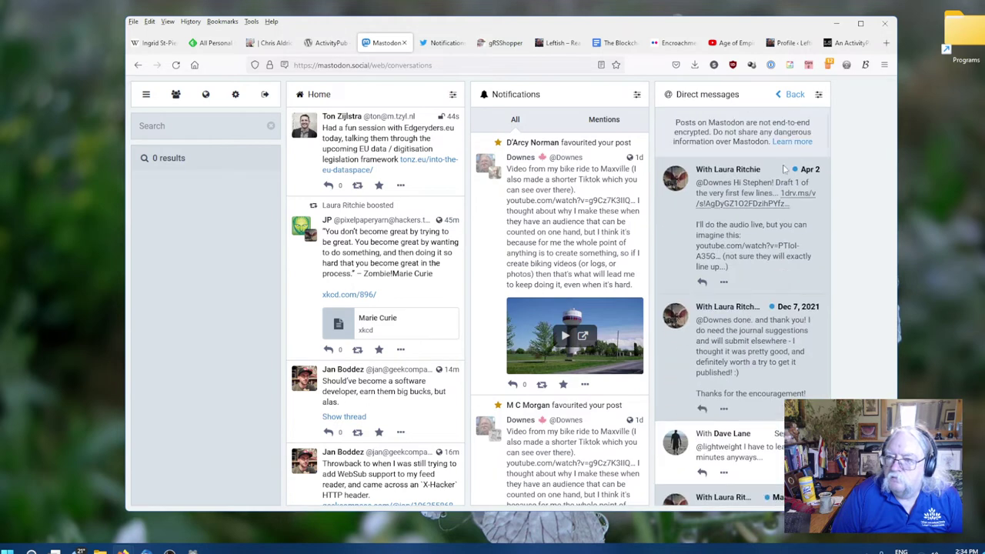
left_click(793, 96)
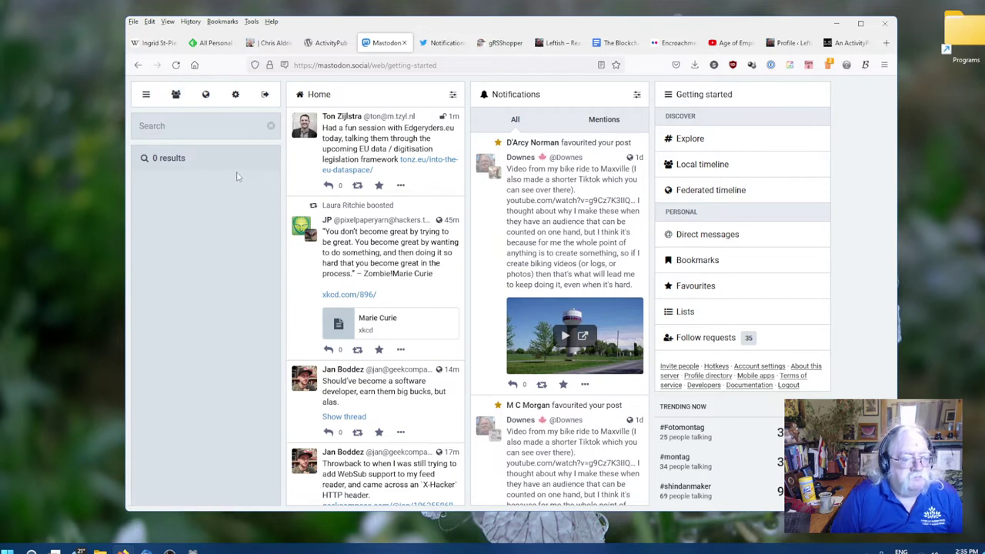
Step: Clear the search, view the Federated timeline, and return to Getting started
left_click(271, 126)
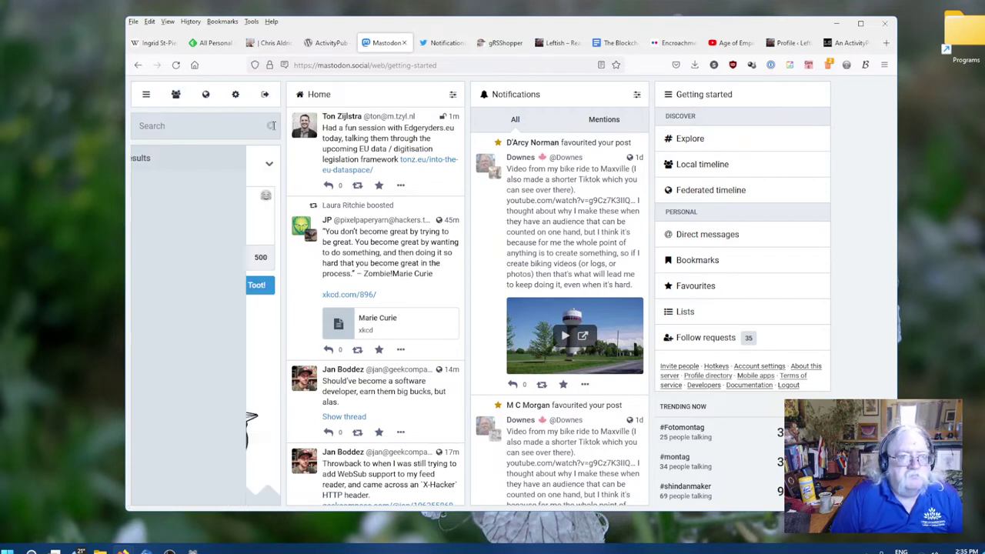
left_click(206, 100)
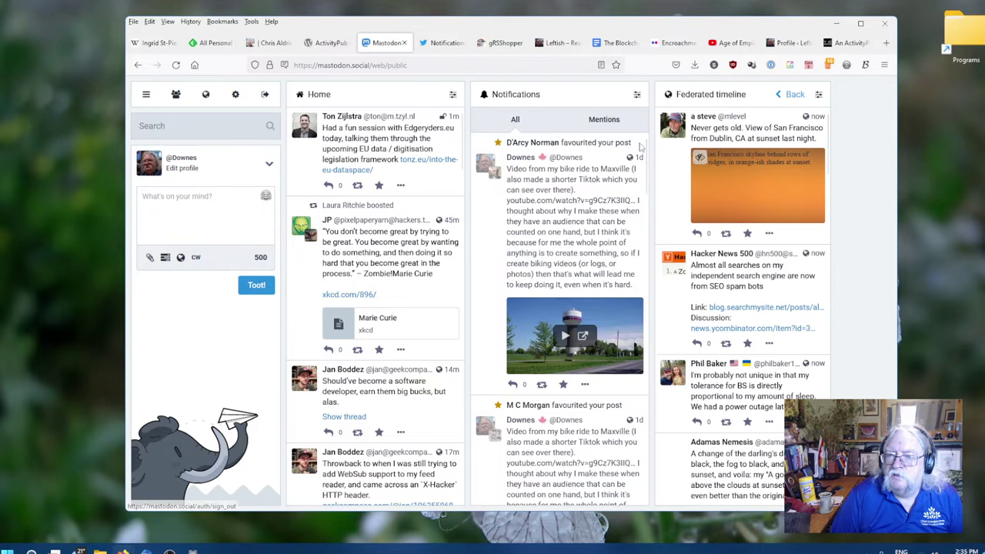
left_click(797, 96)
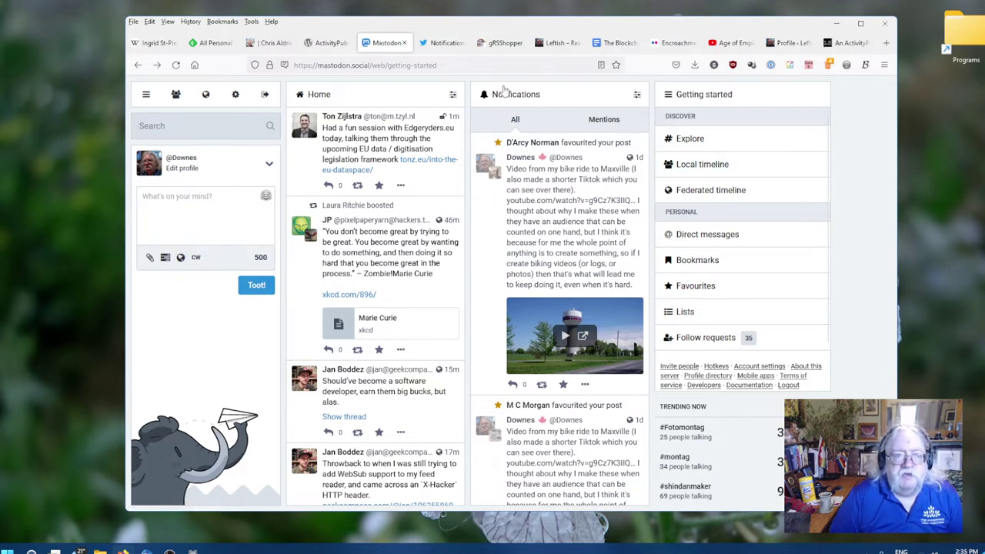
Step: Open Mastodon preferences and browse the follows and followers list
left_click(235, 94)
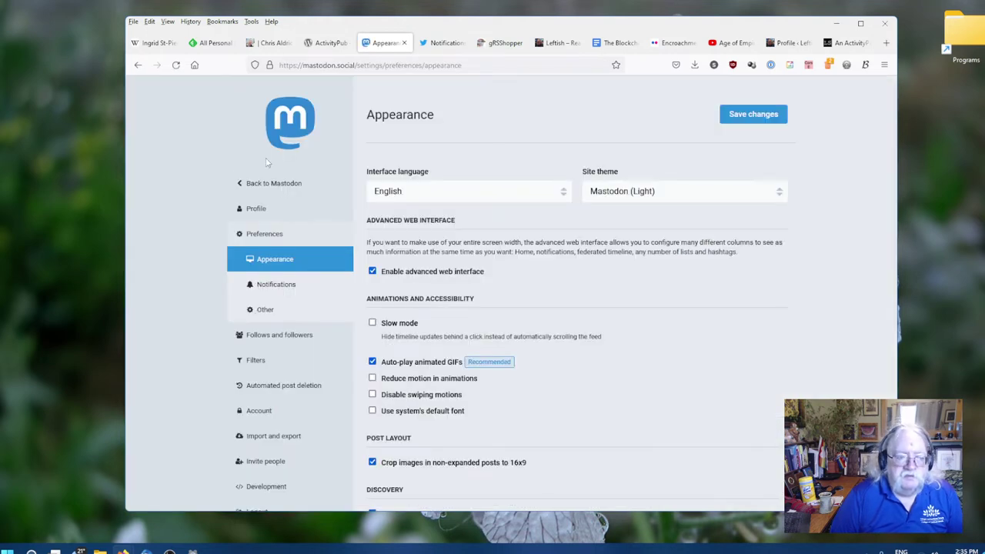
scroll(285, 262, "down", 5)
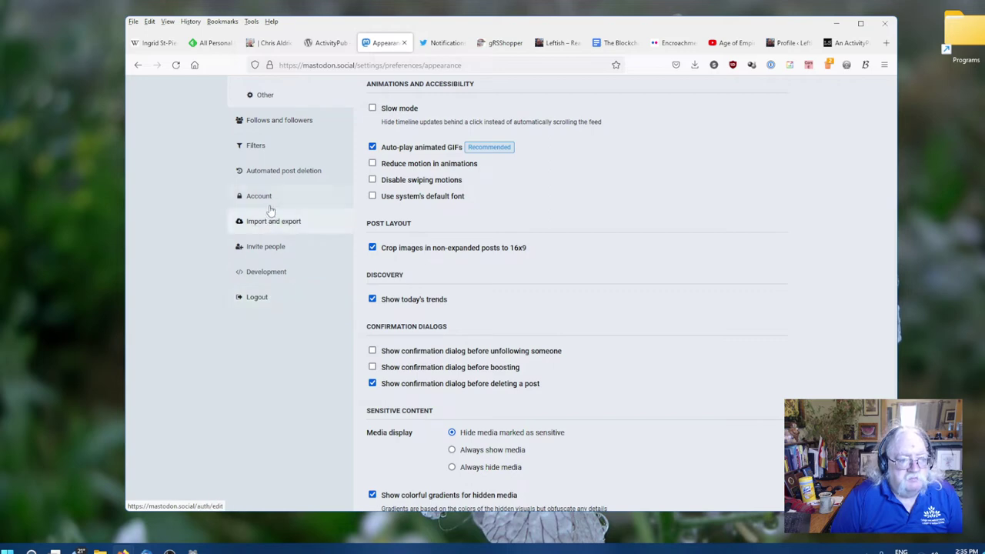
scroll(248, 202, "up", 4)
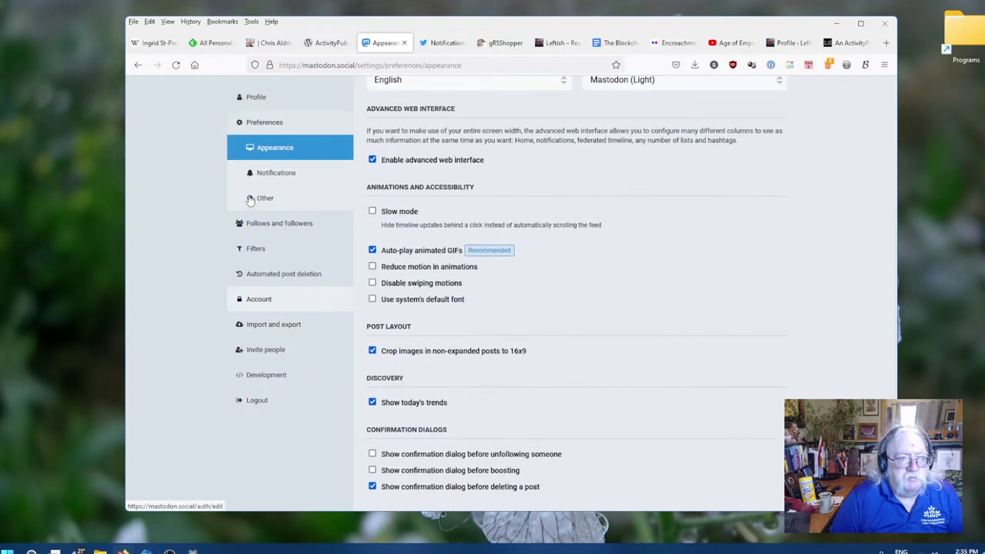
left_click(277, 282)
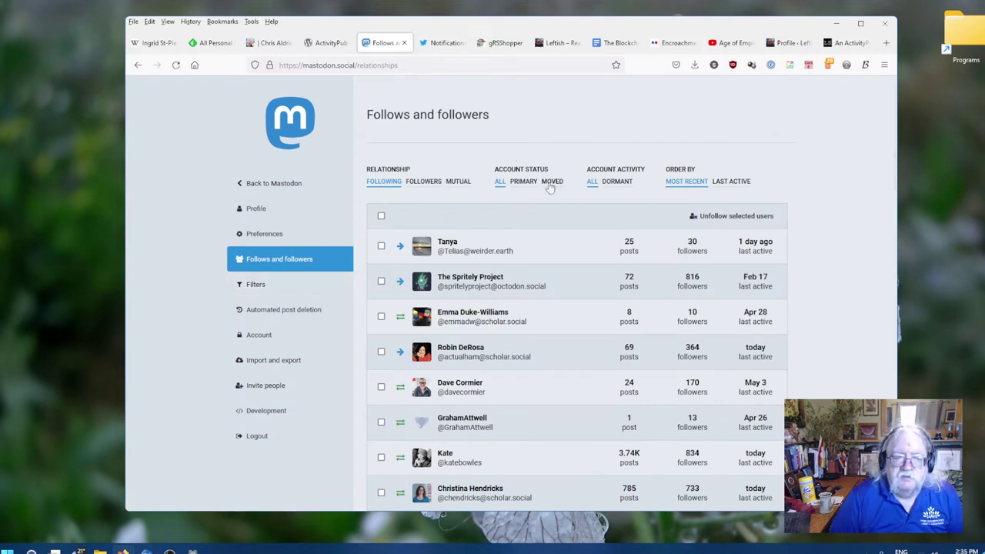
scroll(827, 257, "down", 3)
scroll(826, 260, "down", 10)
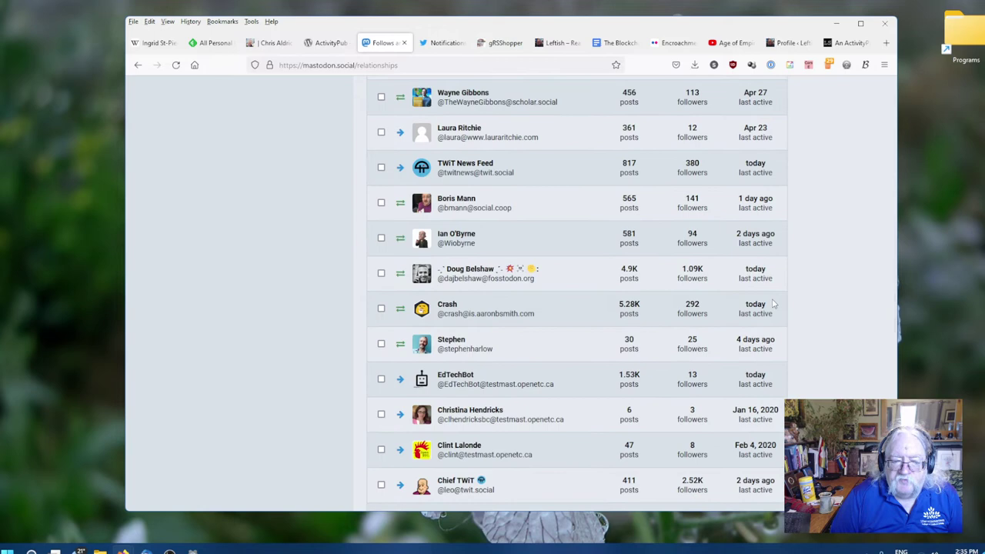
scroll(808, 269, "down", 10)
scroll(787, 282, "down", 5)
scroll(377, 259, "up", 10)
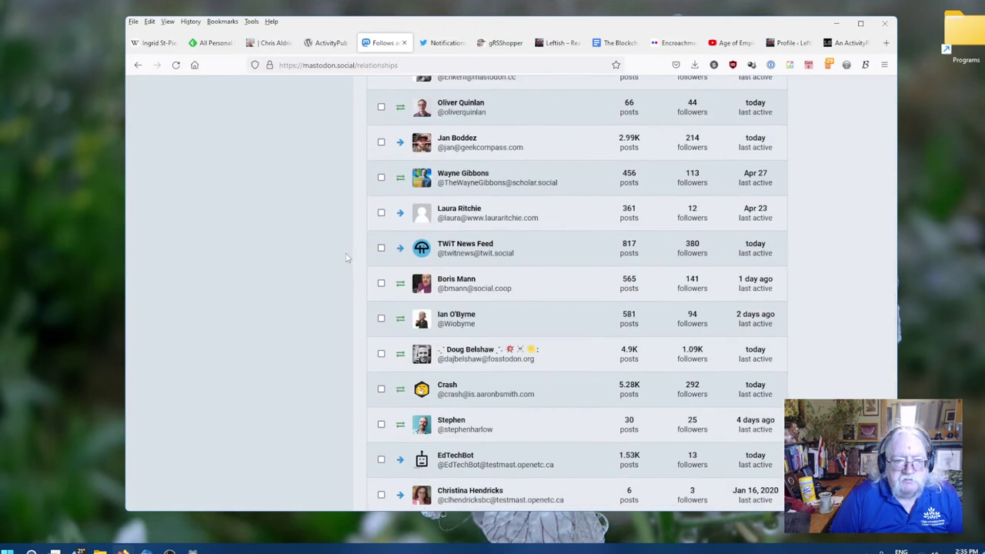
scroll(347, 256, "up", 10)
scroll(346, 253, "up", 3)
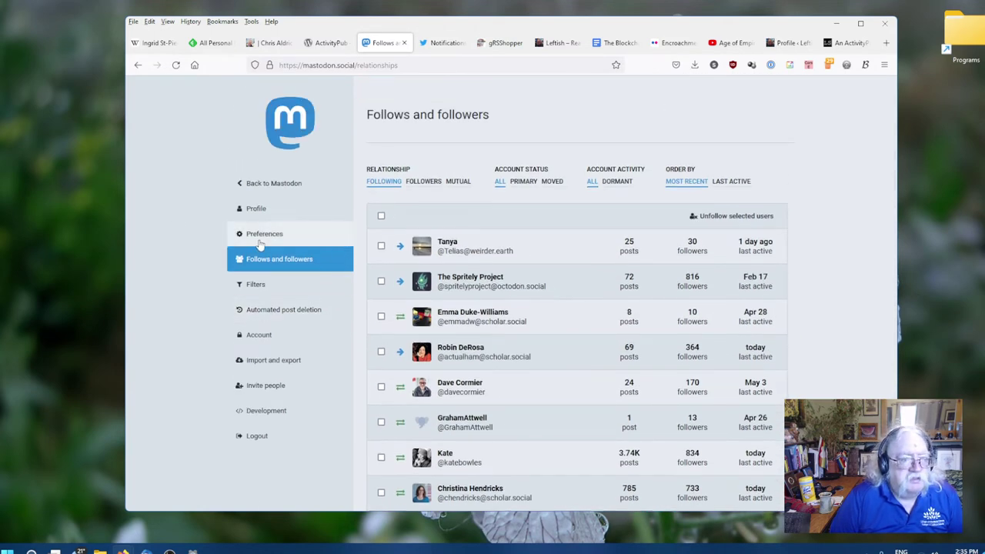
Step: Review the Edit profile settings, then enter 'mastodon how to follow someone' in a new tab
left_click(257, 207)
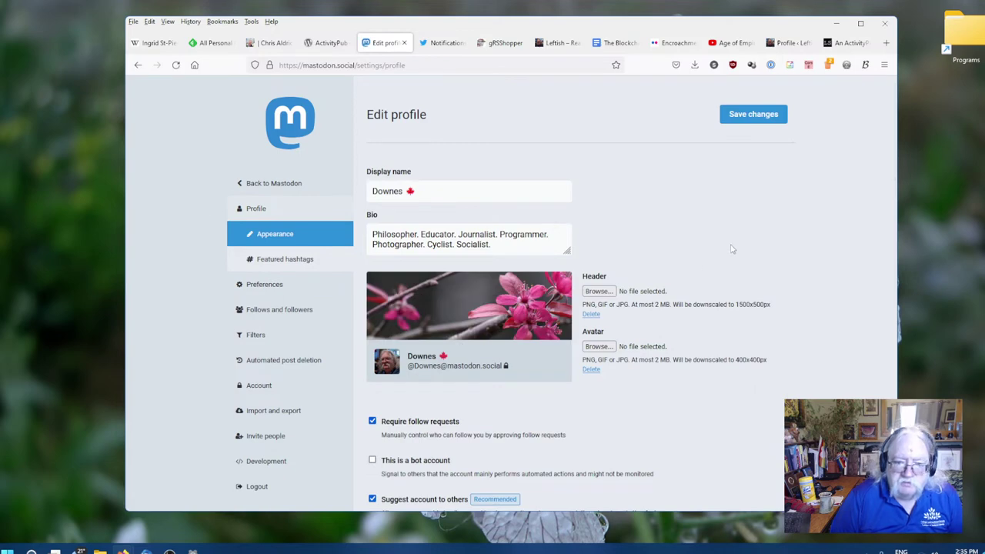
scroll(733, 250, "down", 3)
scroll(750, 307, "down", 3)
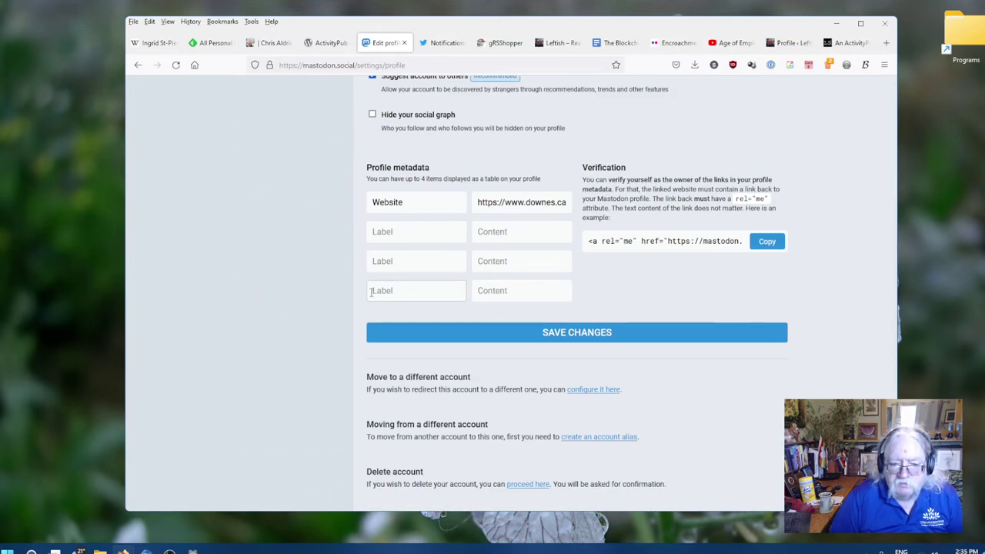
scroll(353, 297, "up", 5)
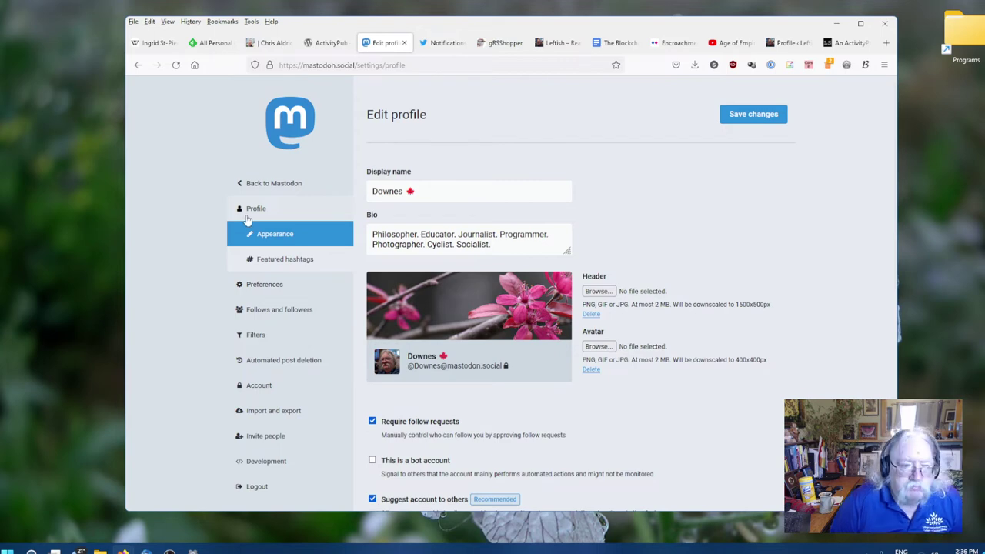
left_click(887, 43)
type("ma")
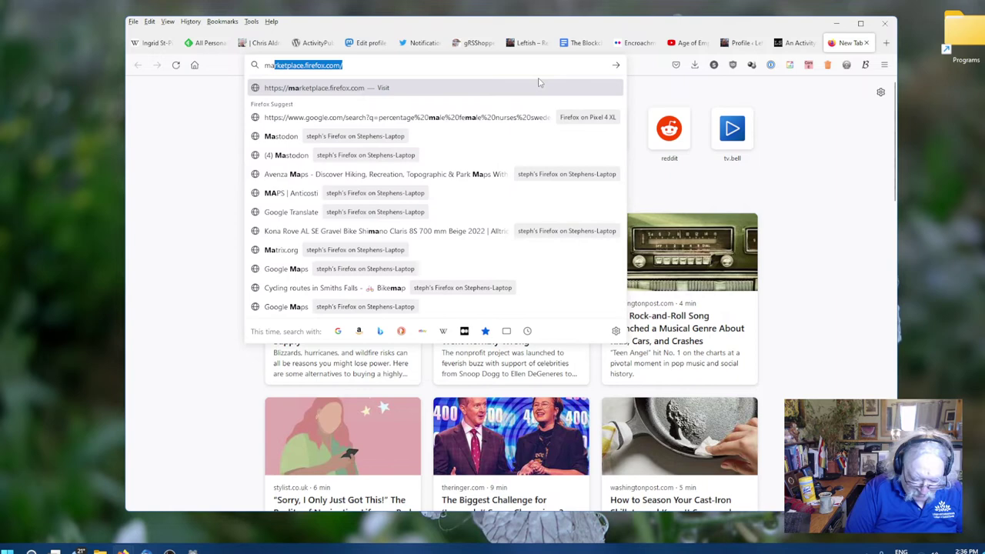
type("stodon how")
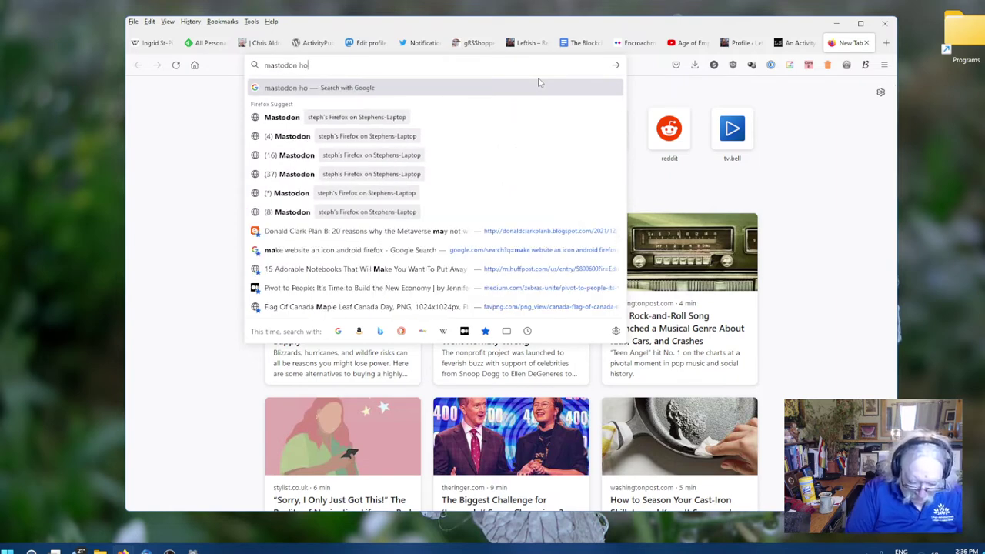
type(" to follow so")
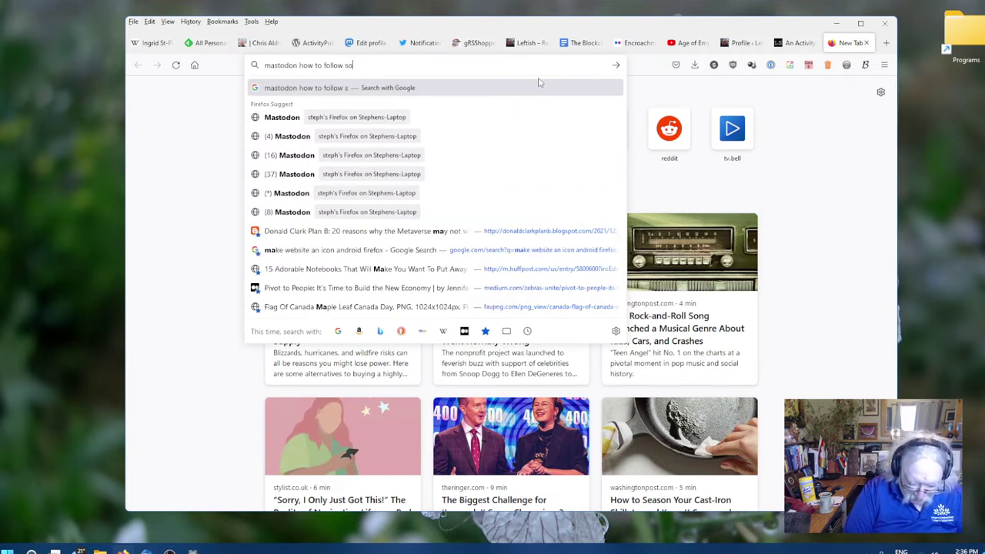
type("meone")
Step: Open the docs.joinmastodon.org 'Using the network features' result and read its Following profiles section
key("Return")
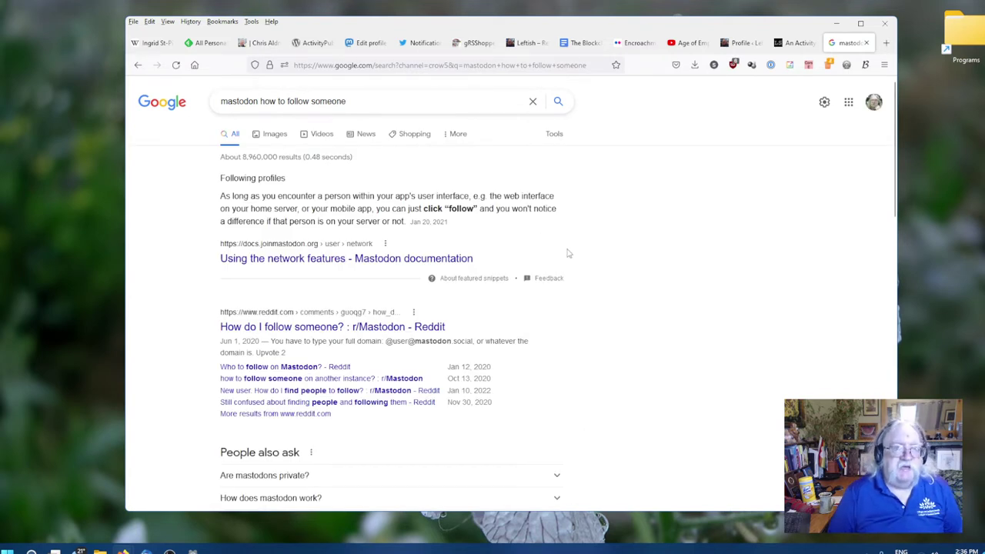
left_click(312, 267)
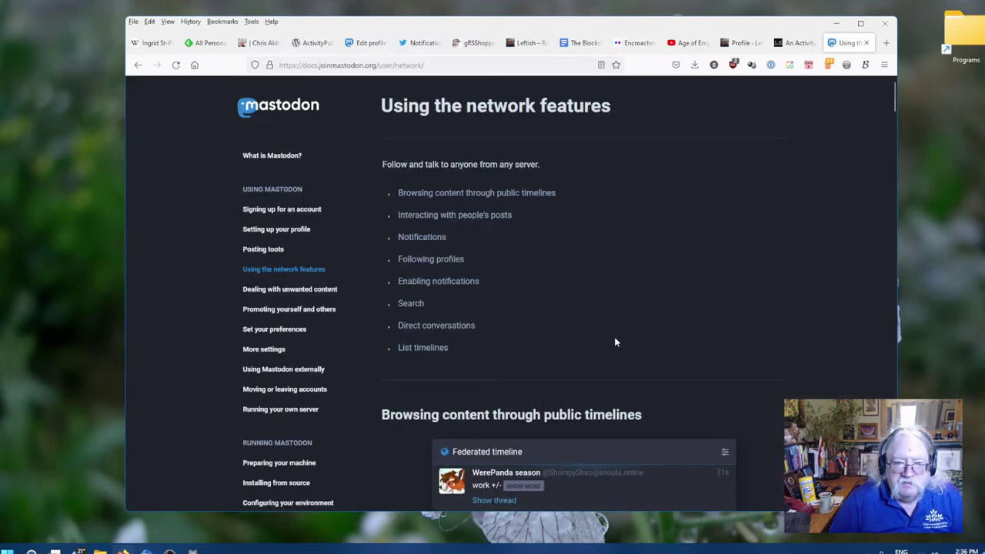
left_click(431, 260)
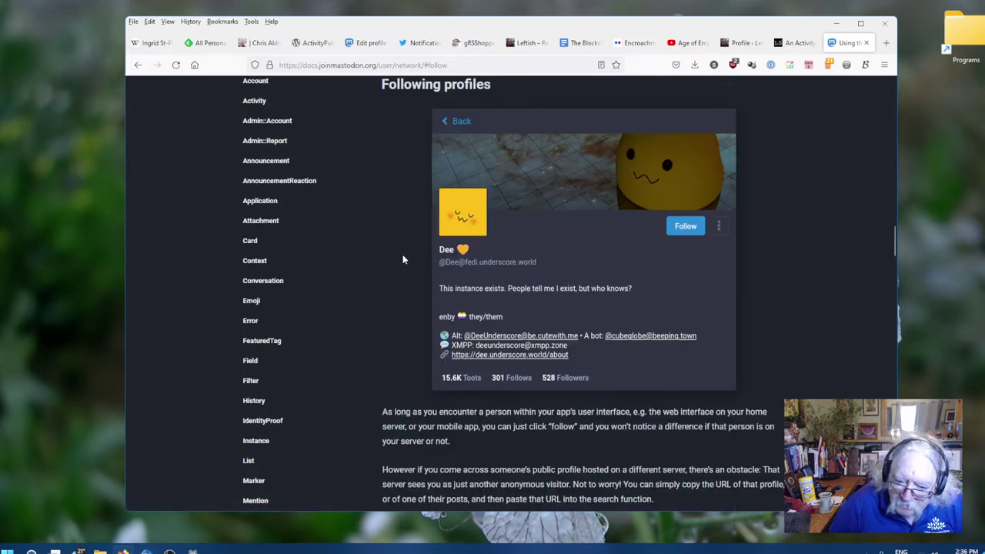
scroll(409, 291, "down", 3)
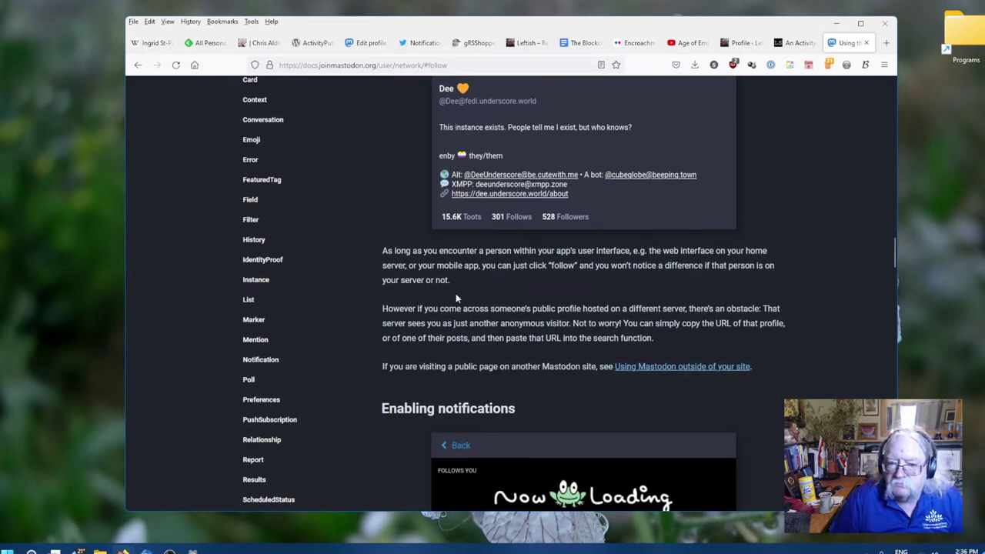
scroll(587, 324, "down", 2)
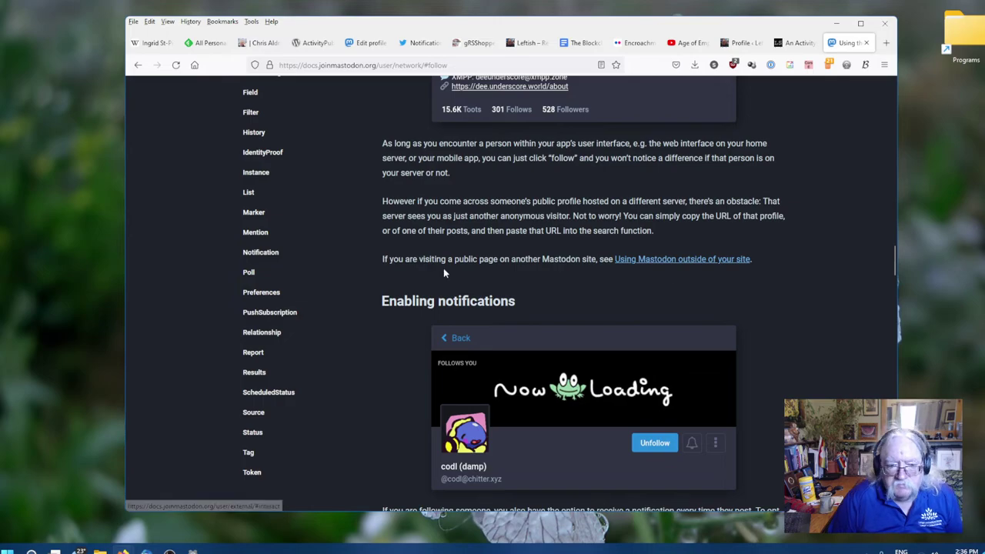
scroll(443, 268, "down", 3)
scroll(444, 268, "up", 3)
scroll(443, 262, "up", 5)
scroll(442, 261, "up", 3)
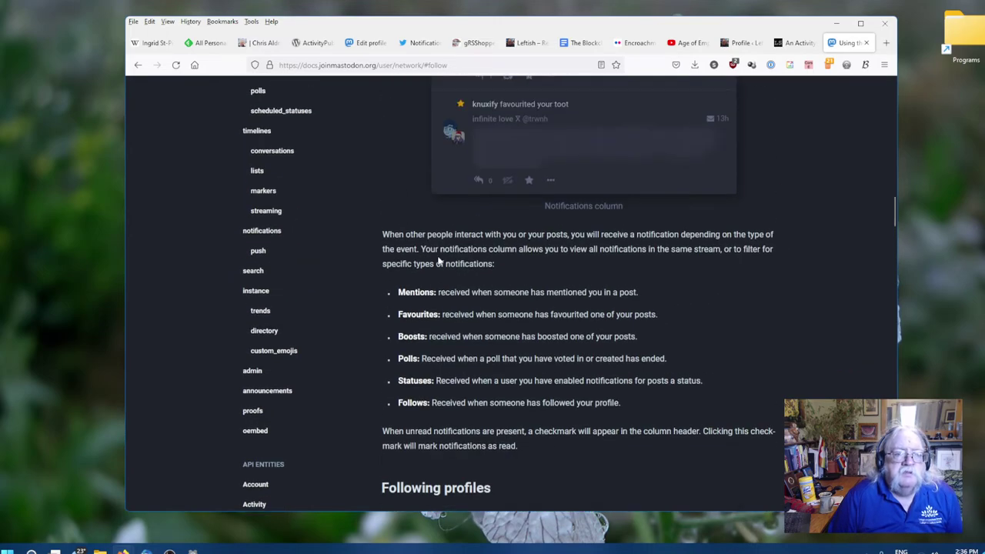
scroll(313, 243, "up", 3)
scroll(311, 244, "up", 5)
scroll(311, 244, "up", 5)
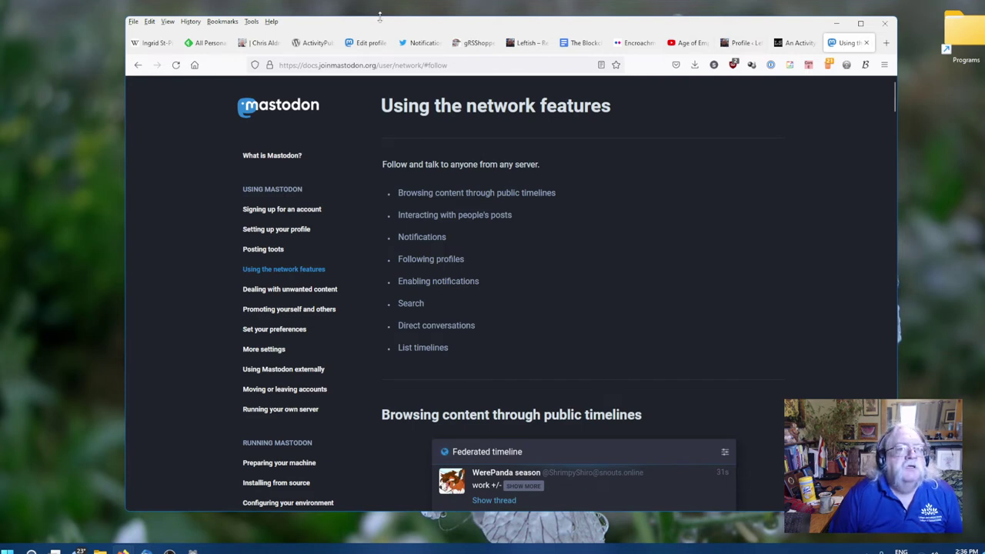
Step: Cycle through the open tabs and return to the main Mastodon web interface
left_click(475, 45)
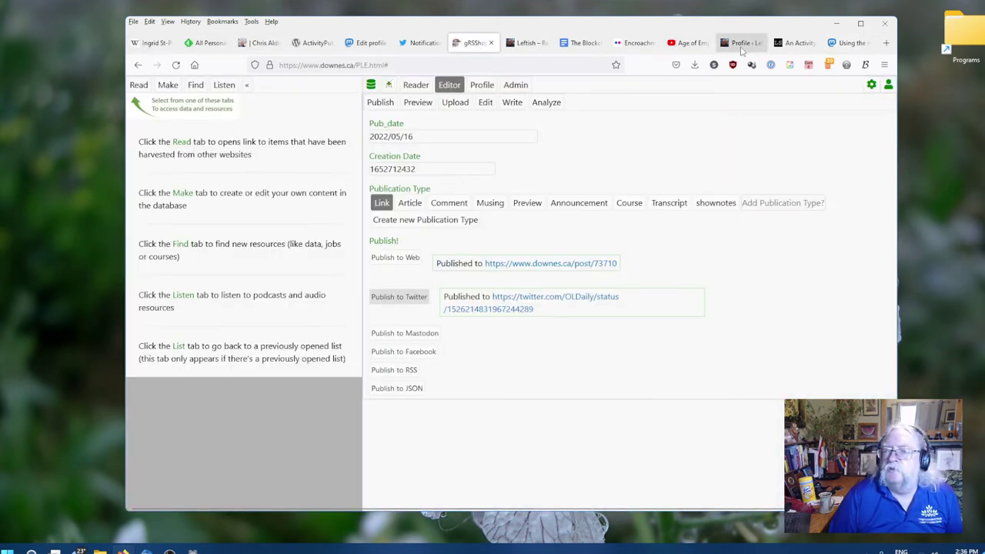
left_click(850, 43)
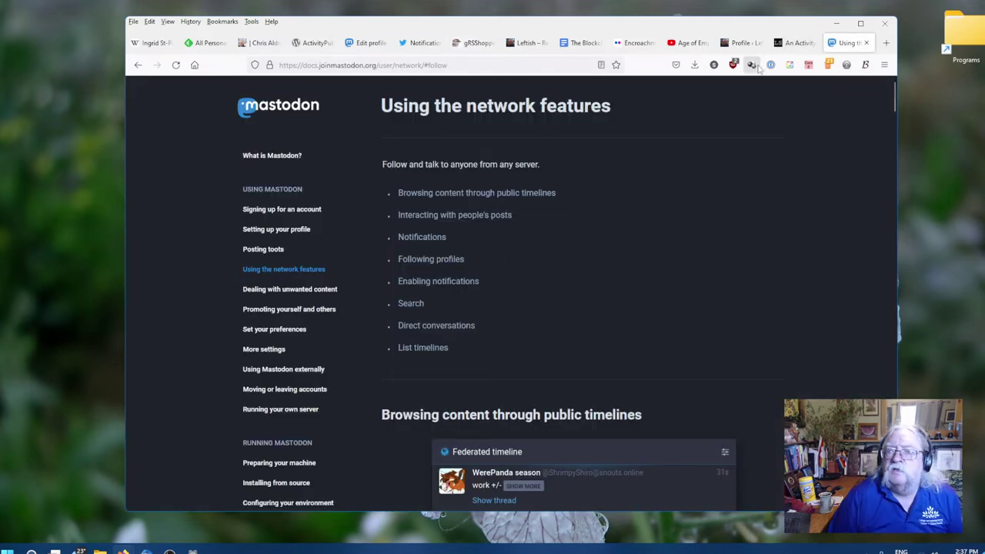
left_click(367, 43)
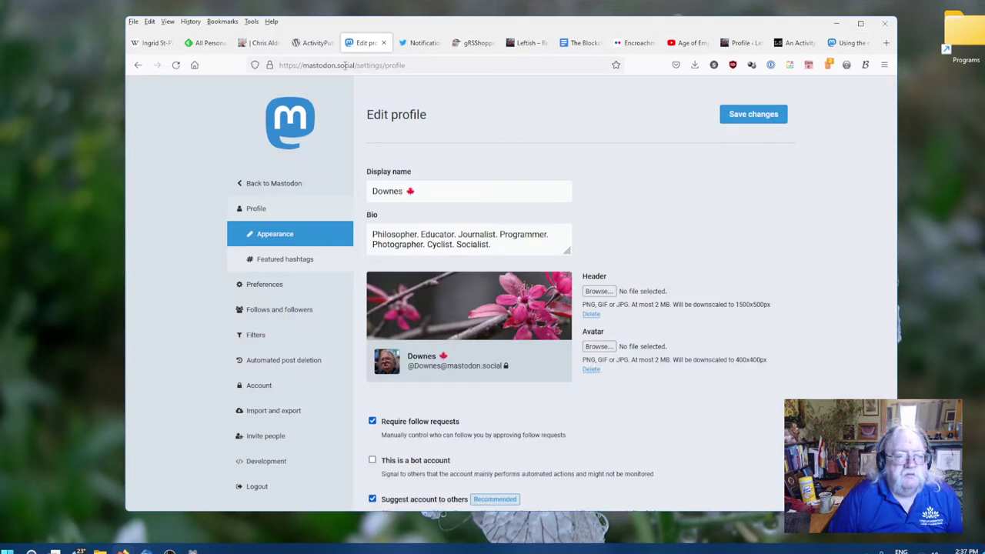
left_click(281, 121)
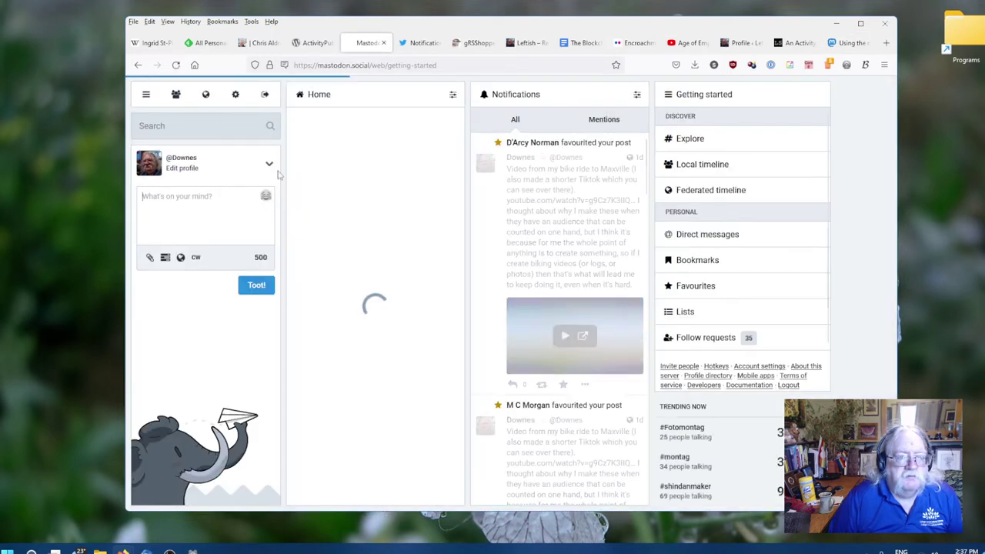
Step: Paste the blog's Fediverse handle into the Mastodon address path, hit a 404, and go back
left_click(373, 66)
left_click(379, 67)
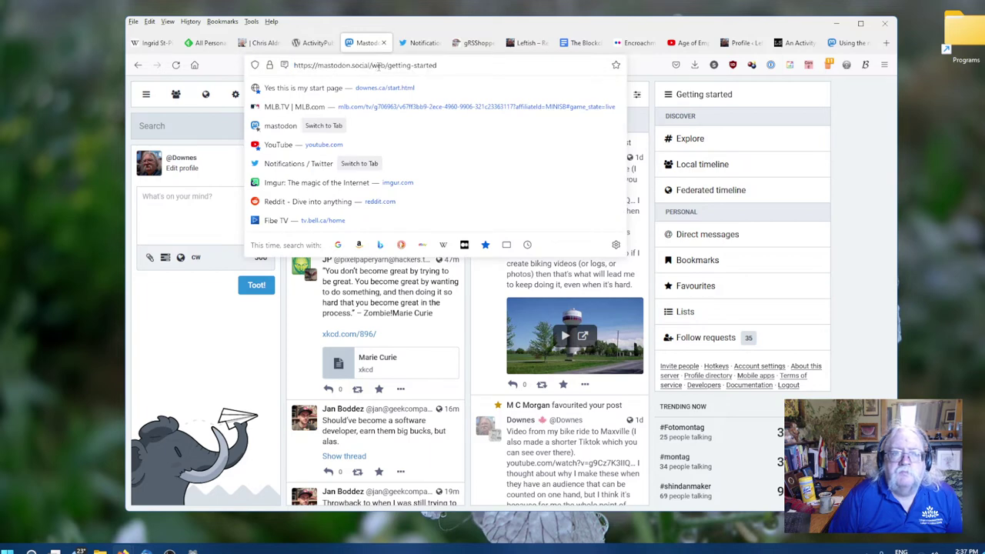
left_click_drag(381, 66, 437, 66)
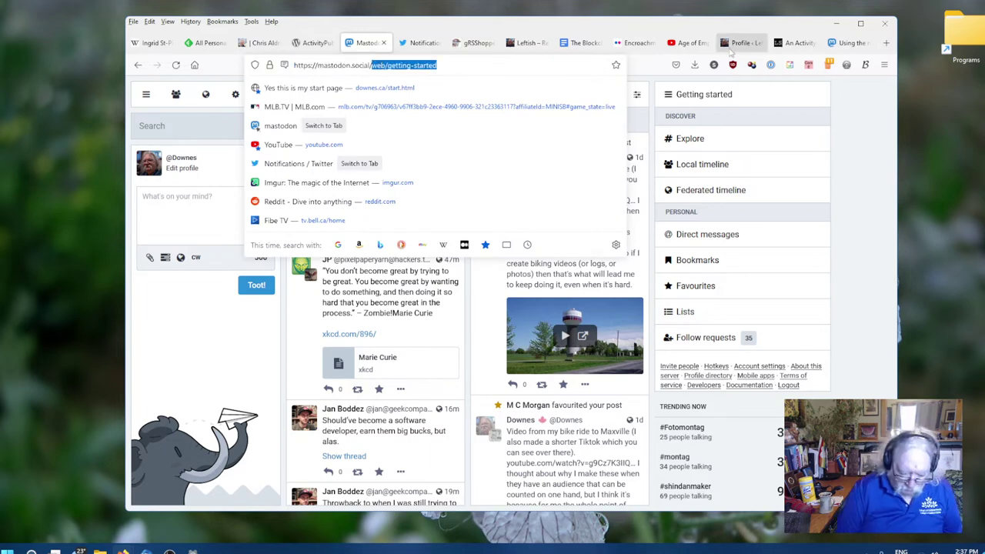
key("ctrl+v")
key("Return")
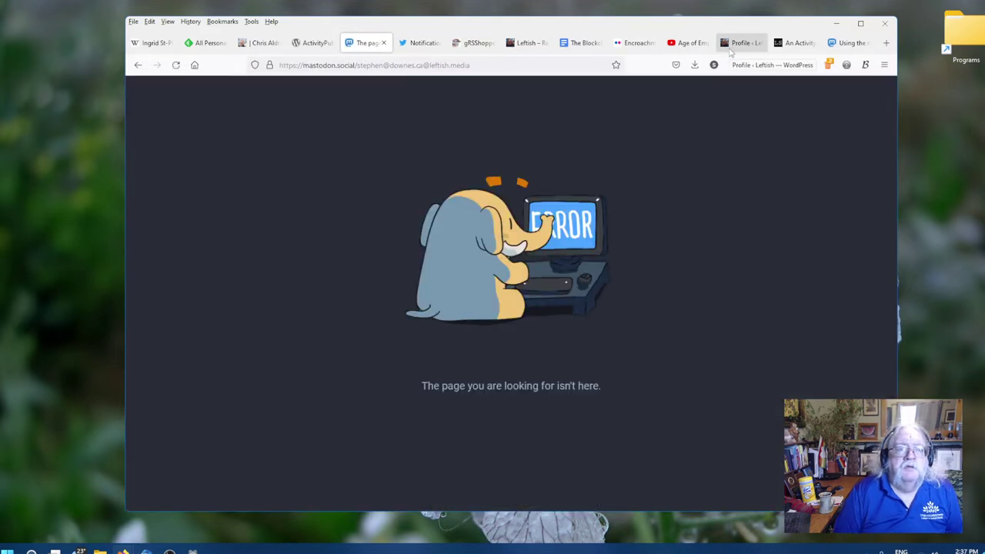
left_click(138, 64)
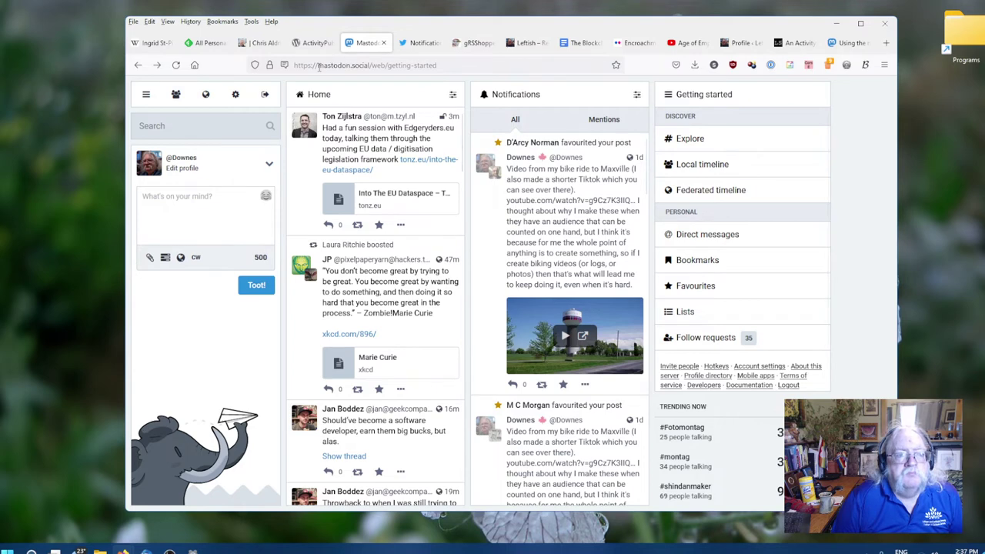
Step: Try the blog handle as a leftish.media web address, then go back to Mastodon
left_click_drag(317, 64, 594, 66)
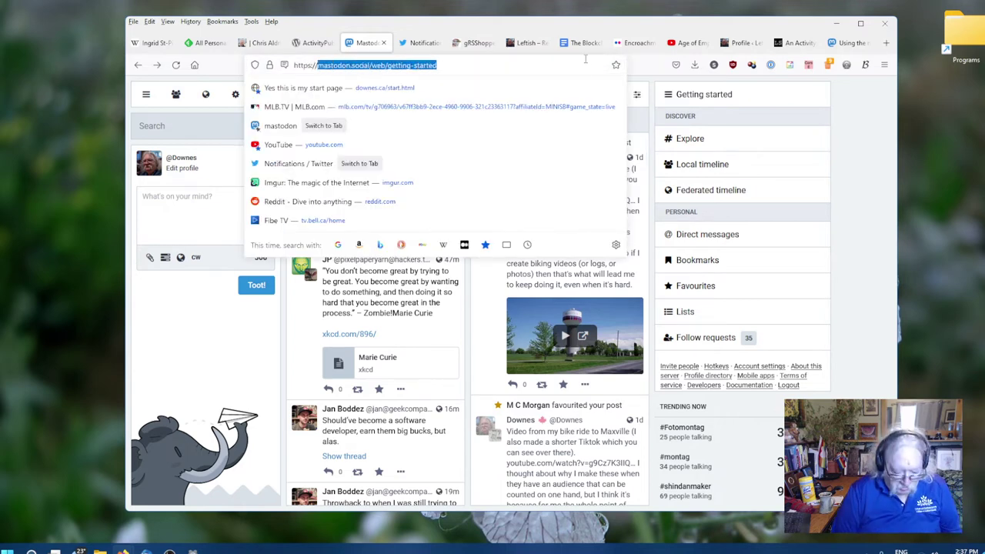
type("leftis")
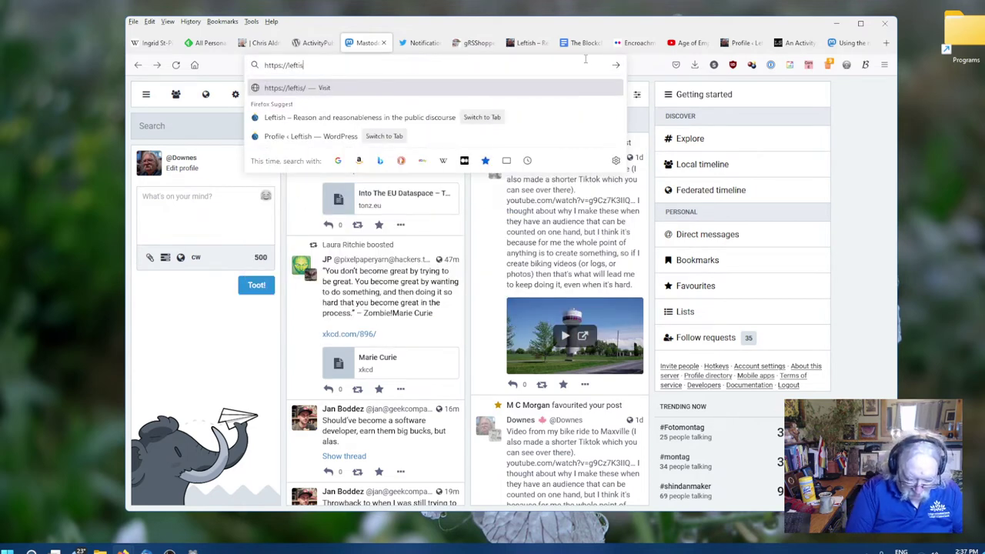
type("h.med")
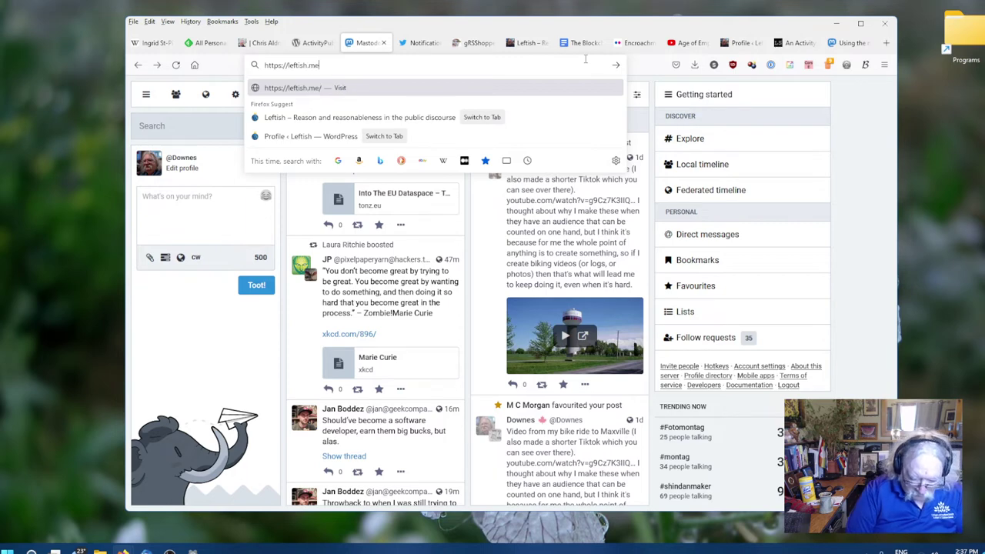
type("ia")
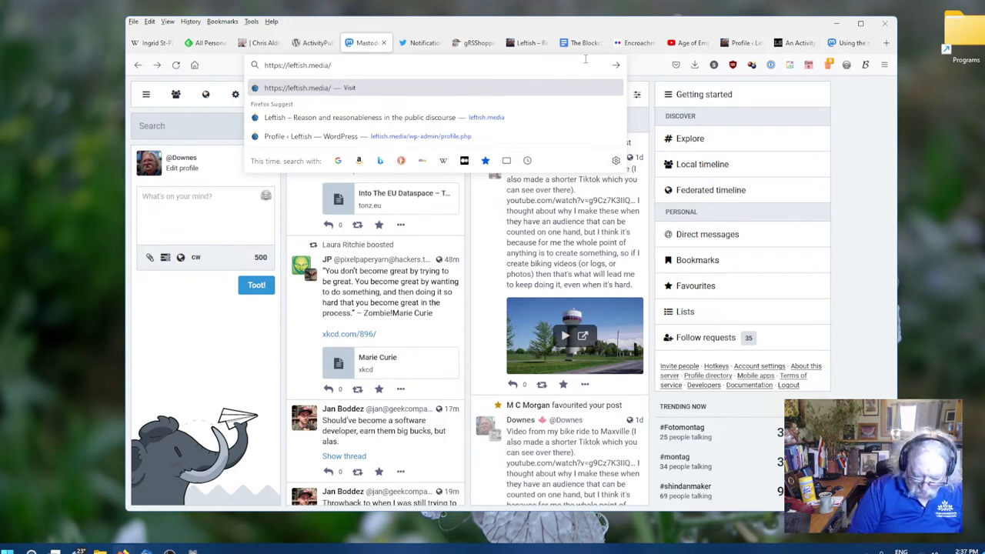
key("Return")
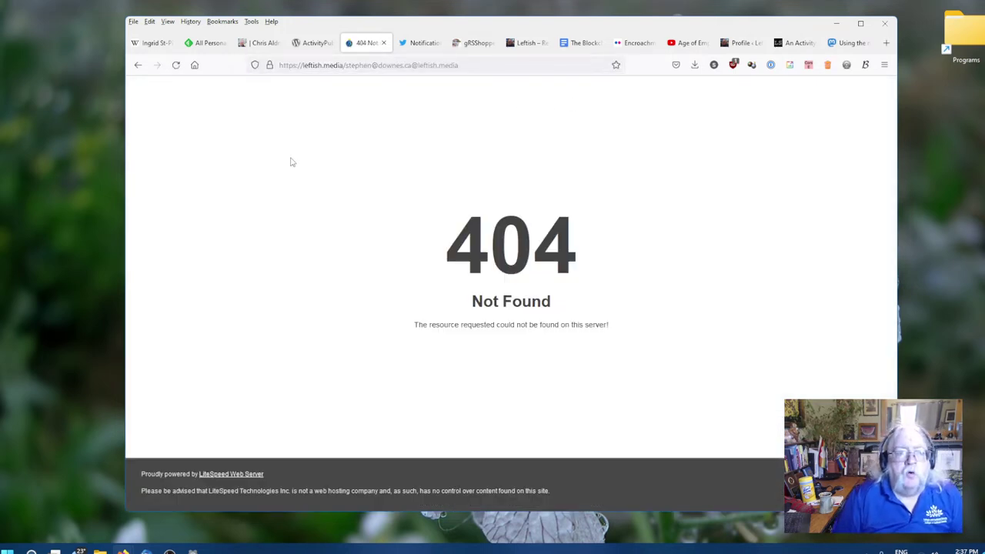
left_click(138, 65)
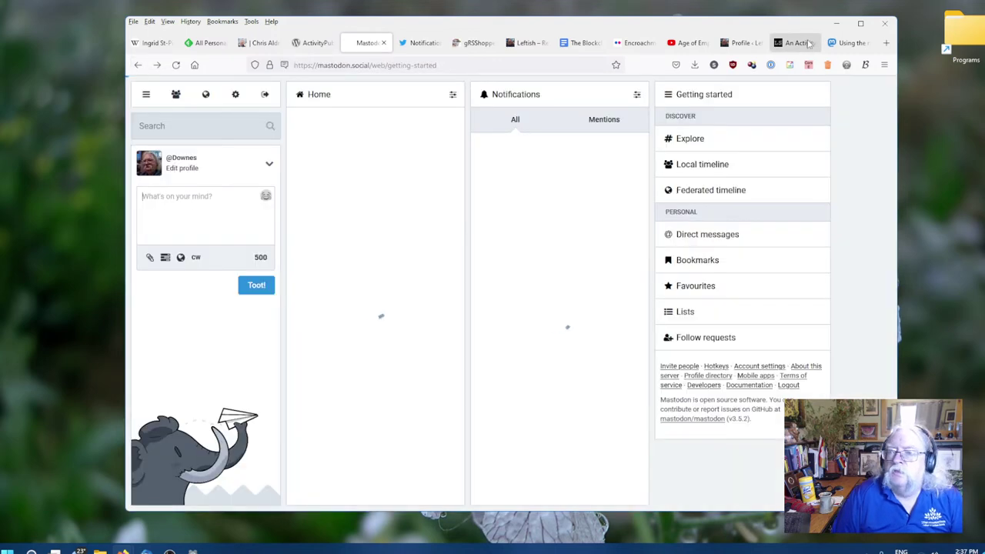
Step: Select the Leftish blog's suggested Fediverse handle on its WordPress profile page, then return to Mastodon
left_click(788, 45)
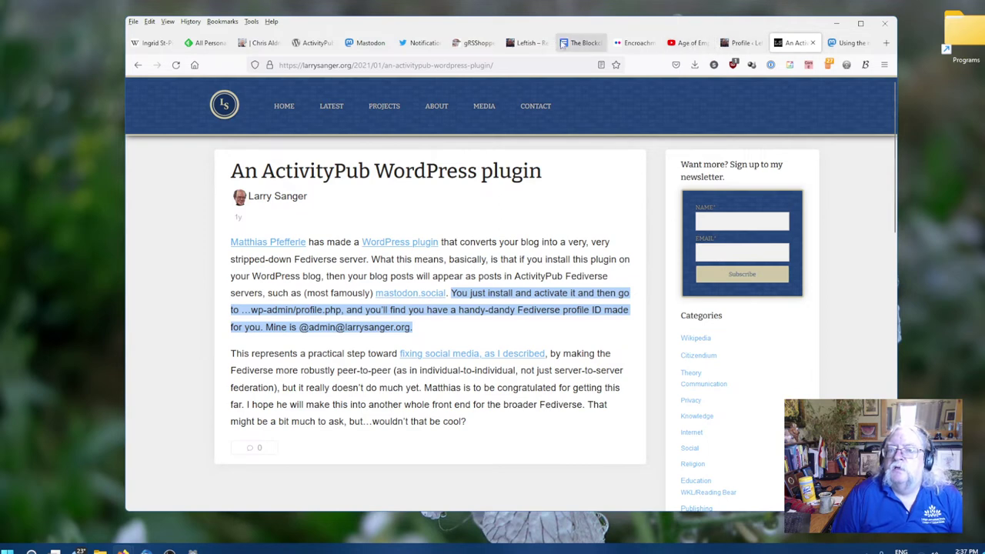
left_click(526, 42)
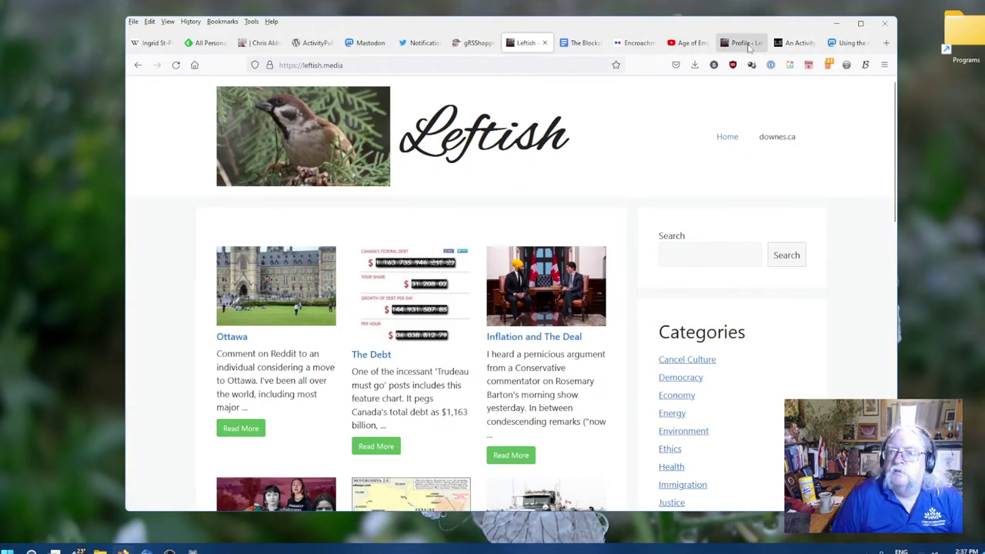
left_click(743, 44)
left_click(548, 351)
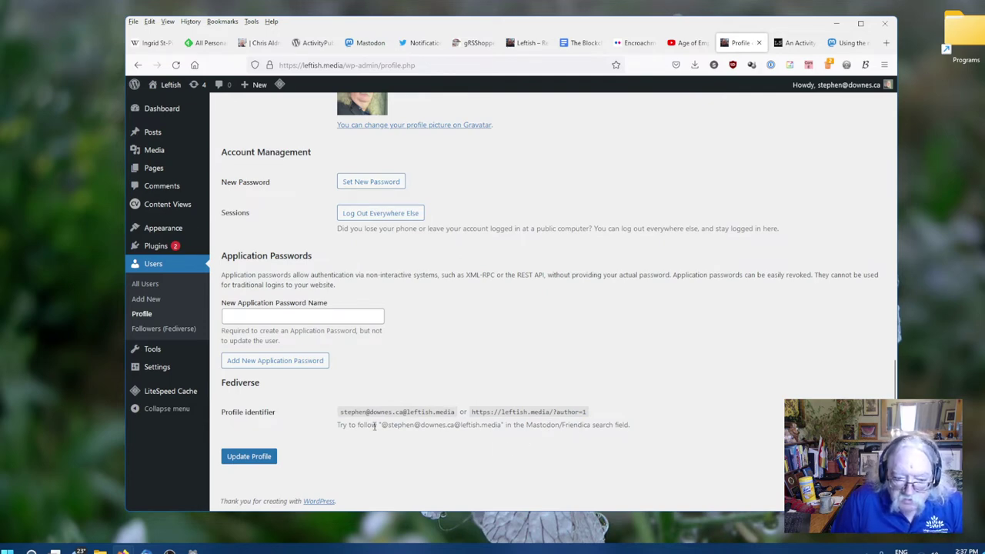
left_click_drag(381, 424, 501, 435)
key("ctrl+c")
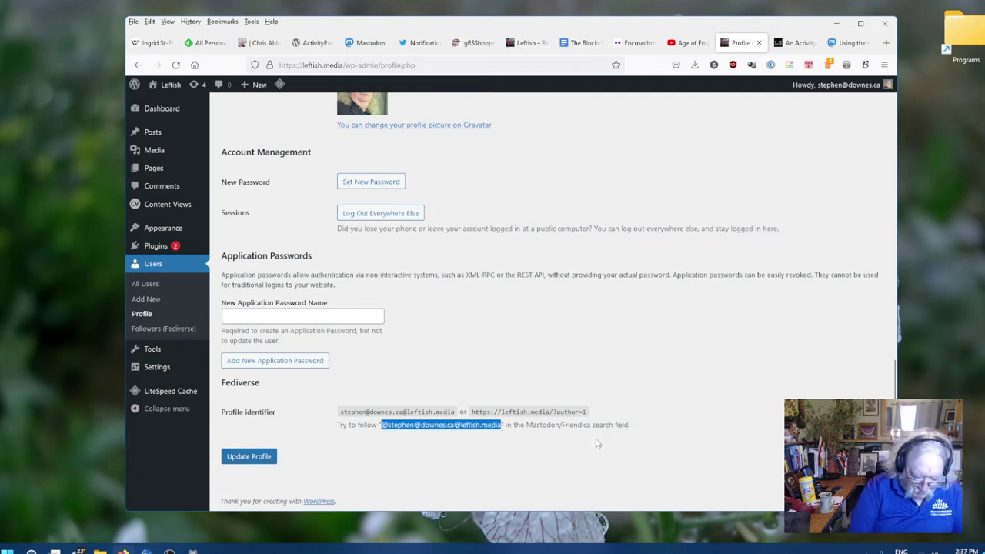
left_click(847, 43)
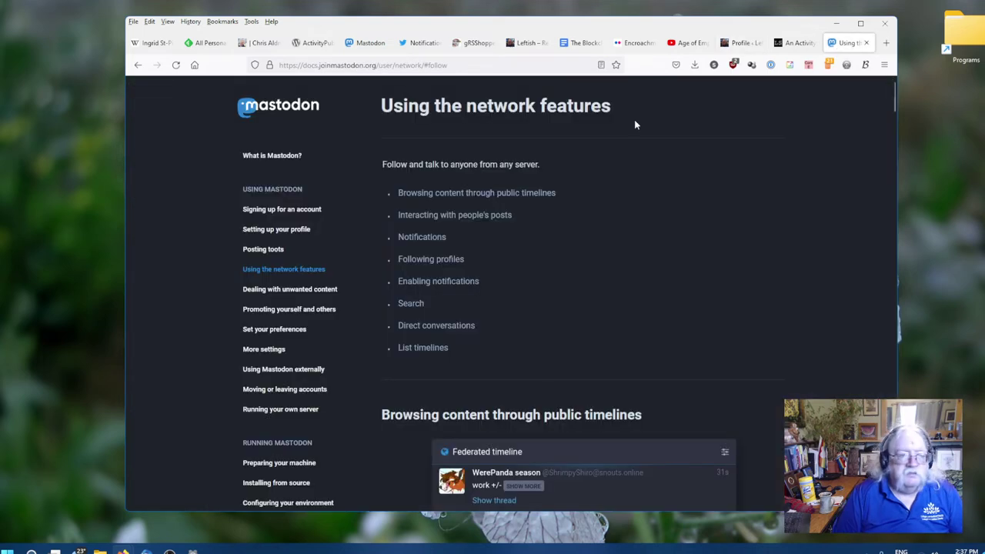
left_click(371, 44)
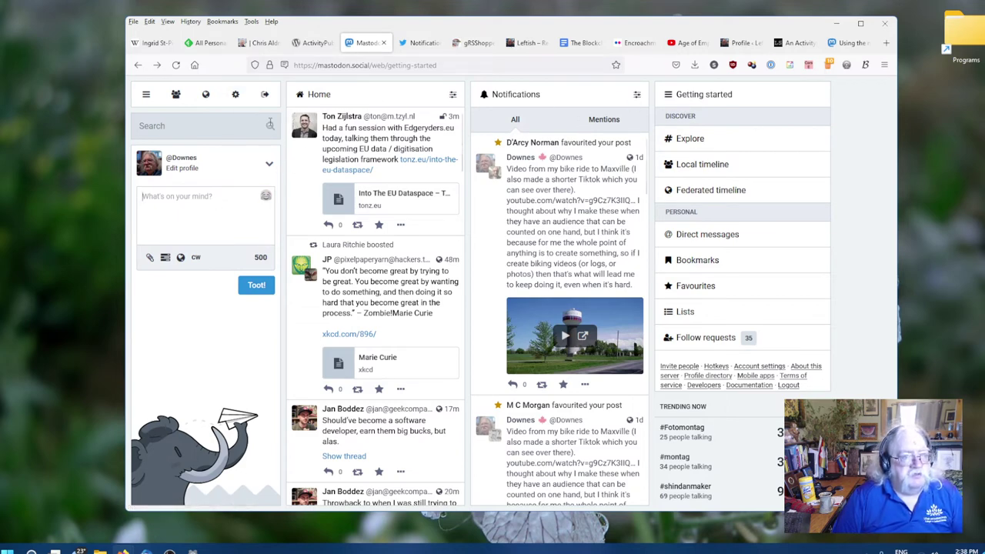
Step: Search Mastodon for the pasted Leftish Fediverse handle, which returns 0 results
left_click(199, 123)
key("ctrl+v")
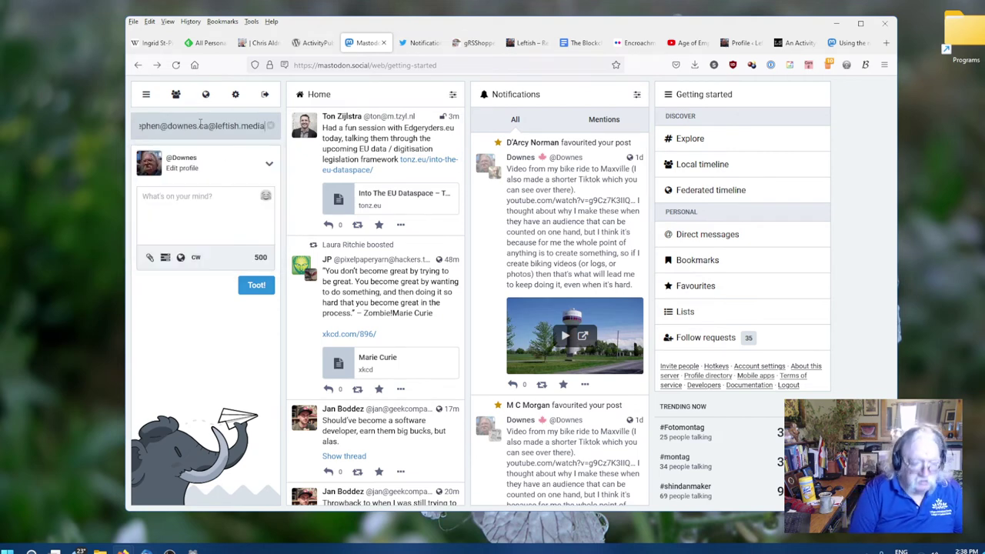
key("Return")
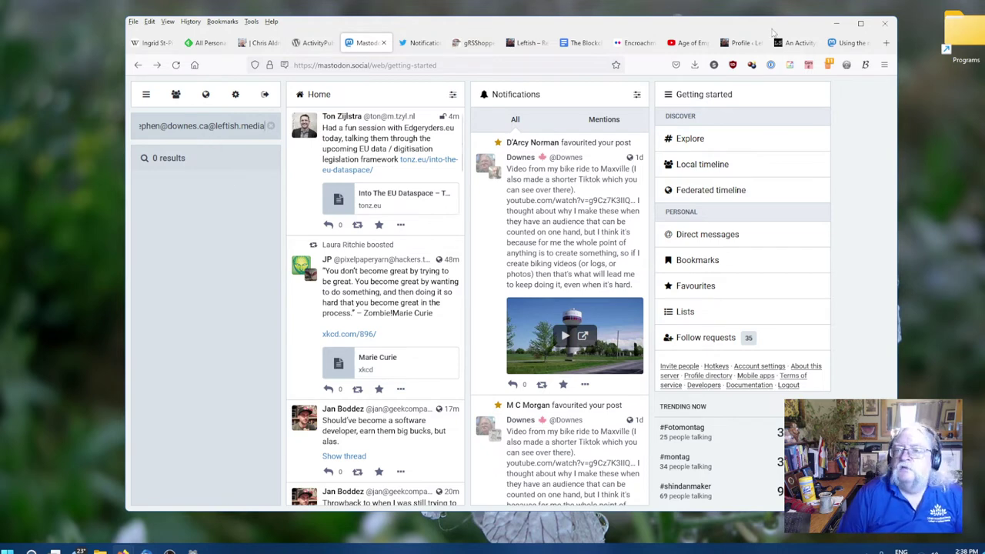
Step: Go back to the public Leftish home page by way of the ActivityPub plugin post
left_click(797, 42)
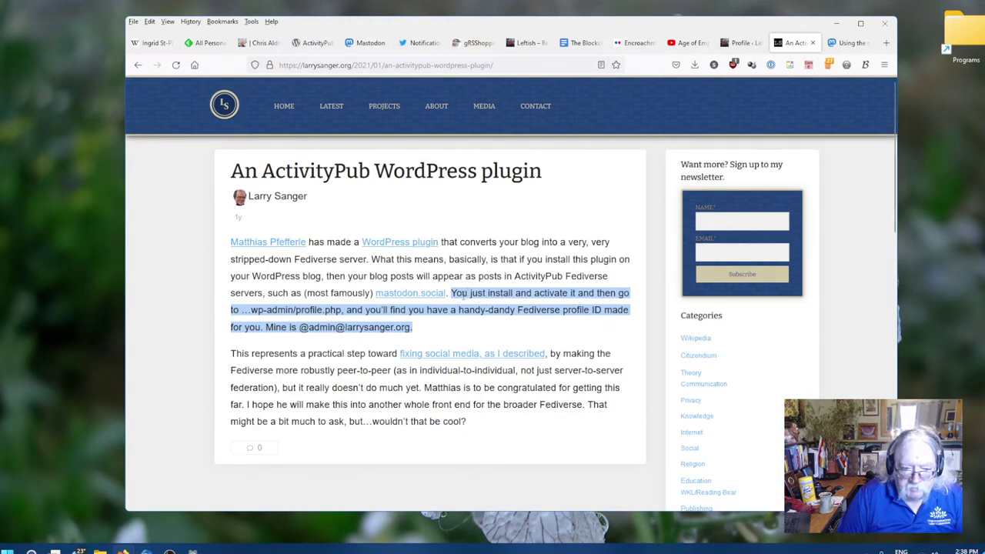
left_click(318, 371)
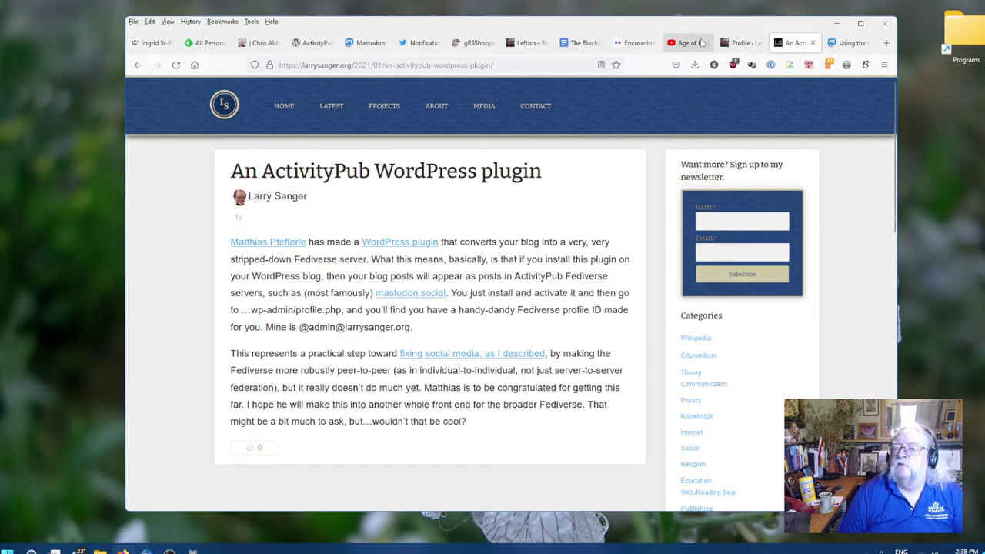
left_click(518, 44)
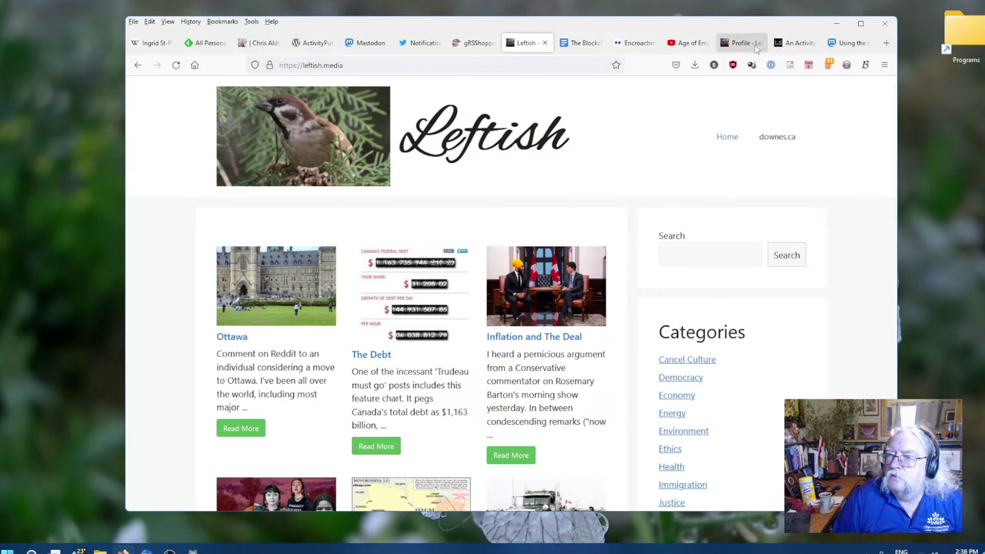
Step: Copy the full suggested Fediverse handle from the profile page's 'Try to follow' section
left_click(740, 43)
left_click(528, 307)
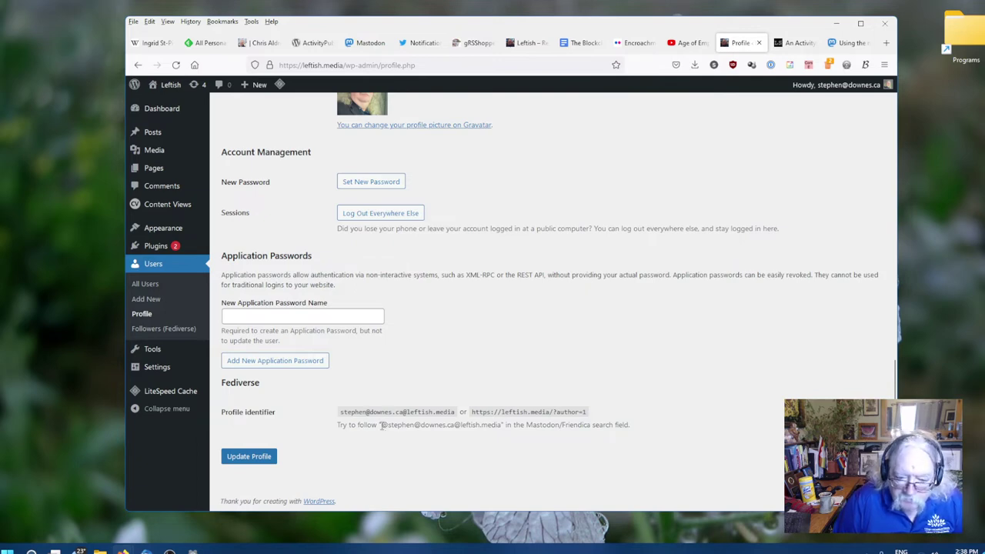
left_click_drag(381, 425, 505, 434)
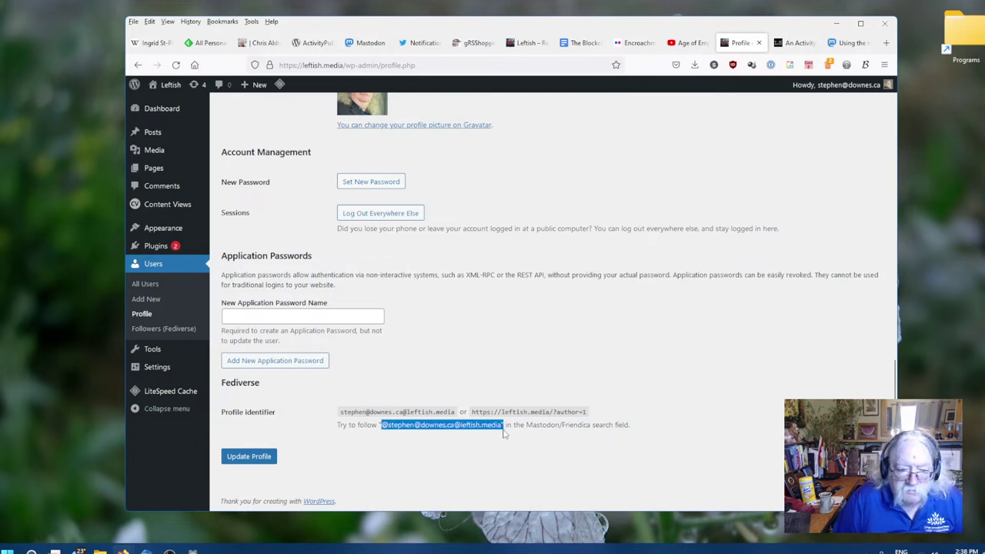
left_click(449, 341)
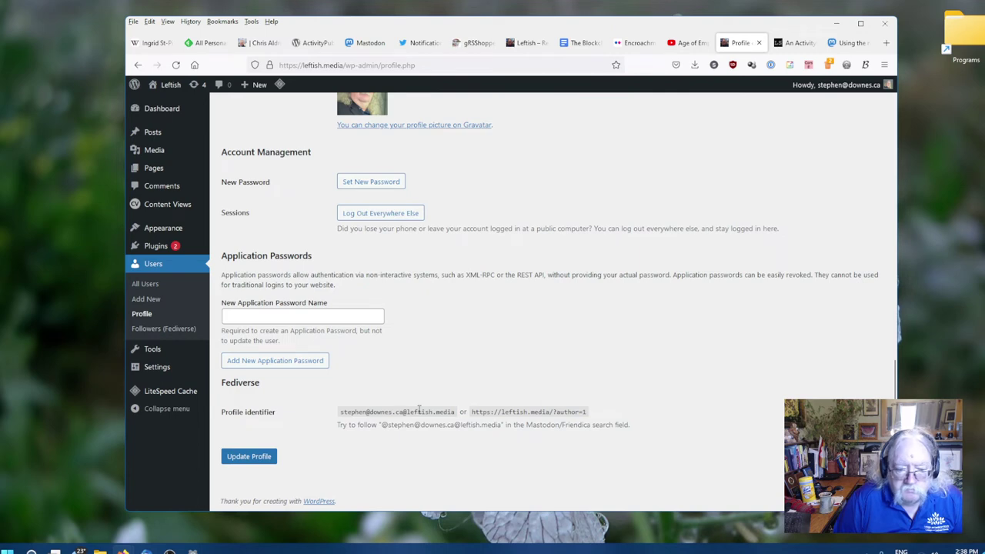
left_click_drag(381, 428, 505, 434)
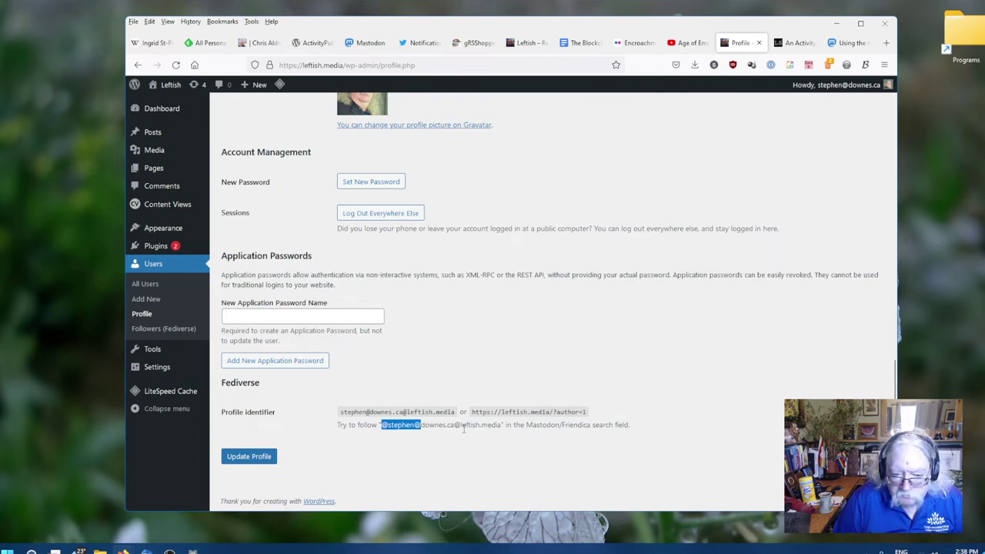
right_click(492, 429)
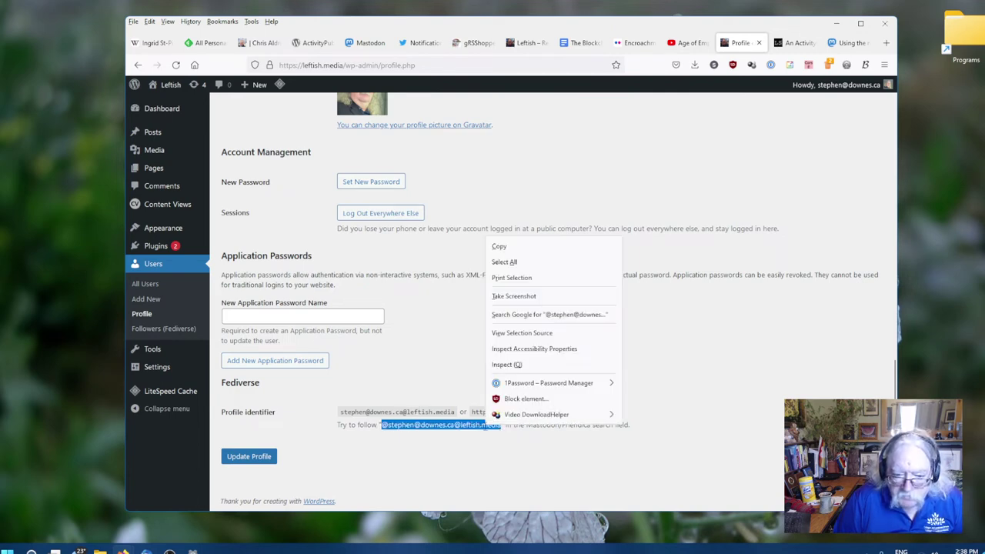
left_click(500, 247)
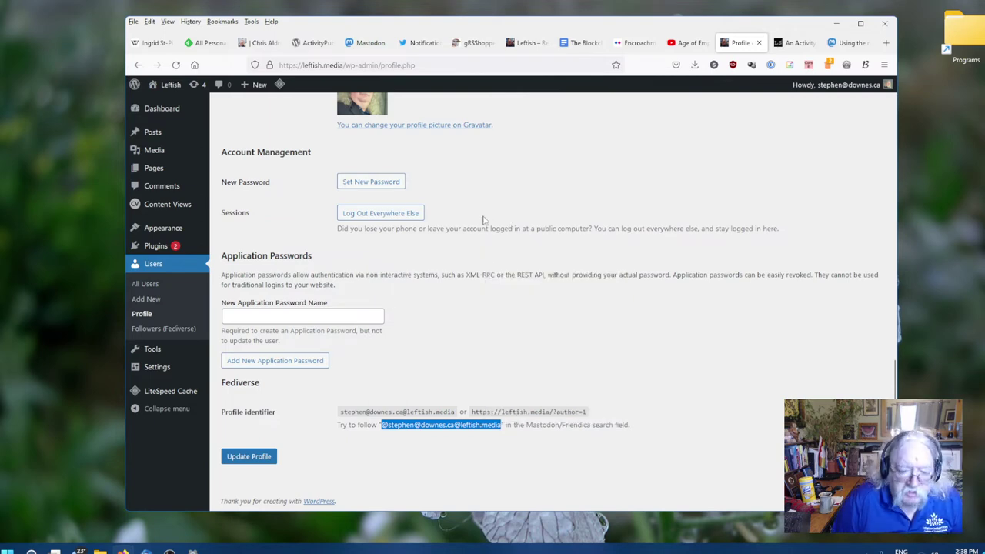
Step: Recheck the Leftish handle in Mastodon's search box (still 0 results), then return to the WordPress profile
left_click(848, 43)
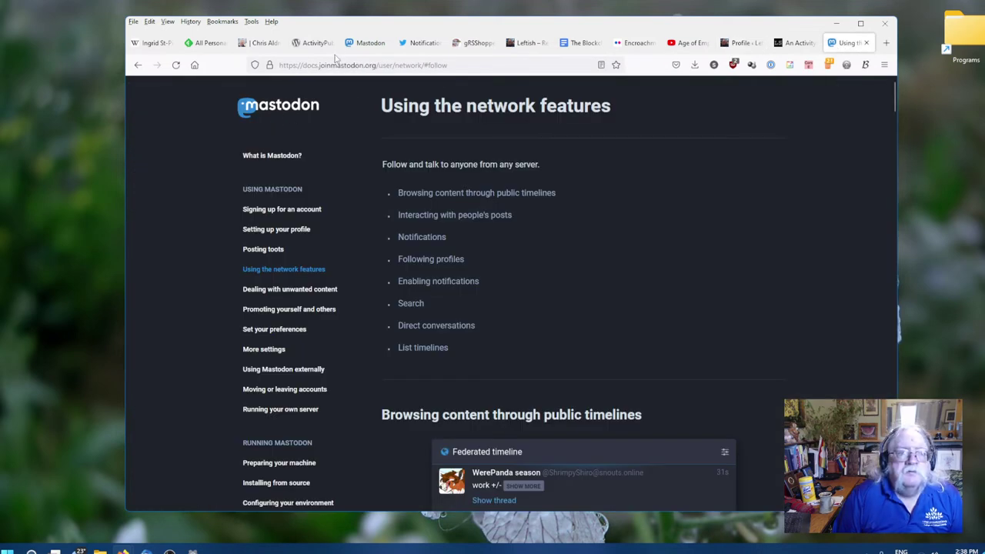
left_click(366, 42)
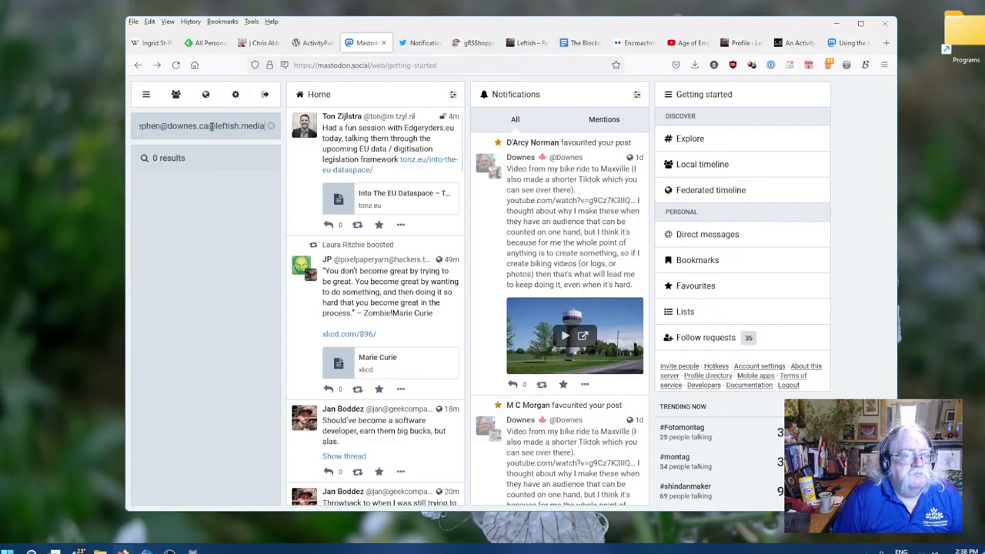
left_click_drag(210, 125, 66, 124)
left_click(201, 125)
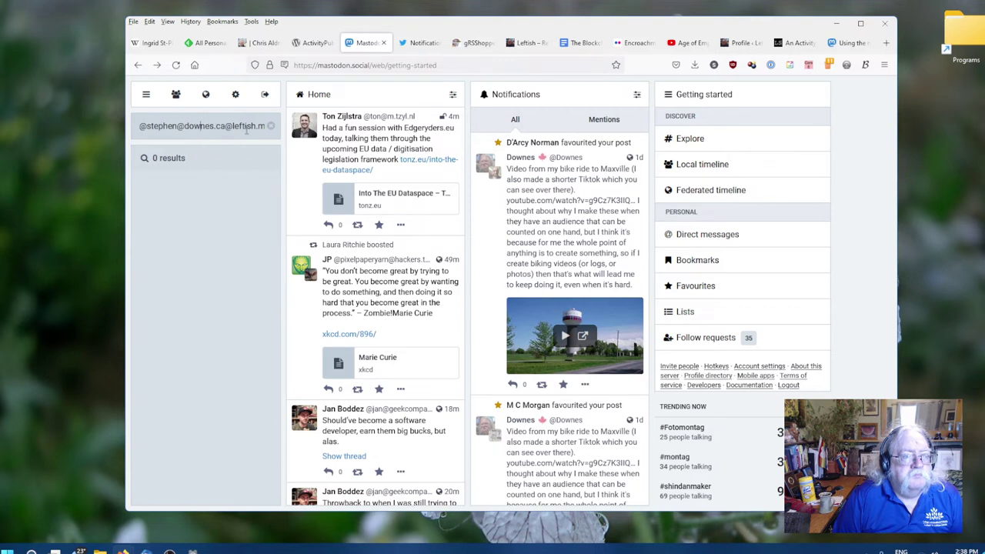
right_click(232, 130)
left_click(187, 129)
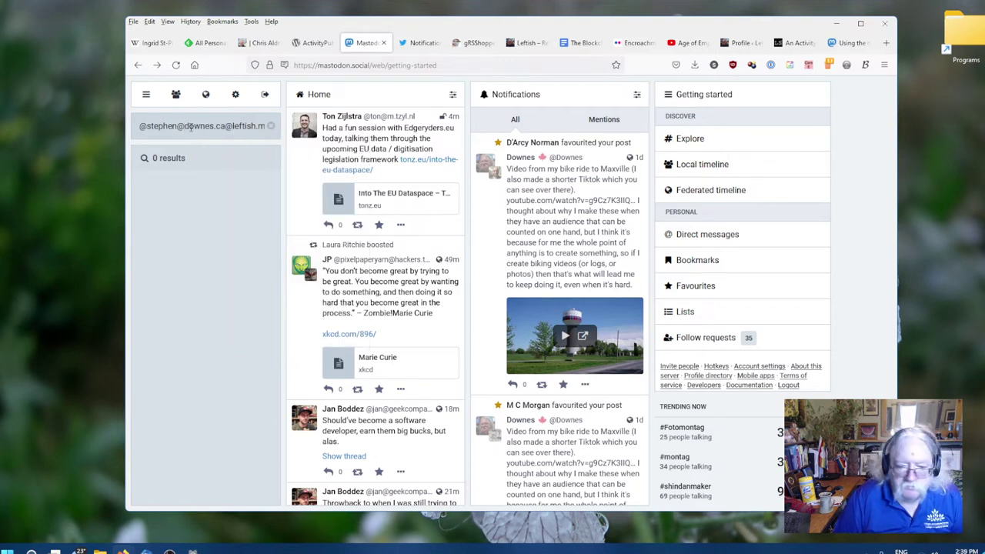
left_click(214, 274)
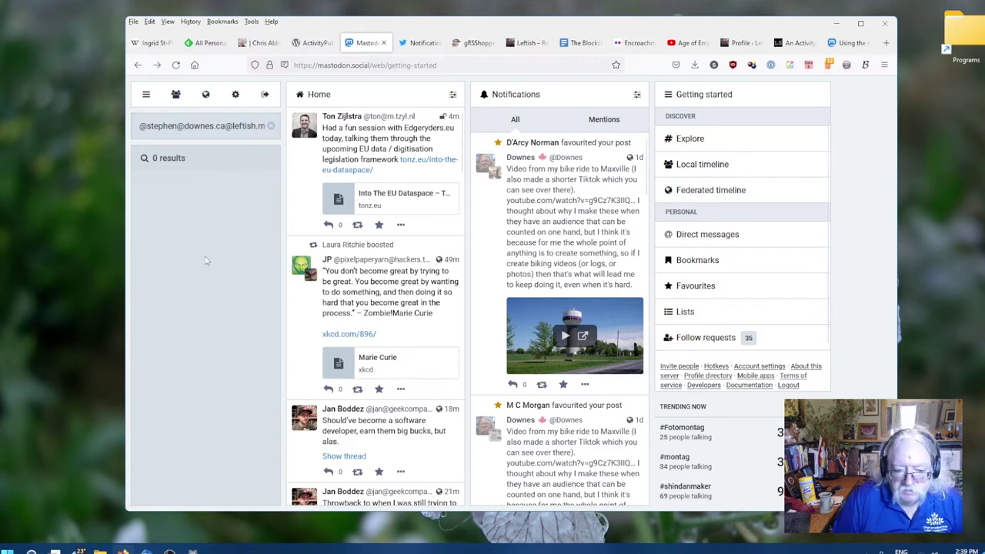
left_click(847, 42)
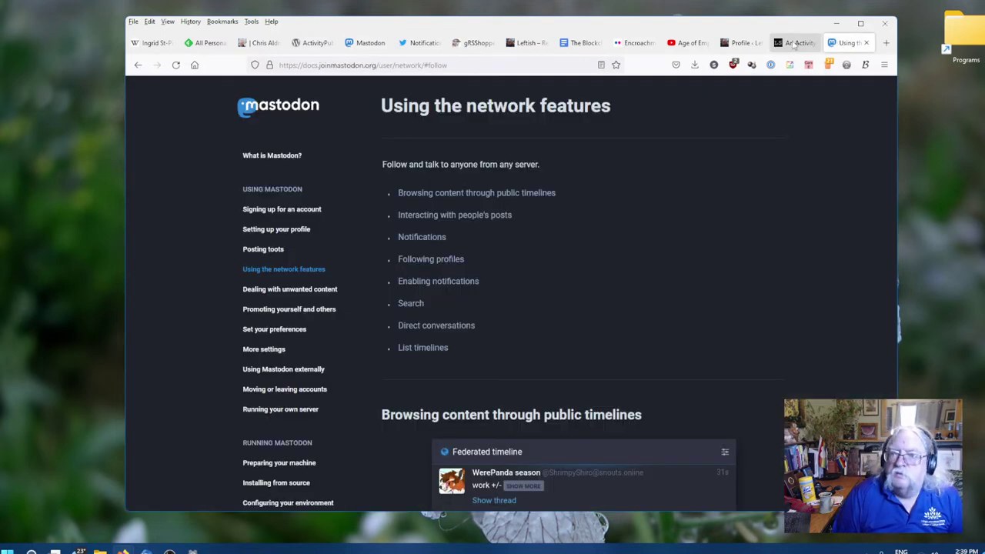
left_click(737, 45)
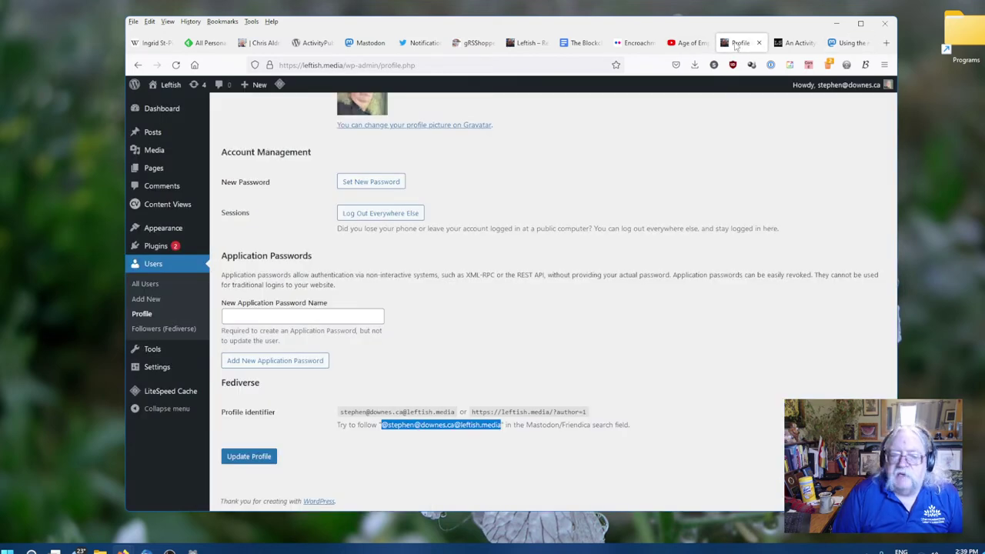
Step: View the Fediverse followers list (0 followers), glance at All Users, then reopen Followers
left_click(148, 333)
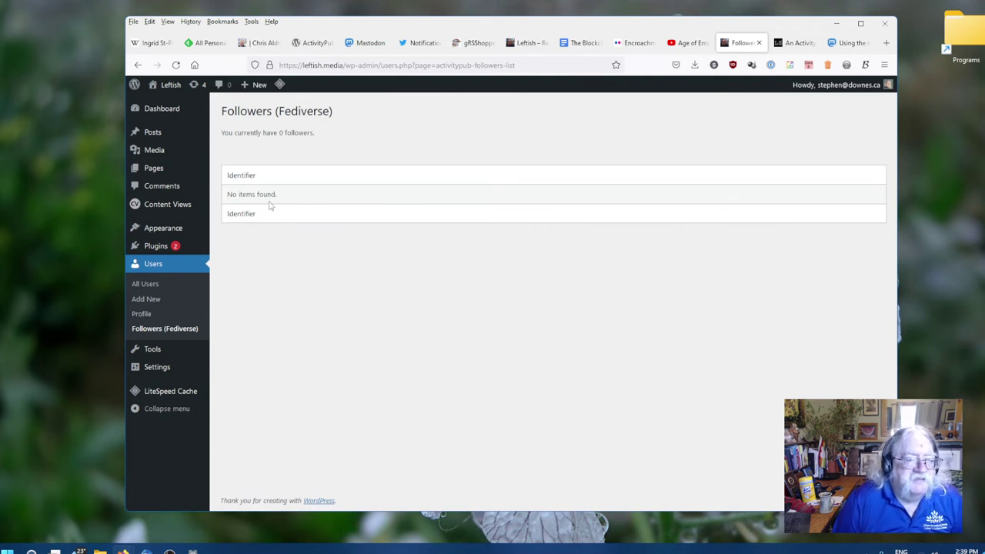
left_click(142, 284)
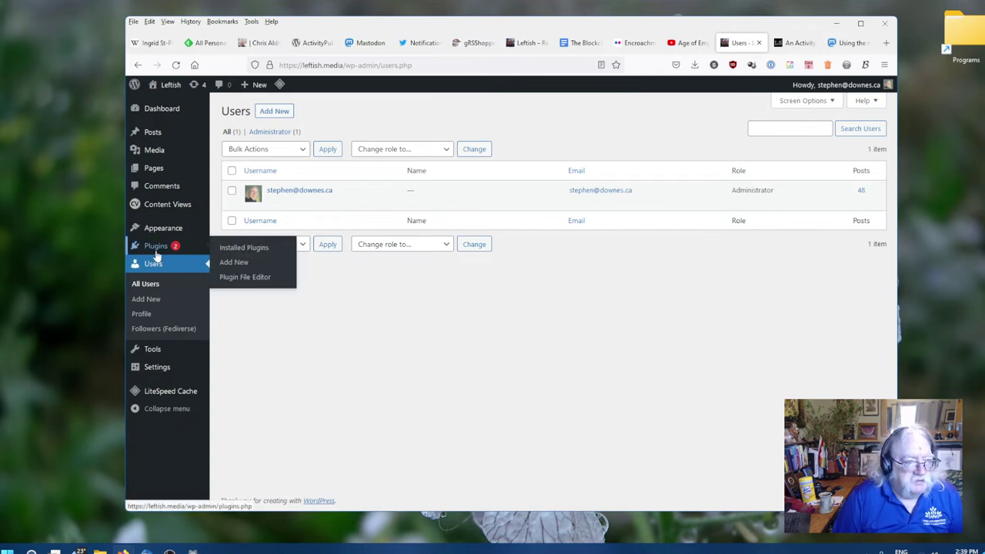
left_click(144, 329)
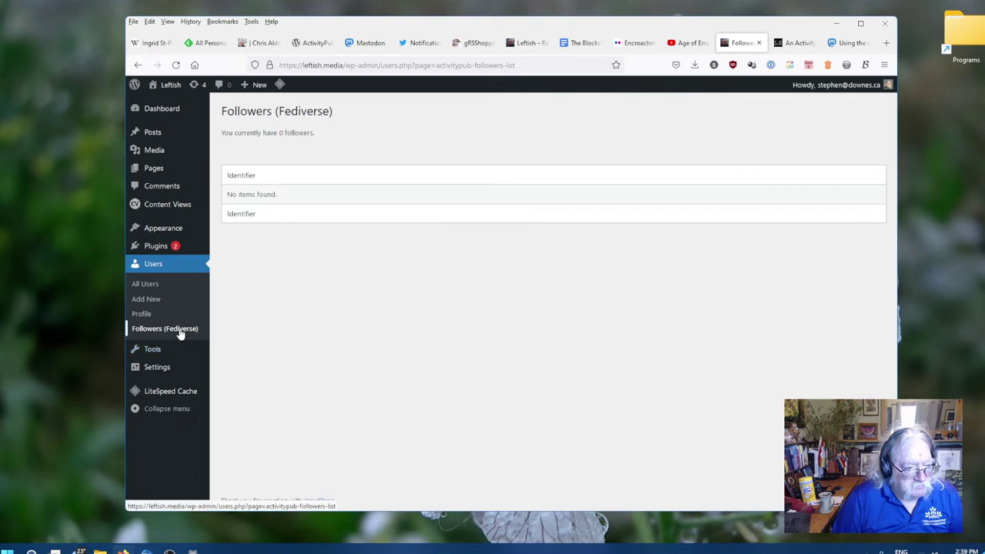
mouse_move(153, 349)
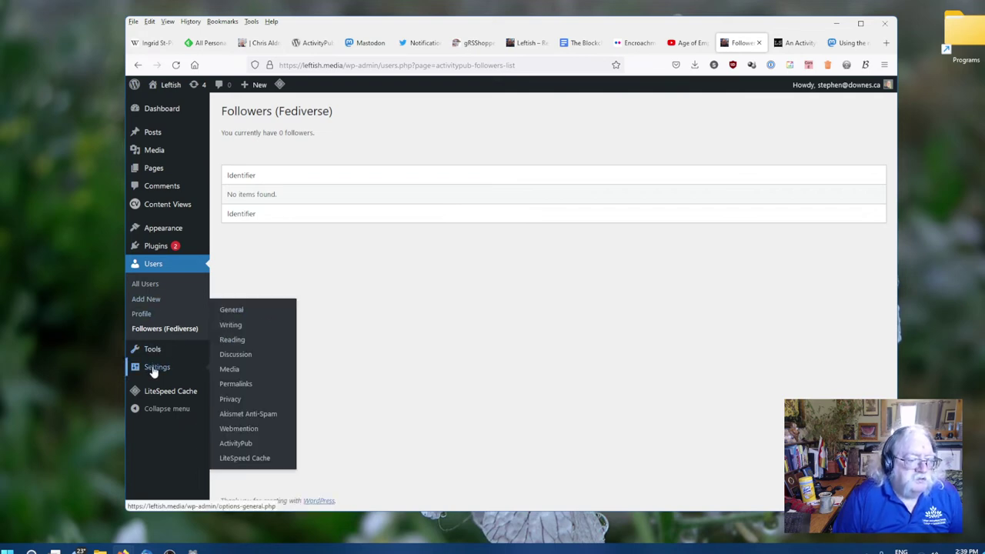
Step: Scroll through the site's General Settings page
left_click(155, 367)
scroll(157, 358, "down", 3)
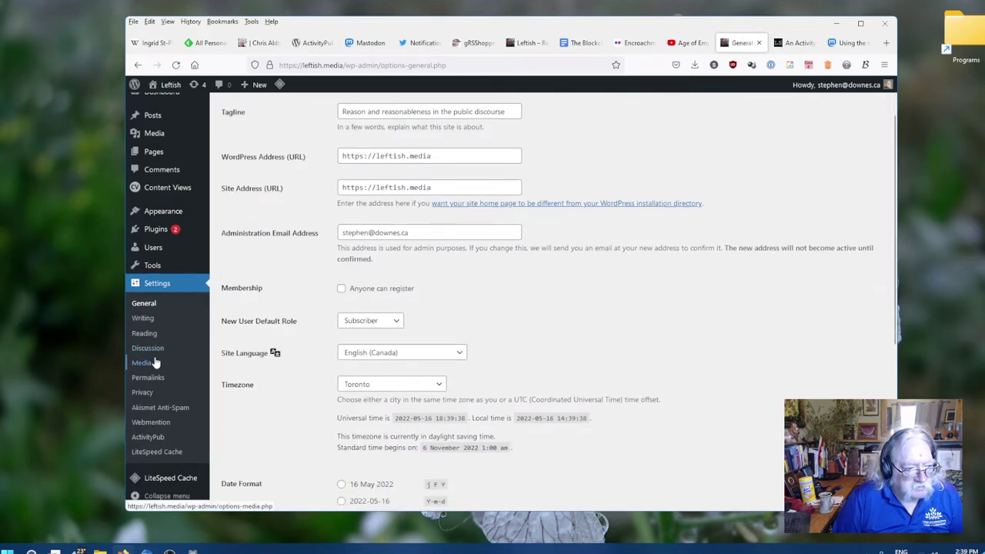
scroll(321, 334, "up", 3)
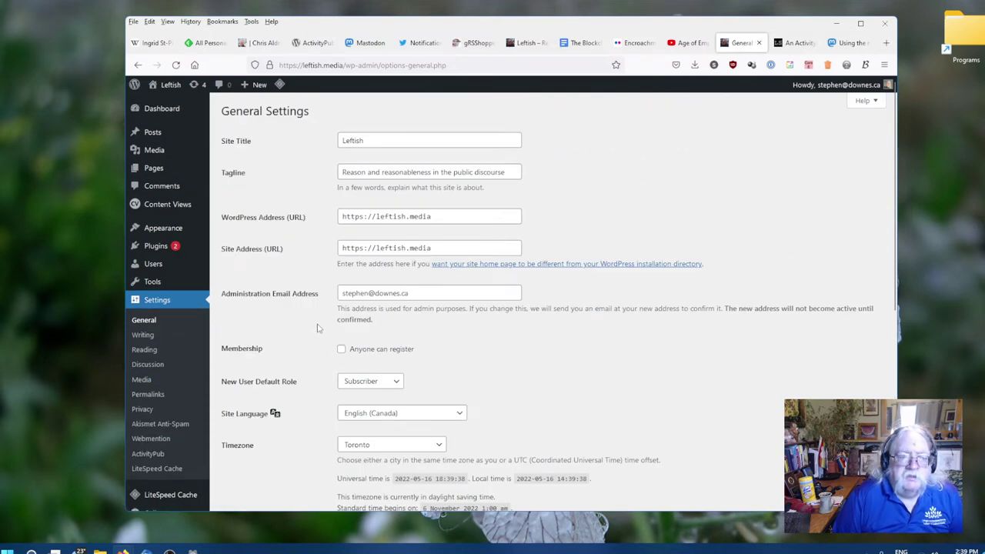
scroll(323, 331, "down", 3)
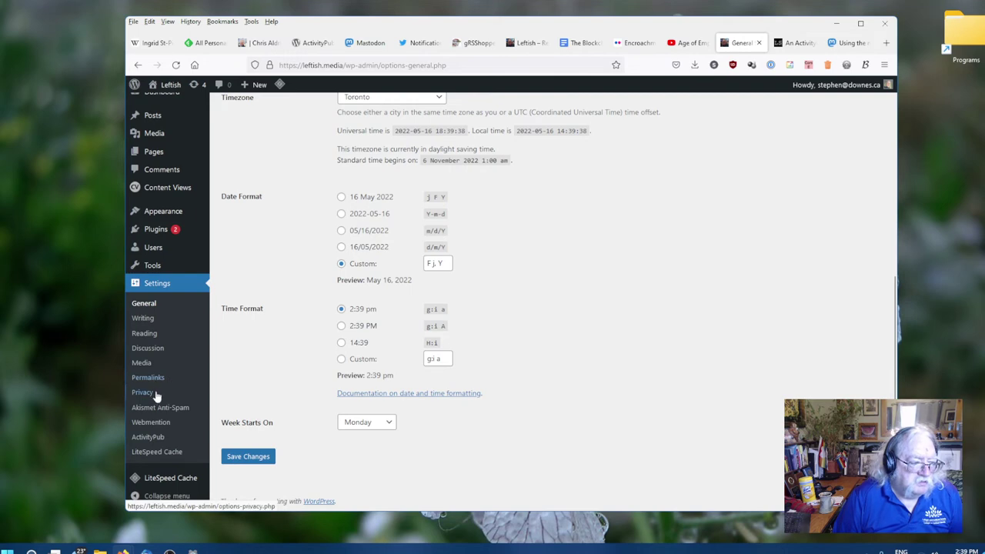
Step: Read through the ActivityPub settings, including full-content Notes for Posts and Pages
left_click(151, 438)
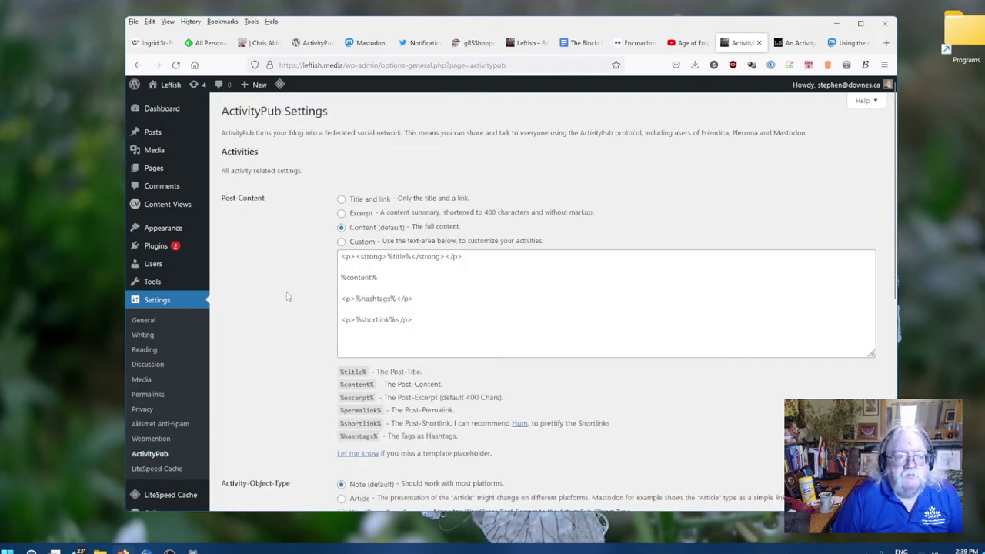
scroll(285, 296, "down", 5)
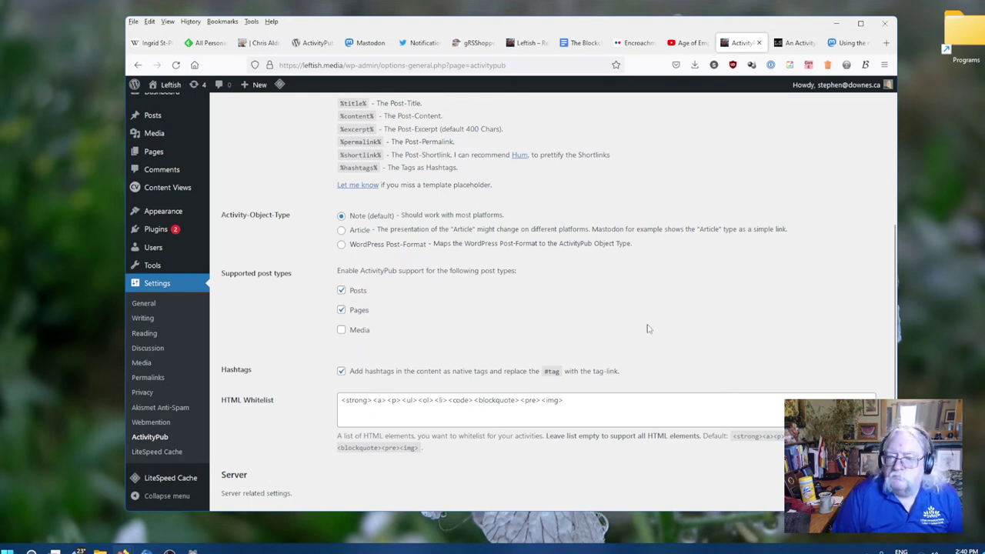
scroll(646, 329, "down", 3)
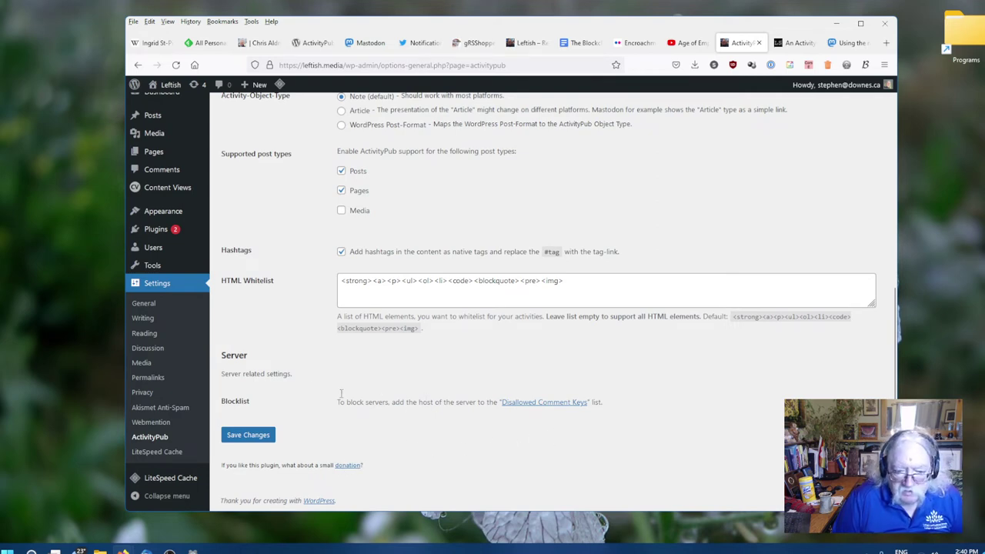
scroll(296, 368, "up", 3)
scroll(298, 365, "up", 2)
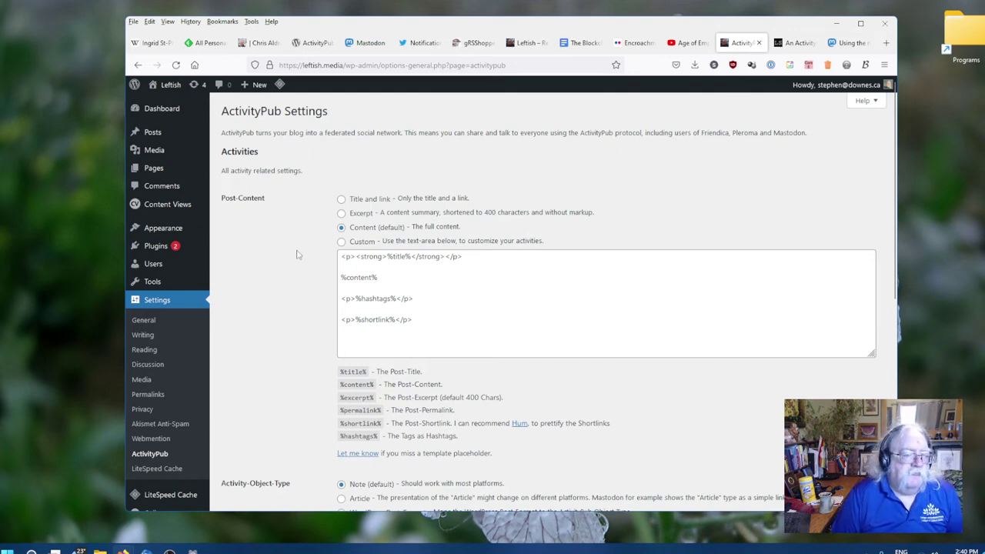
scroll(266, 259, "down", 5)
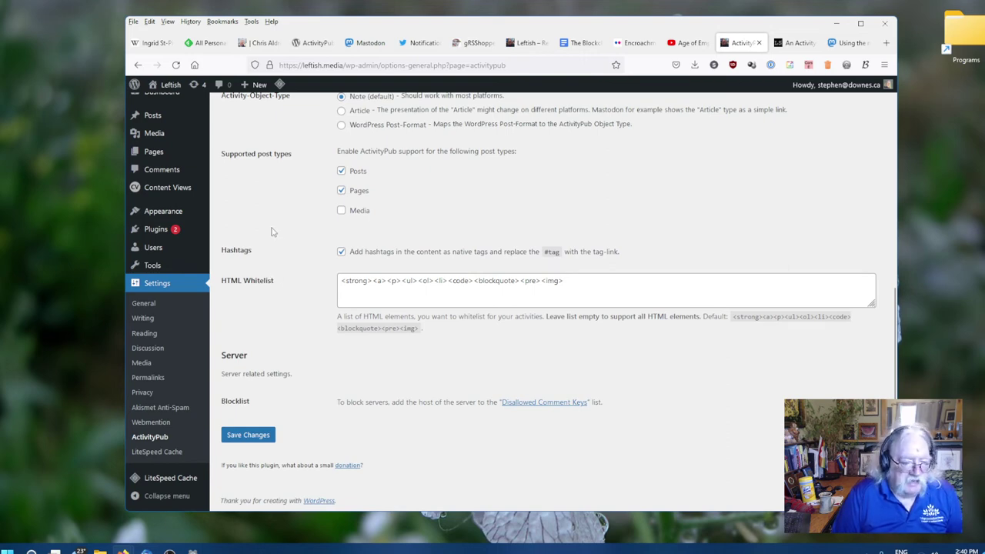
scroll(585, 269, "up", 5)
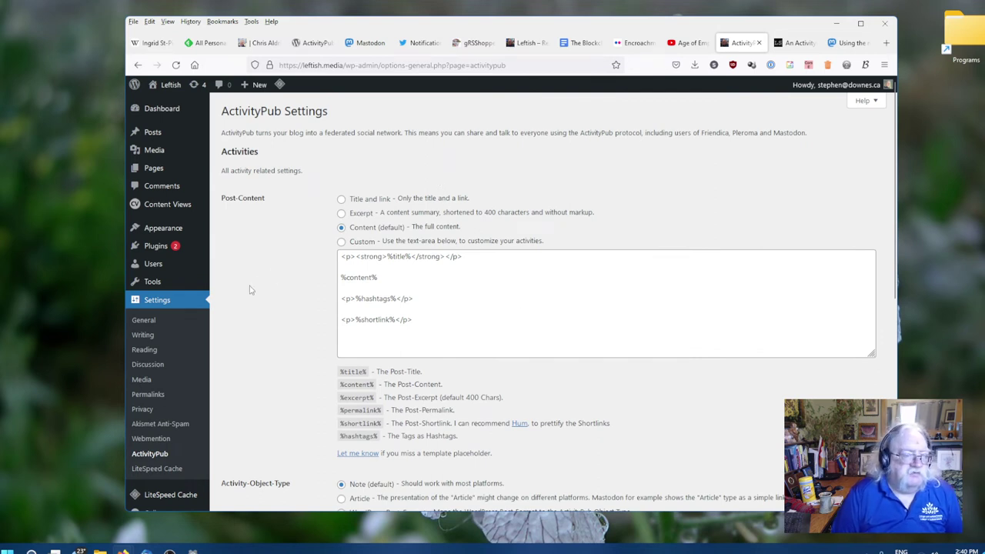
mouse_move(153, 264)
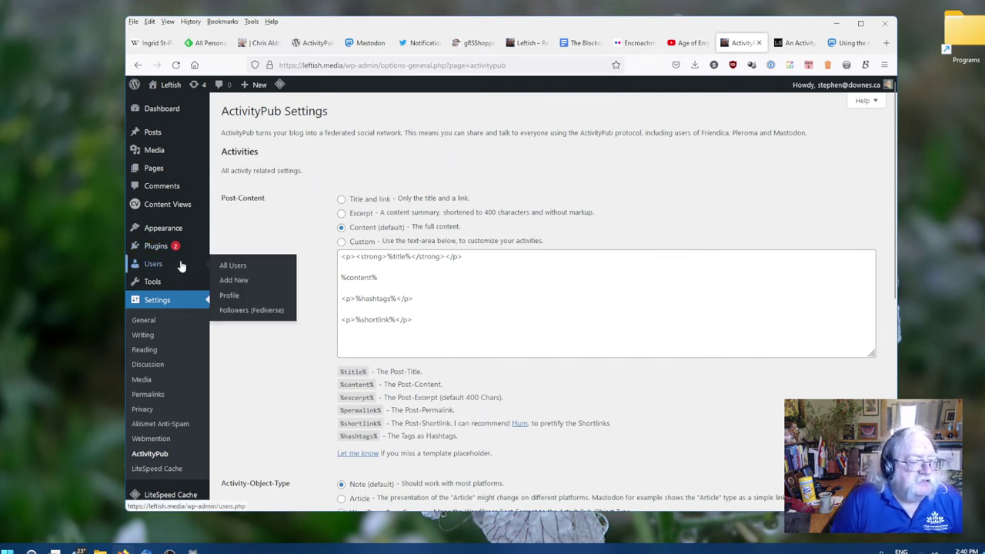
Step: Review the installed plugins and read NodeInfo(2)'s details and installation instructions
left_click(157, 247)
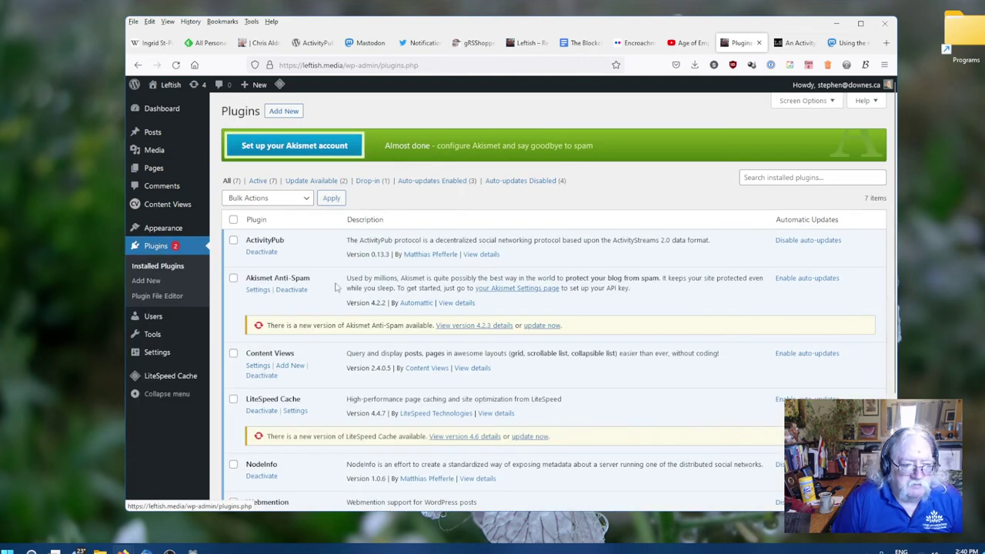
scroll(285, 323, "down", 3)
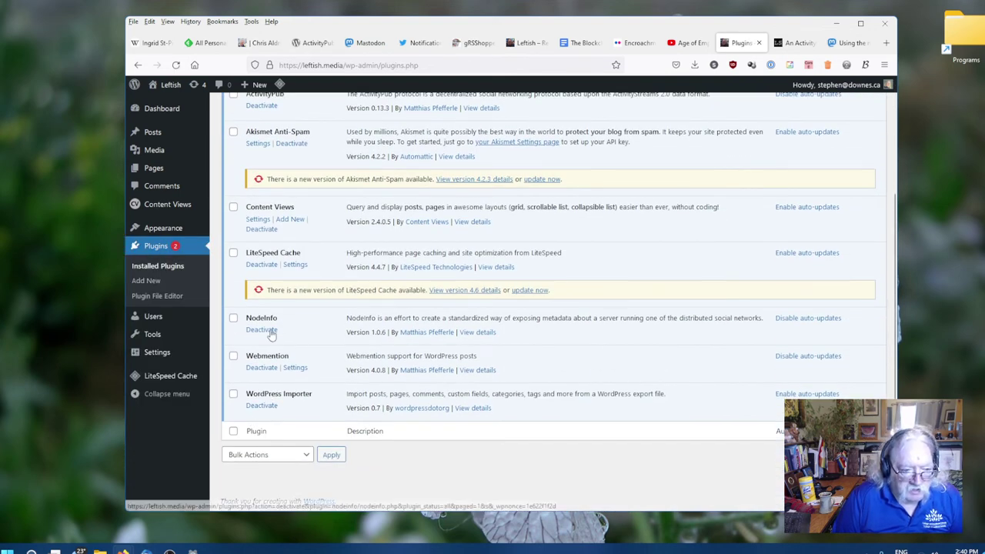
left_click(477, 333)
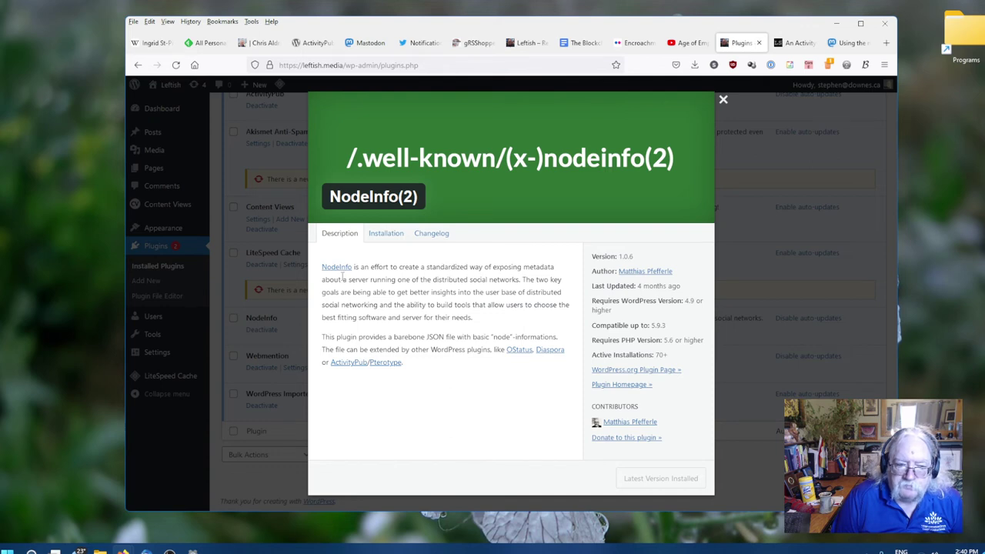
left_click(387, 234)
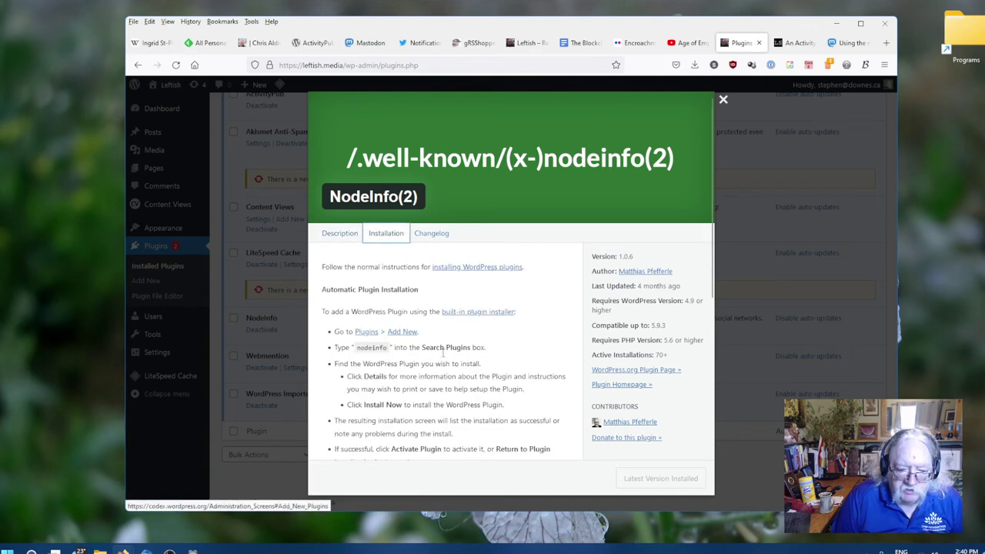
scroll(442, 352, "down", 5)
scroll(485, 350, "down", 1)
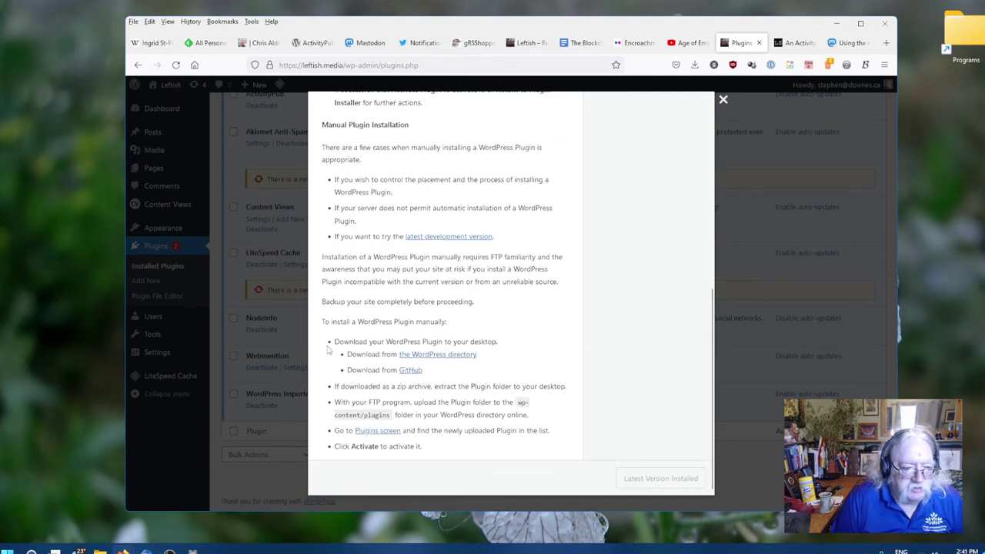
left_click(724, 102)
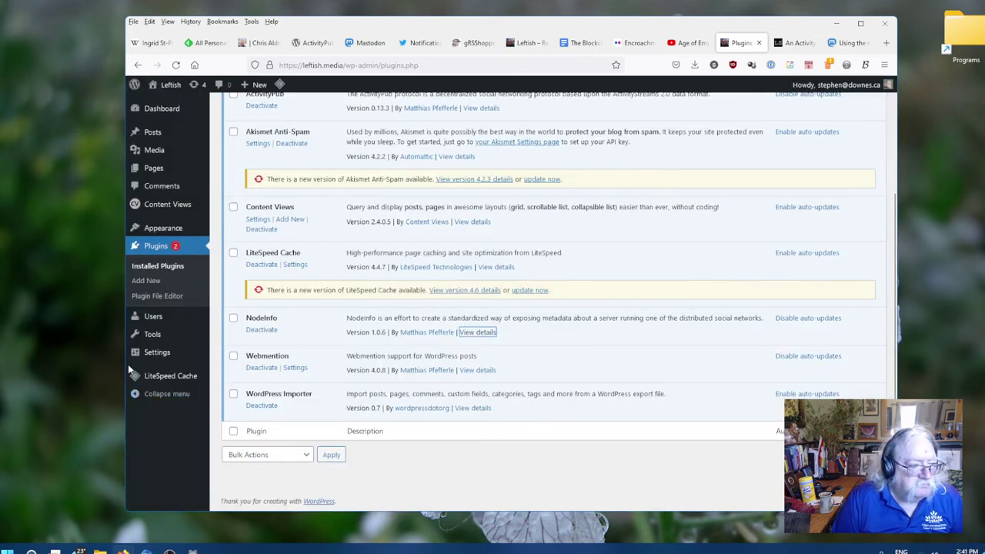
Step: Scroll through the General Settings page again
left_click(157, 352)
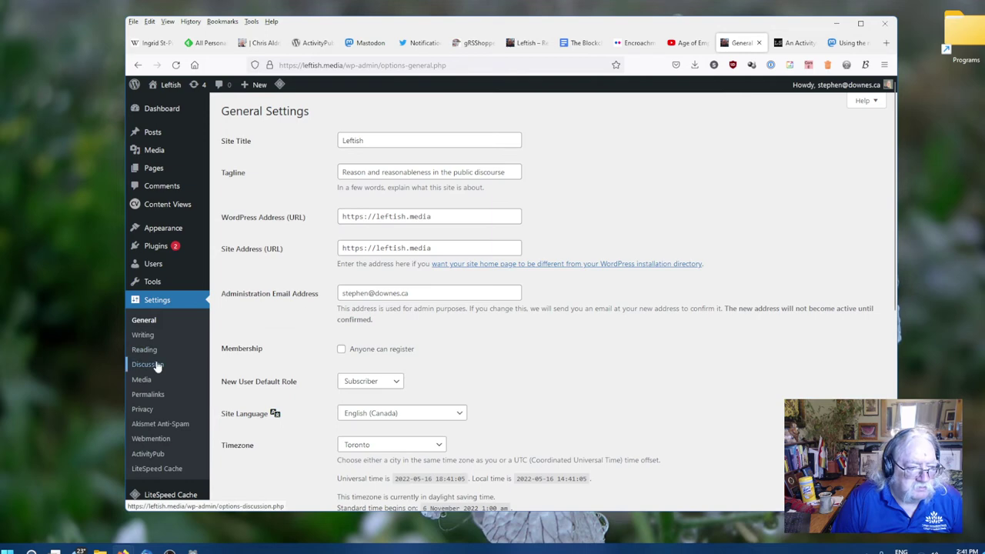
scroll(158, 385, "down", 3)
scroll(163, 415, "down", 3)
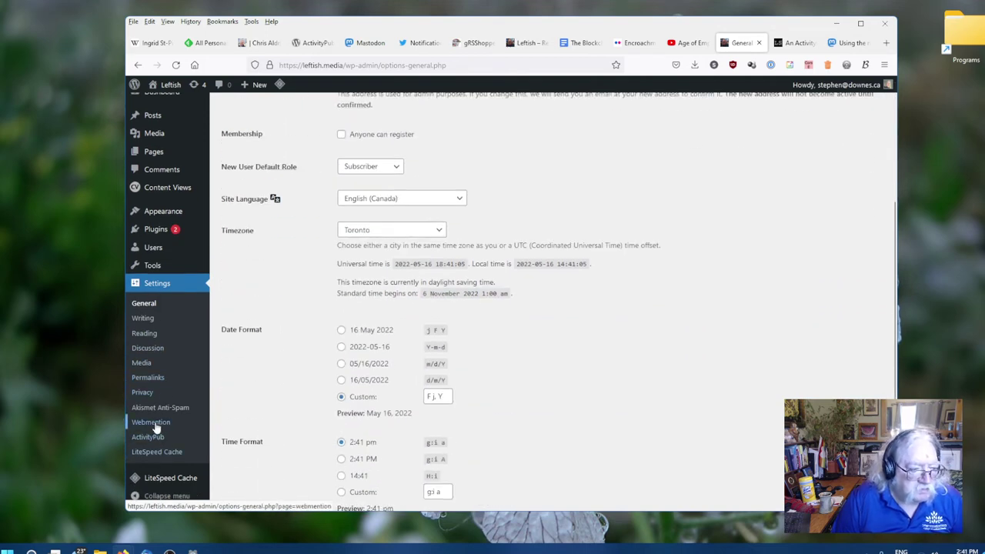
scroll(150, 431, "down", 3)
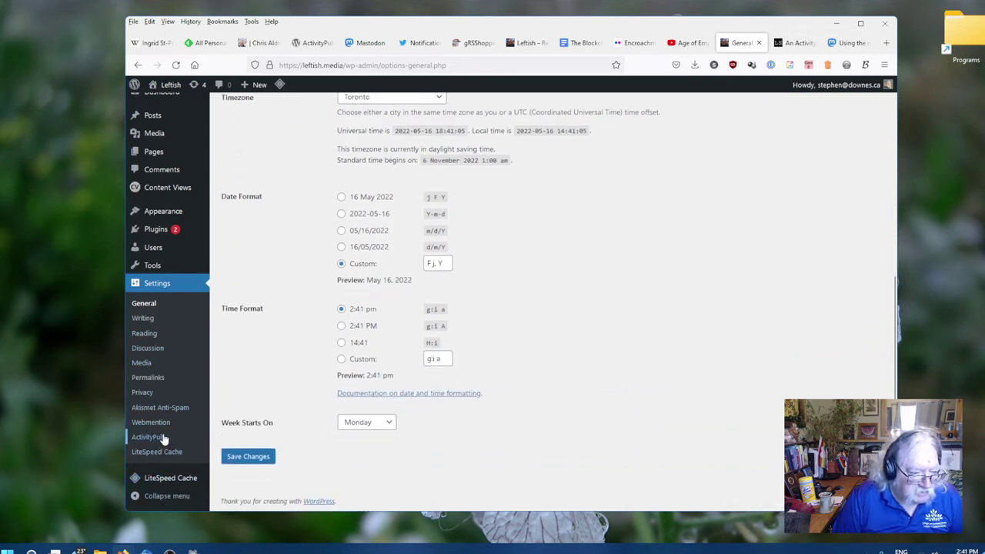
Step: Review the ActivityPub settings once more, then return to Mastodon's 0-result handle search
left_click(148, 437)
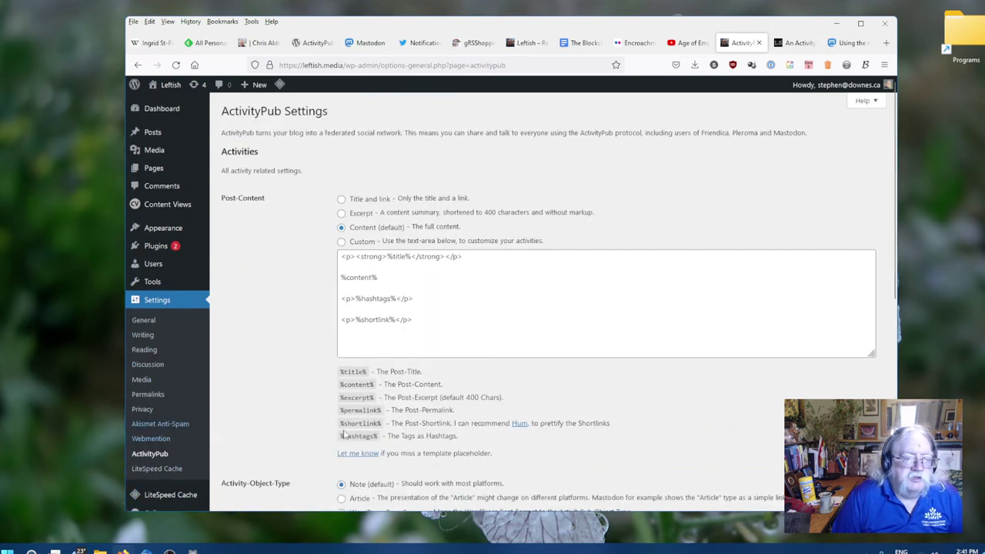
scroll(275, 346, "down", 2)
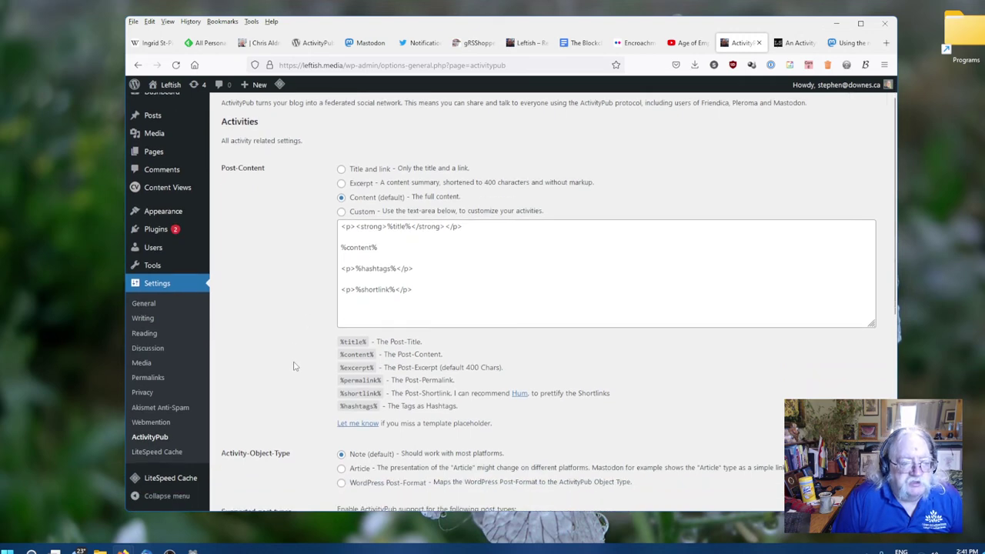
scroll(292, 362, "down", 1)
scroll(577, 369, "down", 2)
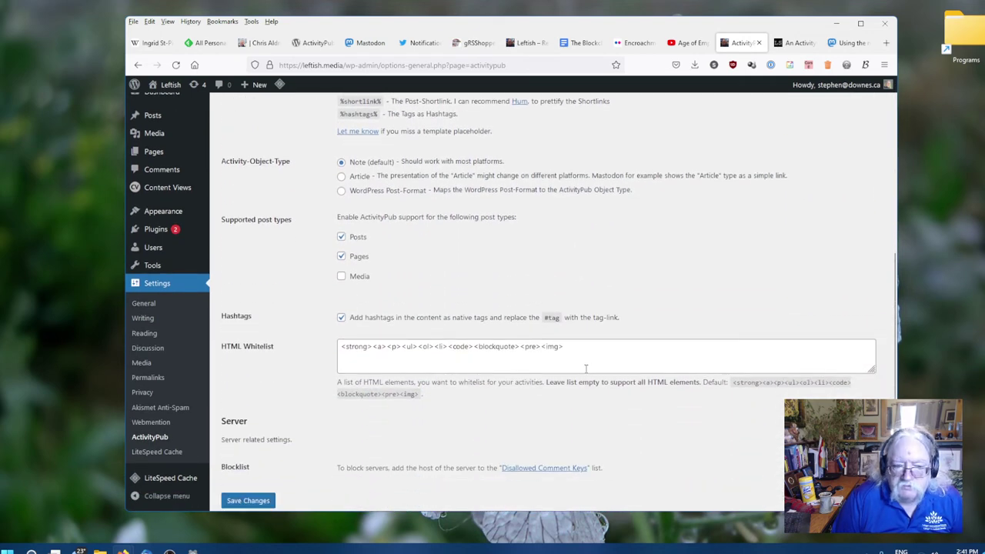
scroll(582, 369, "down", 1)
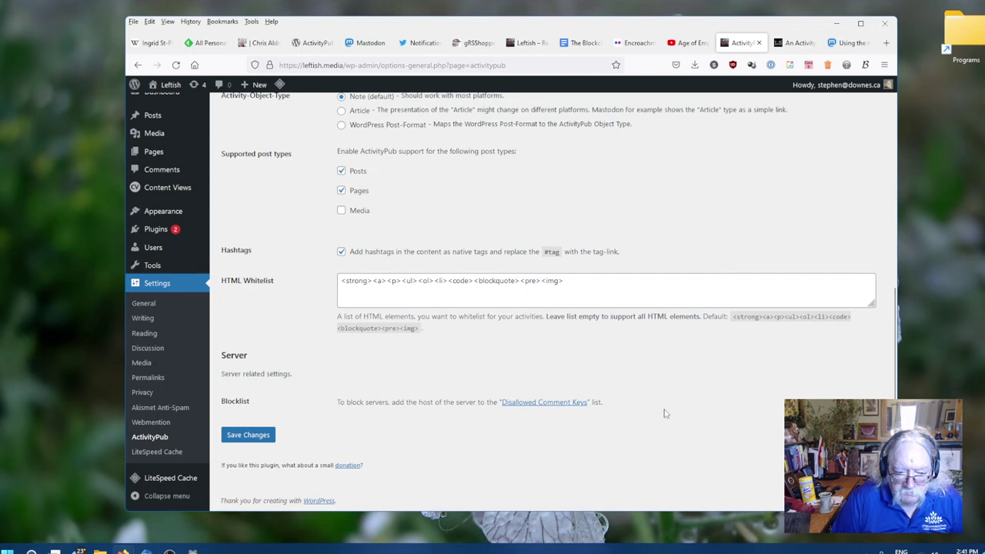
scroll(372, 378, "up", 5)
scroll(371, 378, "up", 3)
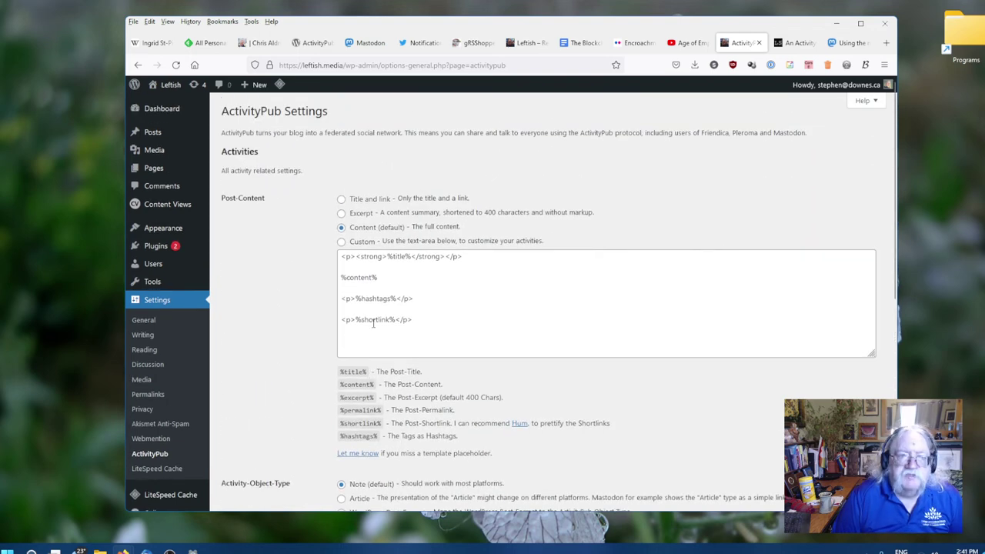
left_click(358, 44)
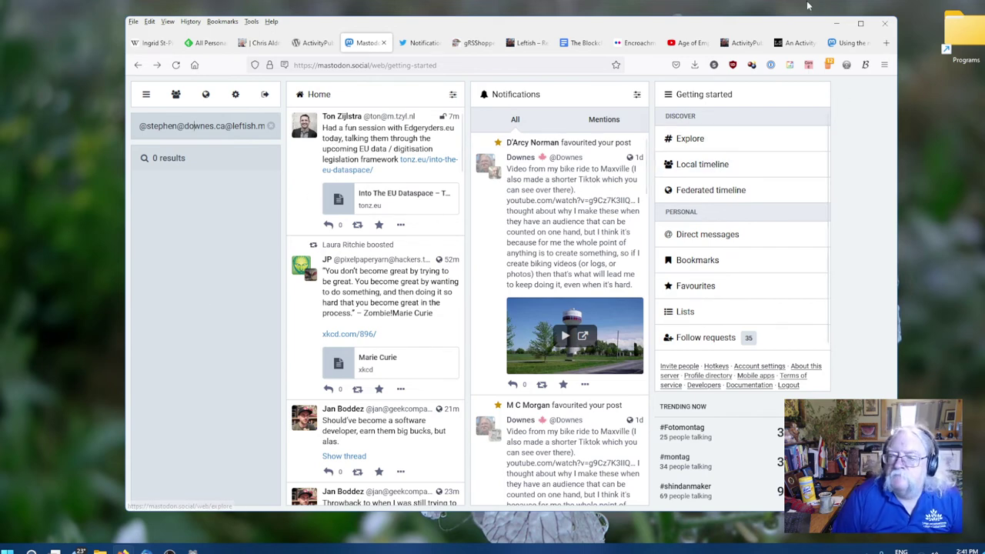
Step: Revisit the Mastodon network-features docs and Larry Sanger's ActivityPub plugin post, then return to ActivityPub settings
left_click(844, 43)
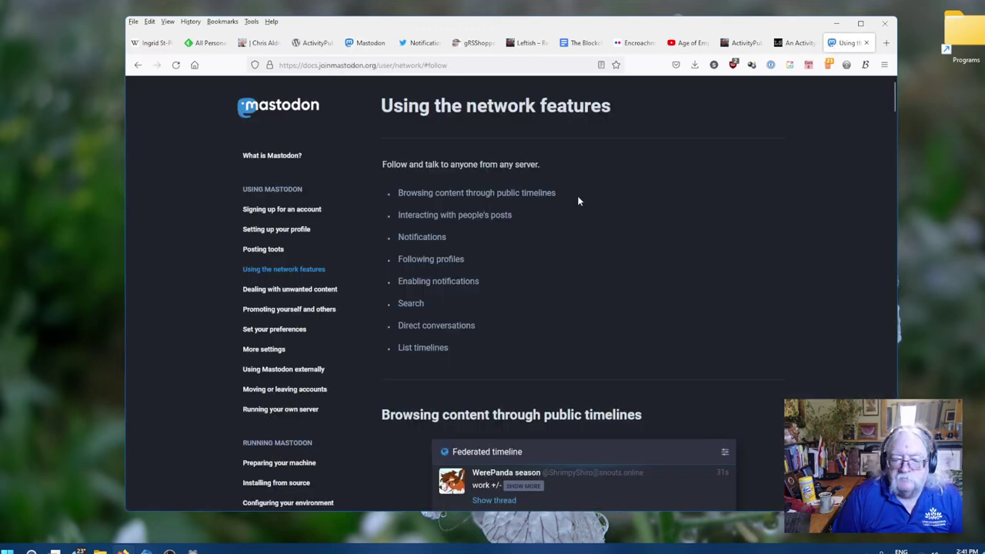
left_click(742, 43)
left_click(798, 43)
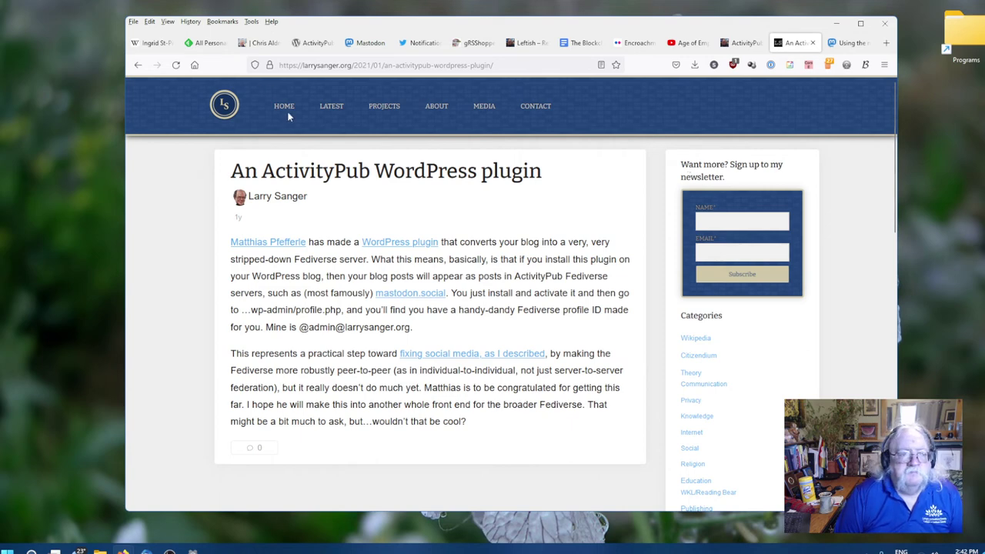
left_click(741, 42)
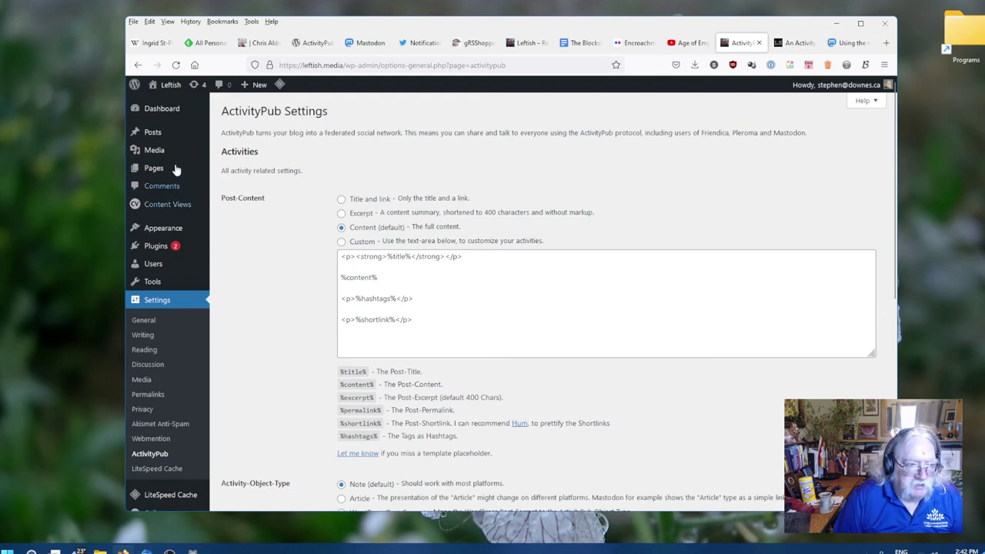
mouse_move(169, 85)
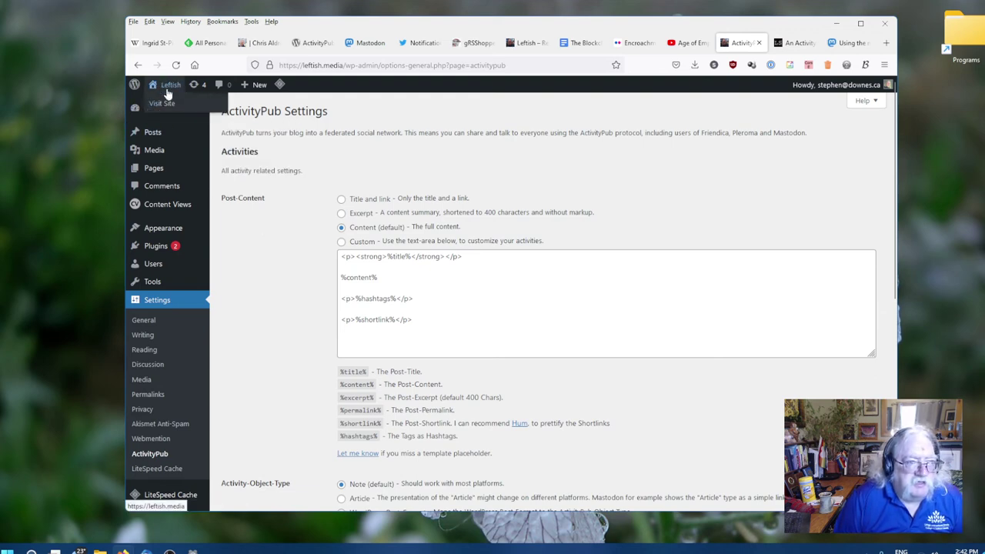
Step: Look over the Ottawa post in the editor, then return to the list of 48 posts
left_click(148, 133)
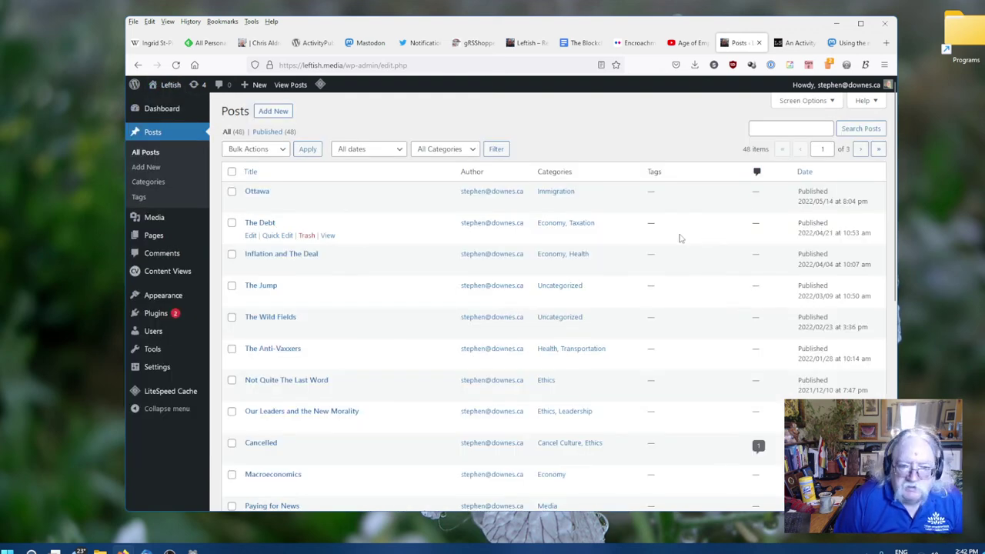
left_click(259, 192)
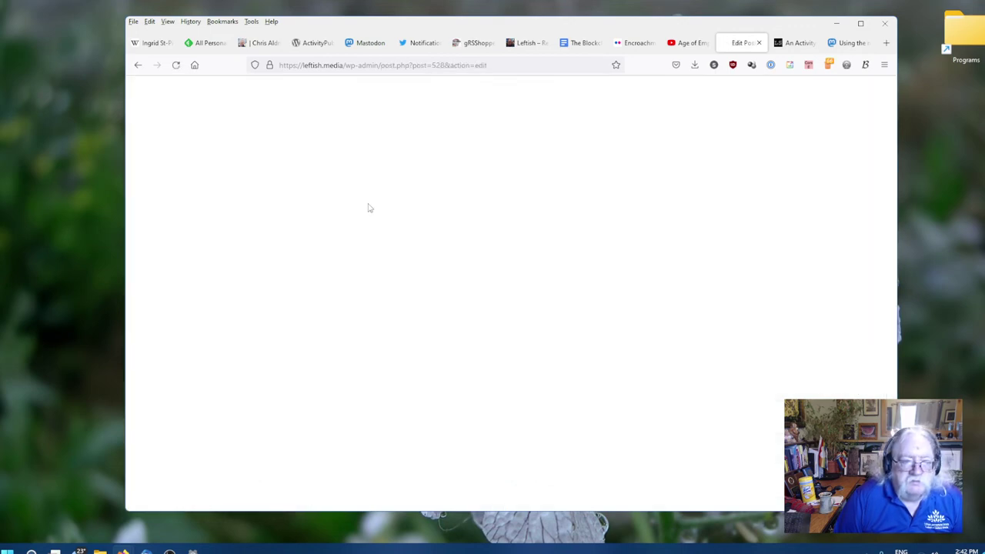
scroll(501, 289, "down", 10)
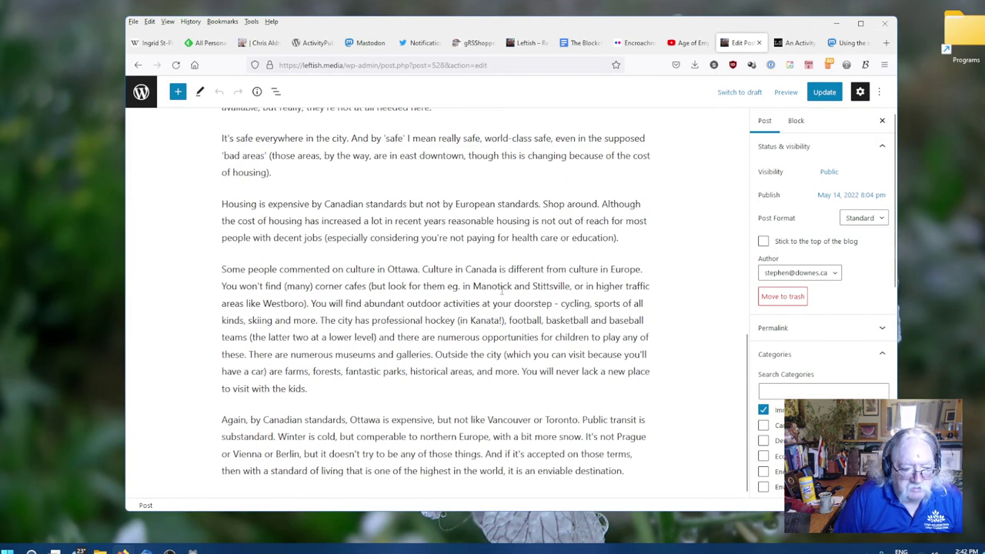
scroll(502, 289, "up", 10)
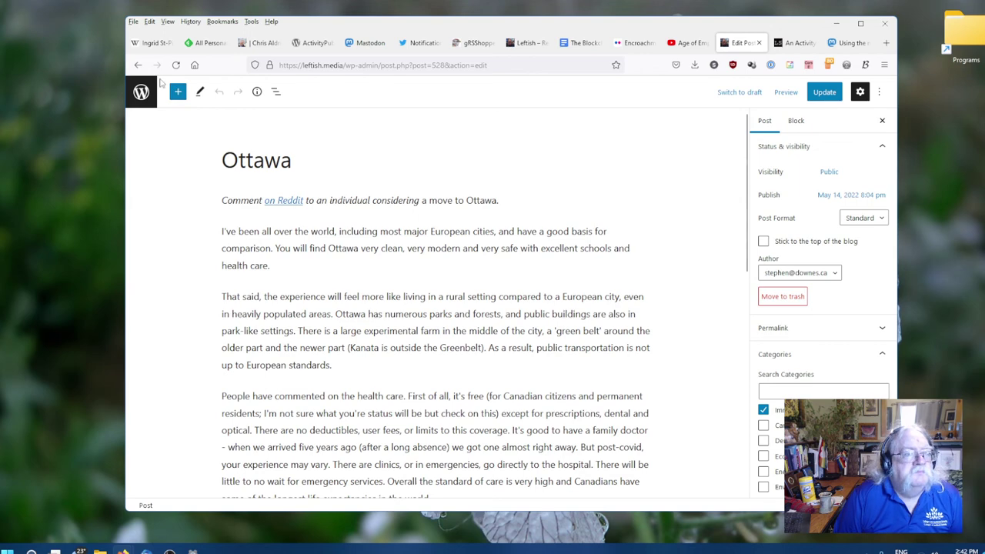
left_click(138, 64)
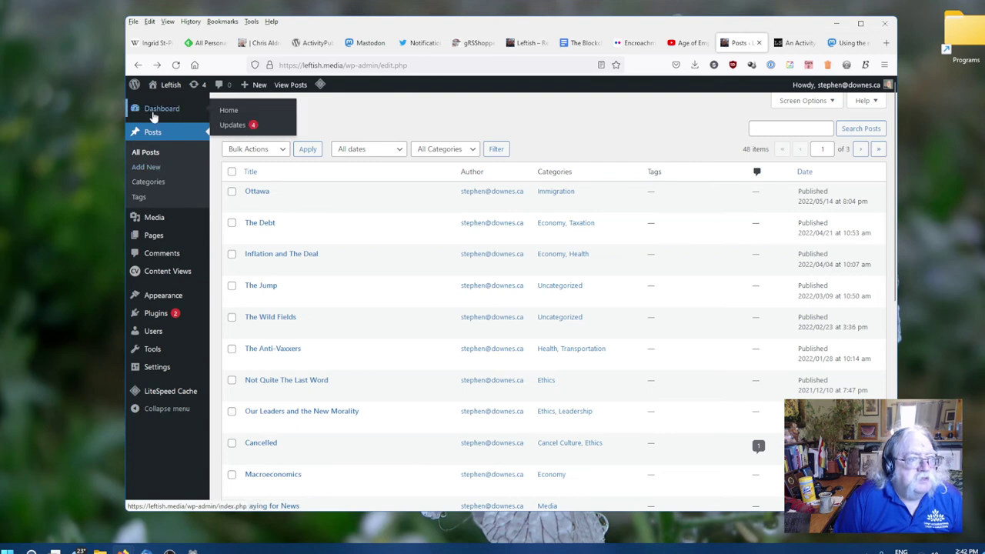
mouse_move(167, 271)
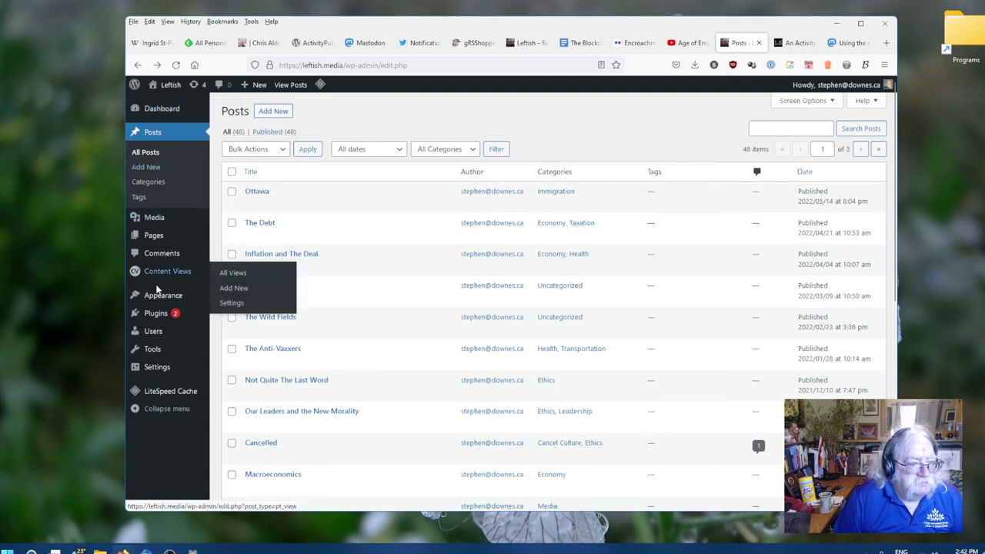
Step: Look through the leftish.media General Settings page
left_click(150, 368)
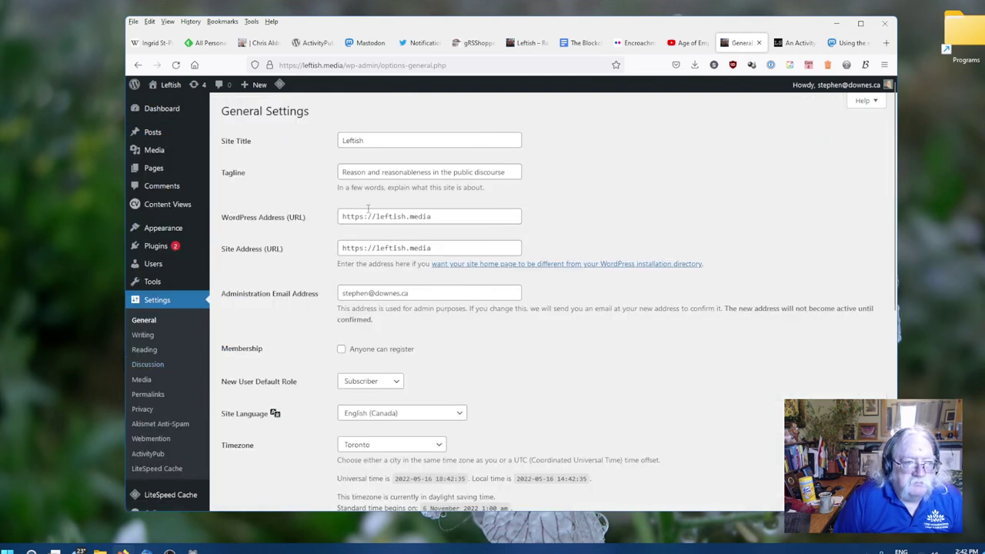
scroll(300, 212, "down", 3)
scroll(296, 216, "down", 2)
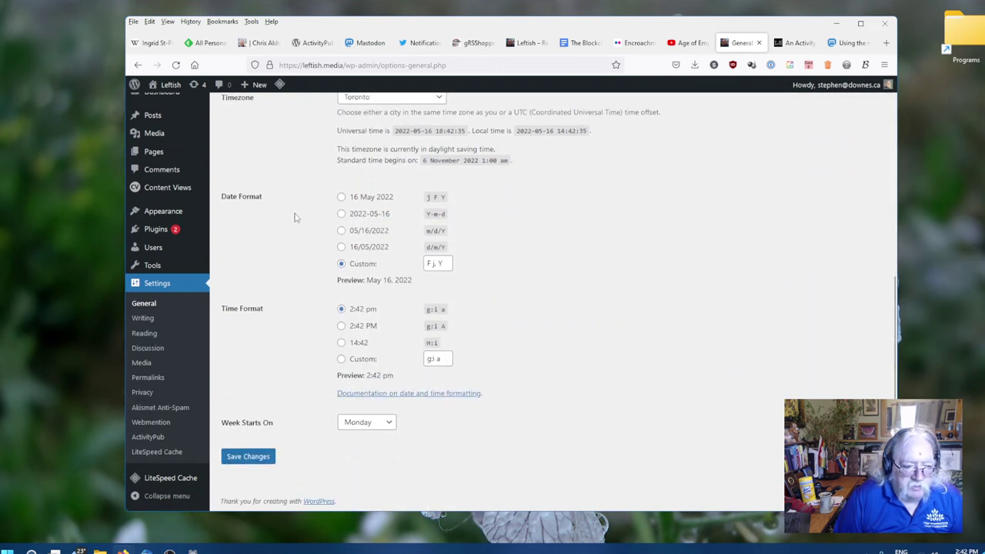
scroll(291, 230, "up", 2)
scroll(288, 226, "up", 3)
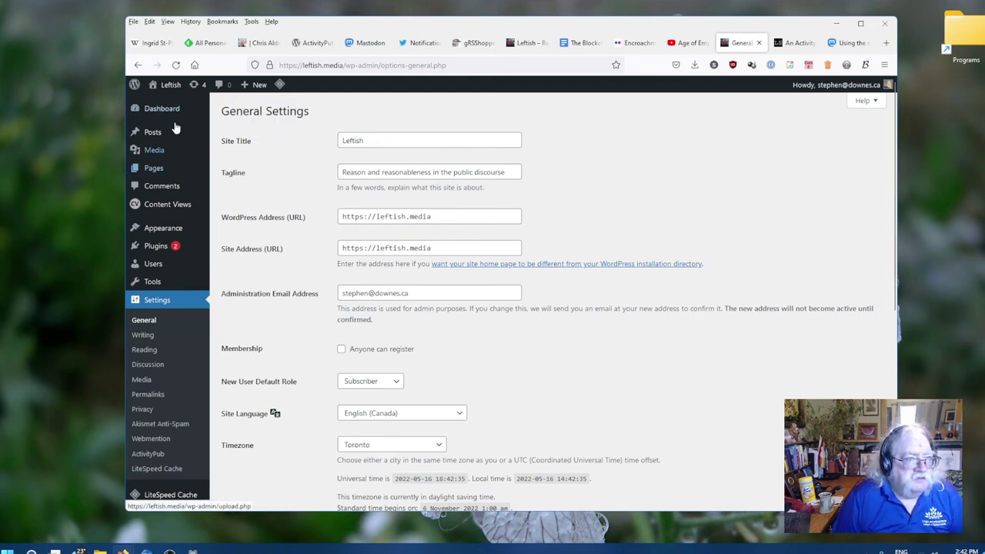
mouse_move(887, 85)
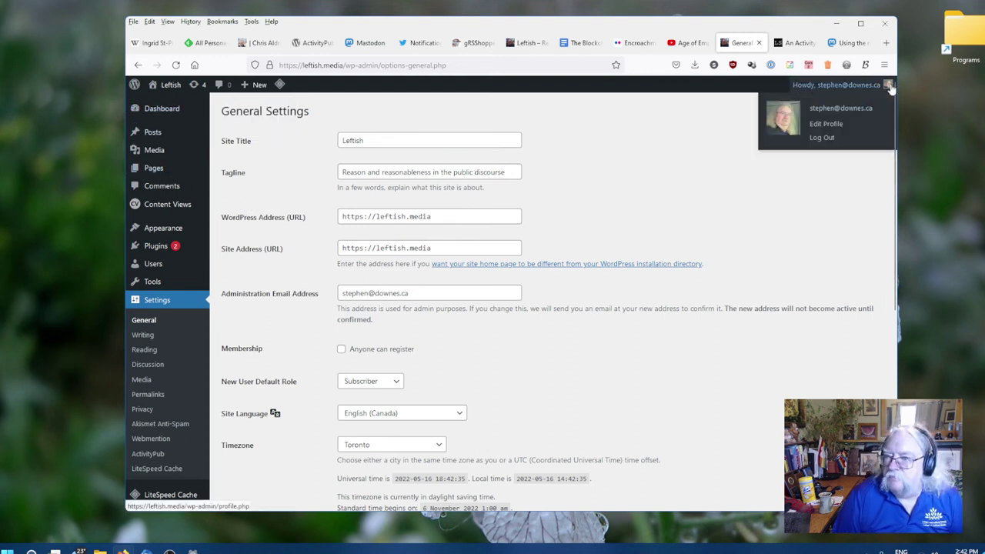
left_click(830, 123)
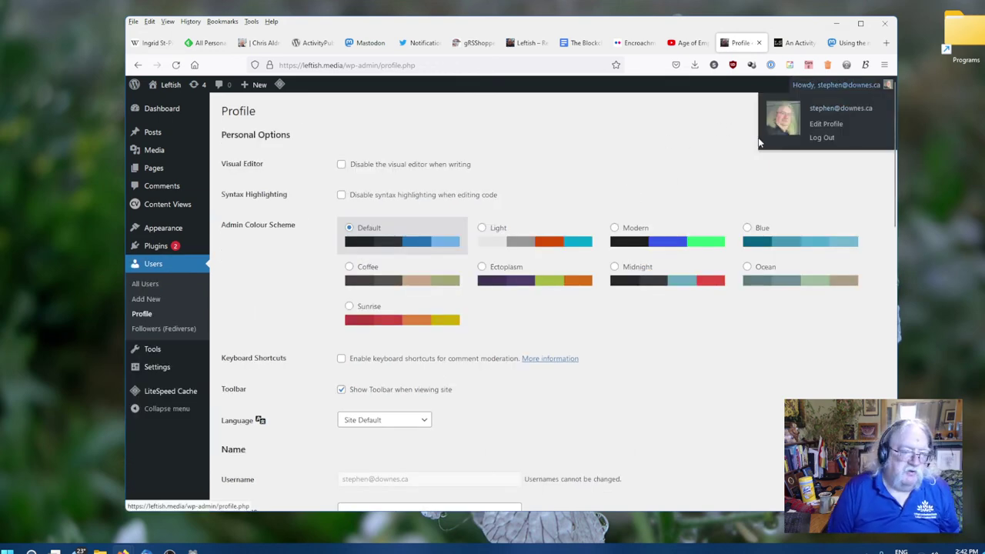
scroll(492, 312, "down", 3)
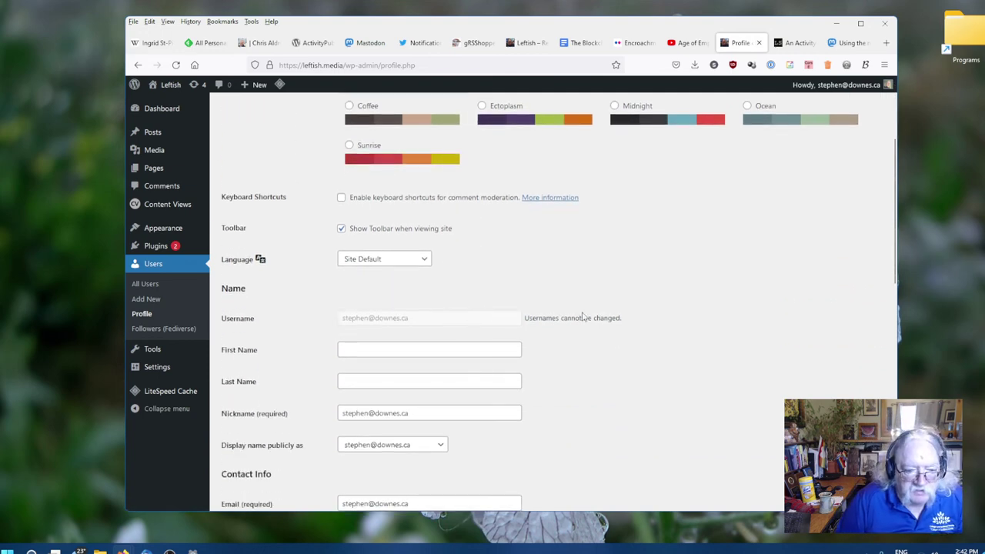
scroll(616, 319, "down", 1)
scroll(672, 327, "down", 1)
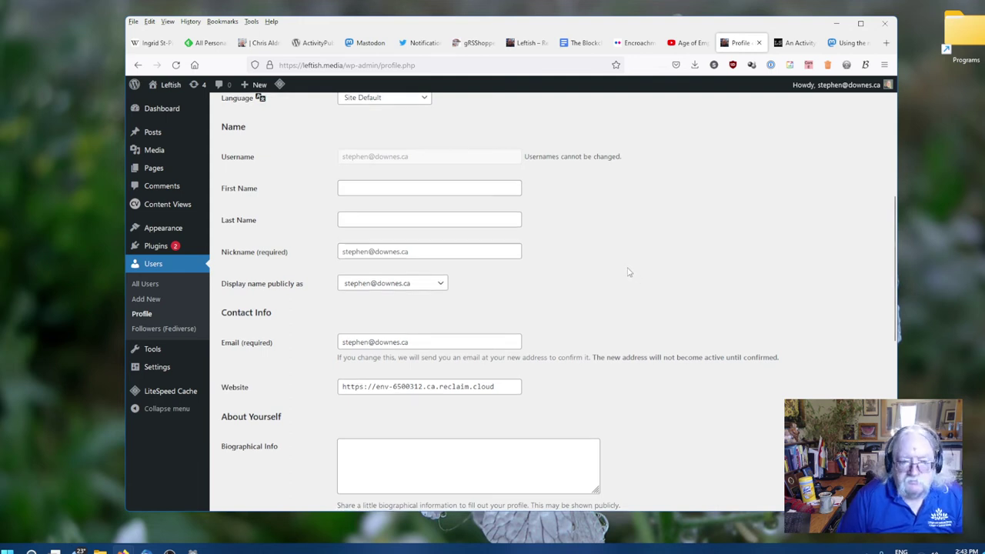
scroll(629, 273, "down", 3)
scroll(703, 332, "down", 1)
scroll(703, 332, "down", 1)
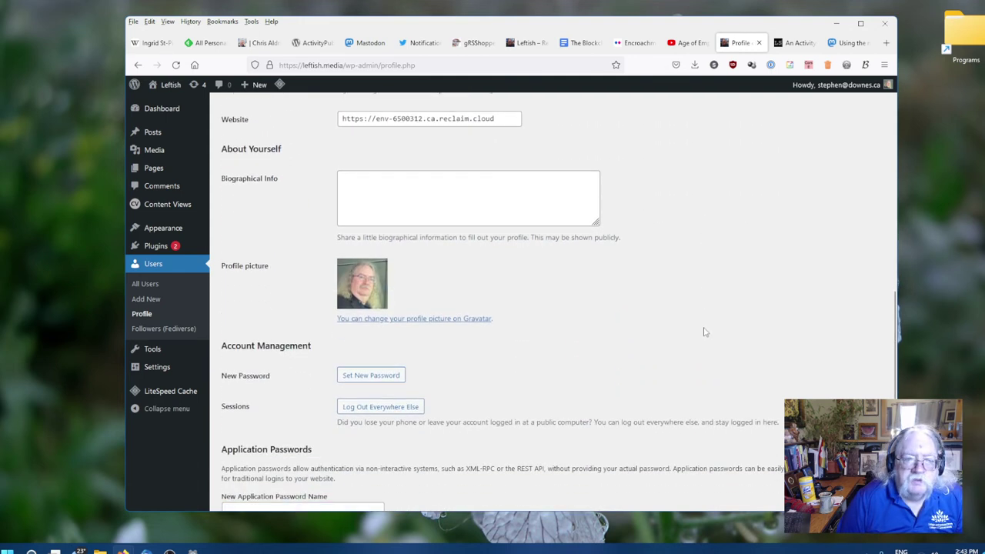
scroll(704, 332, "down", 1)
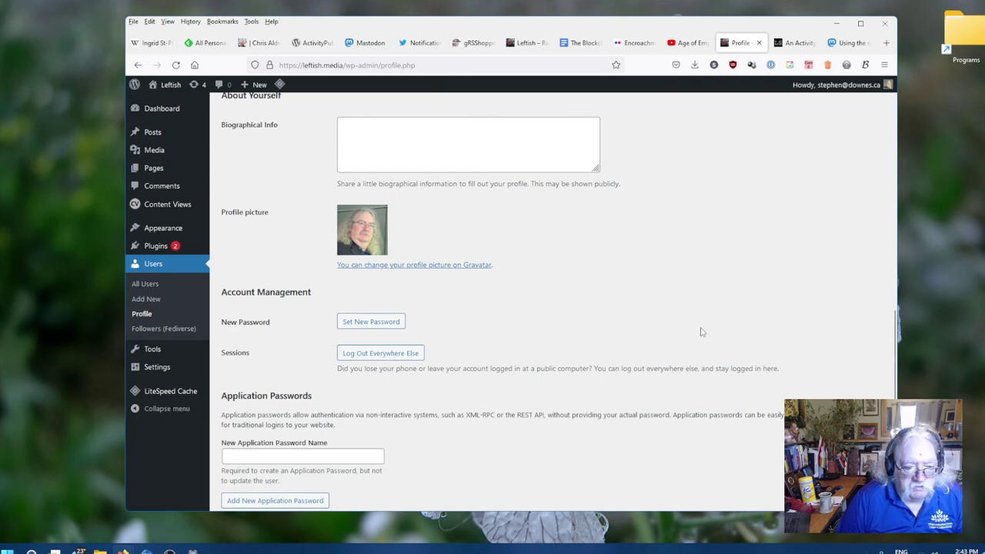
scroll(696, 329, "down", 3)
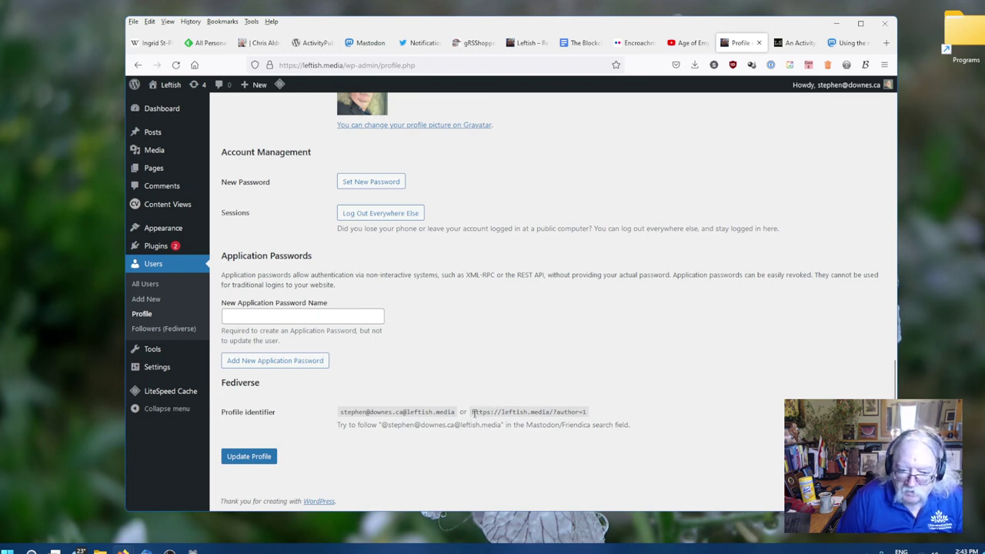
left_click_drag(474, 413, 589, 416)
key("ctrl+c")
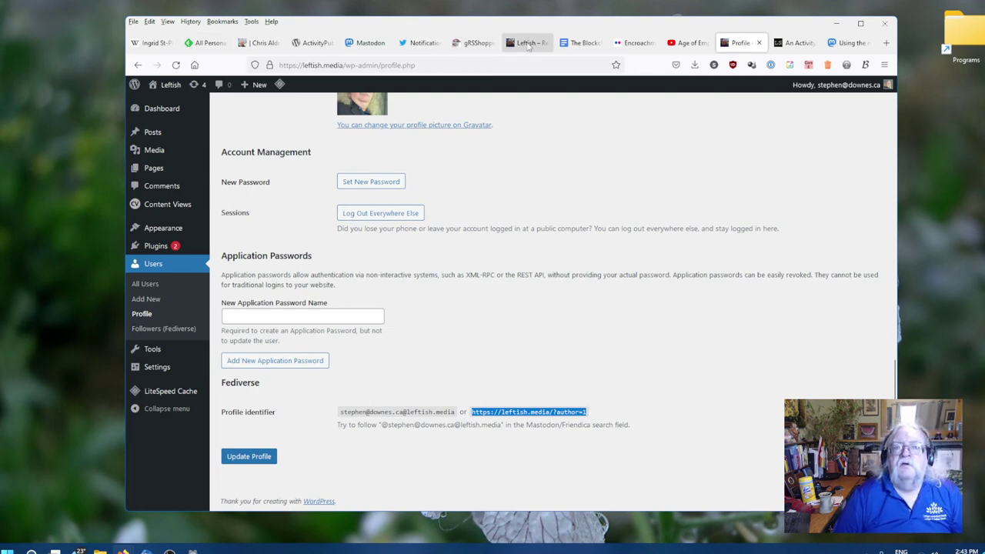
left_click(366, 43)
triple_click(220, 125)
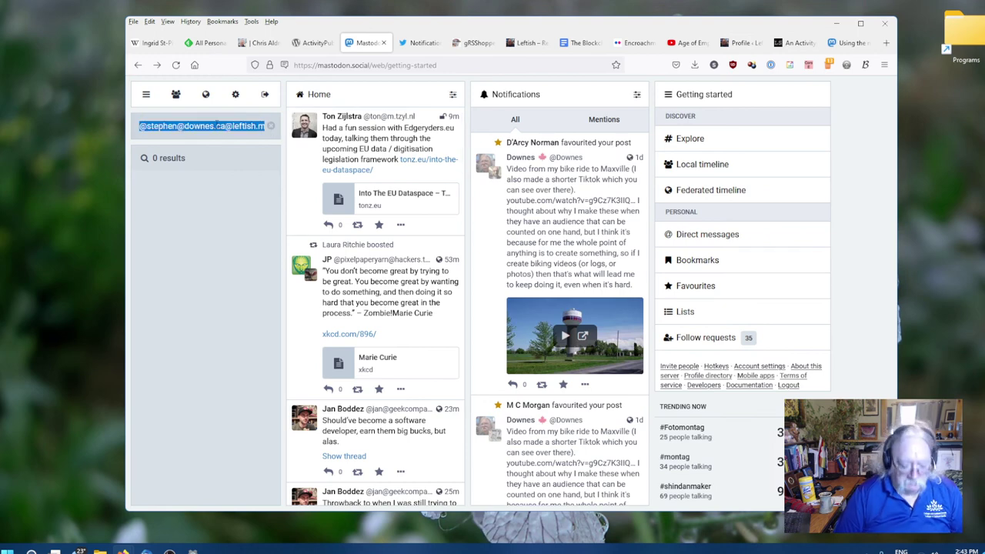
key("ctrl+v")
key("Return")
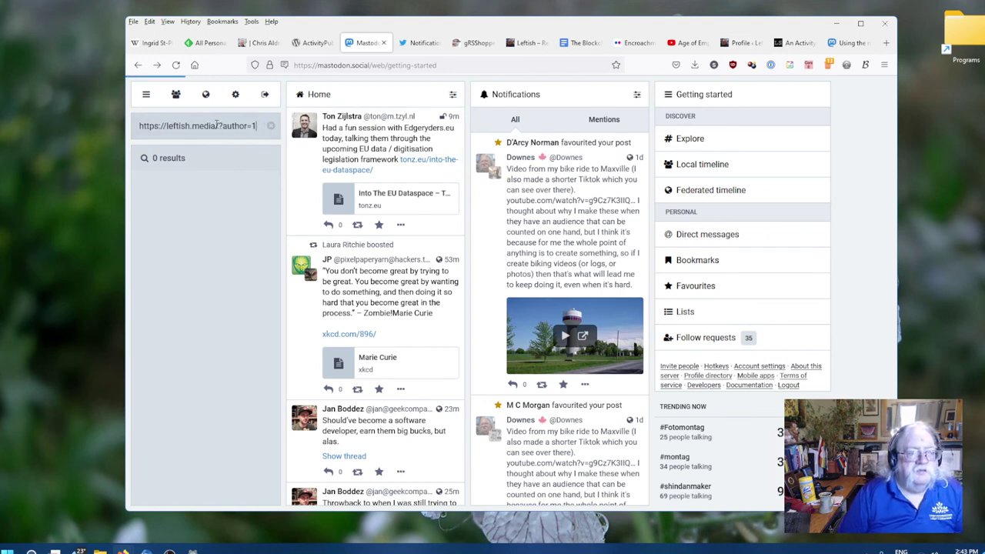
left_click(205, 241)
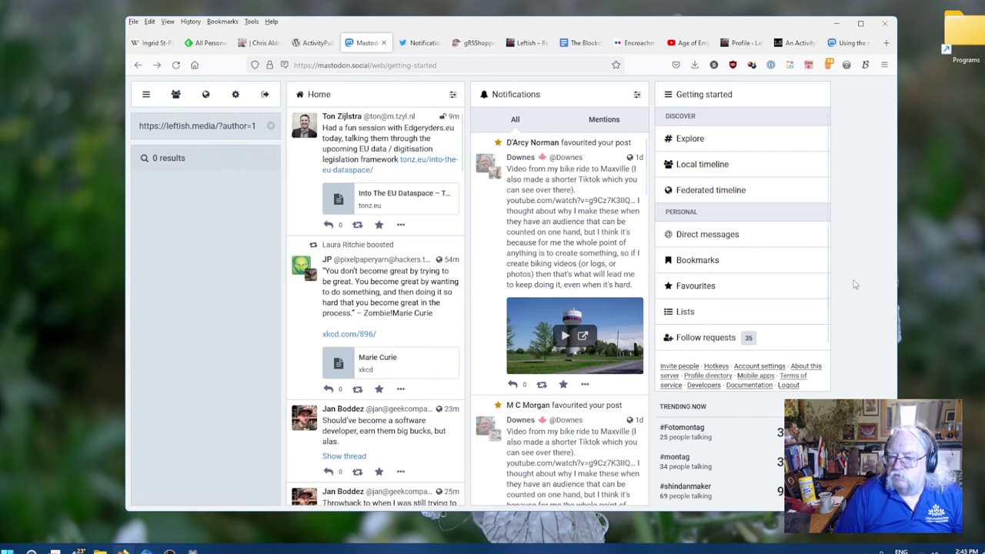
Step: Reload the Mastodon page from the Federated timeline to restore a blank composer
left_click(697, 190)
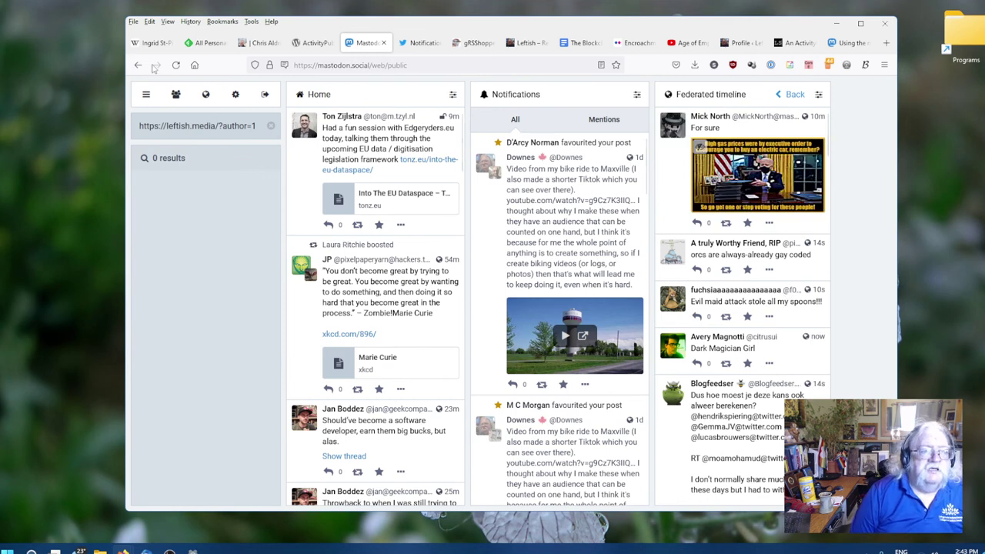
right_click(177, 245)
left_click(264, 258)
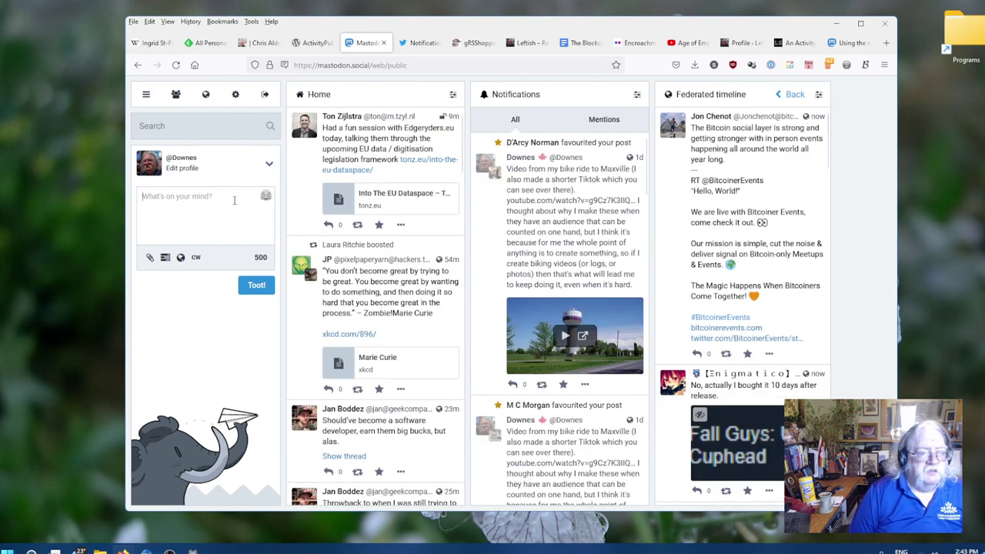
Step: Draft a toot saying the ActivityPub plugin on the leftish.media WordPress blog doesn't seem to work
left_click(232, 197)
type("I set")
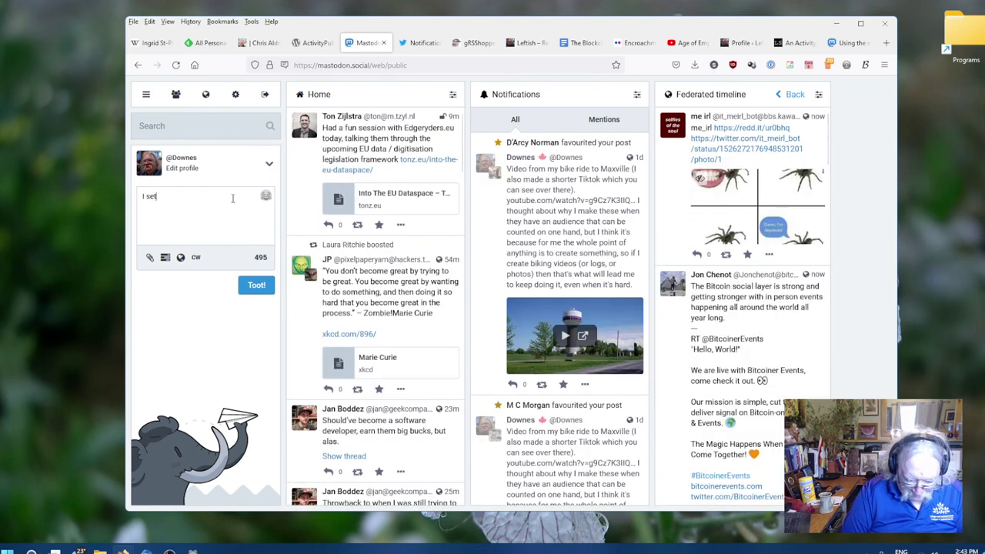
type(" u")
type("my")
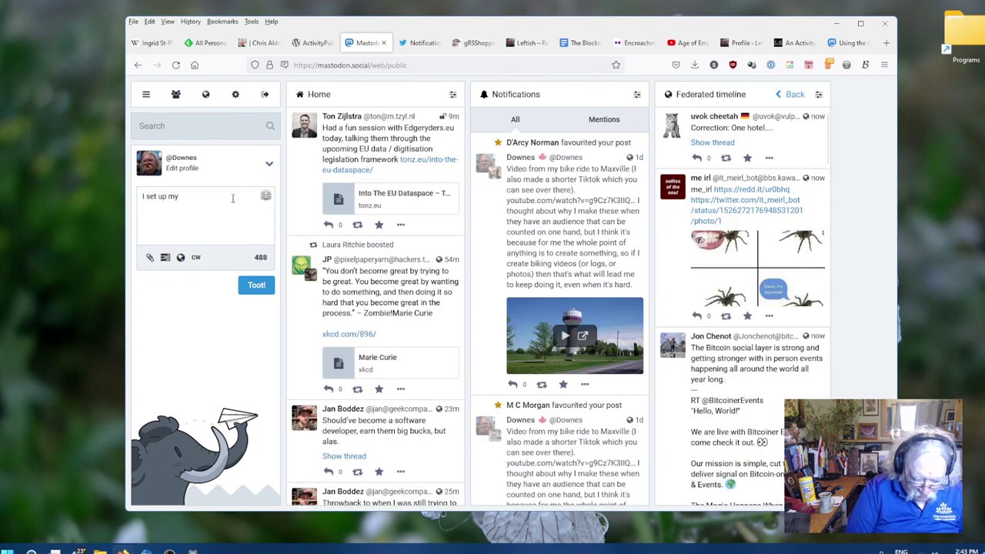
type("pr")
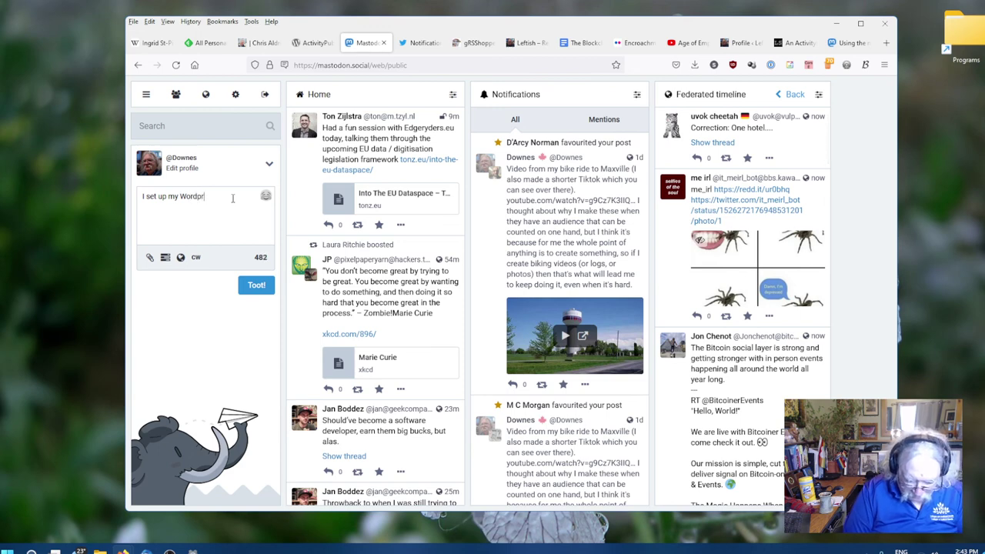
type("Pre")
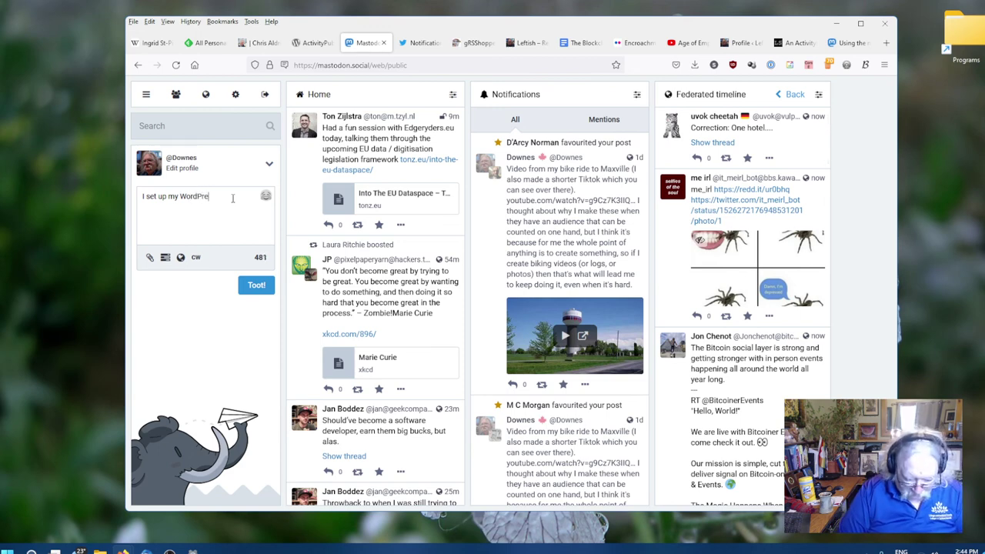
type("Mas")
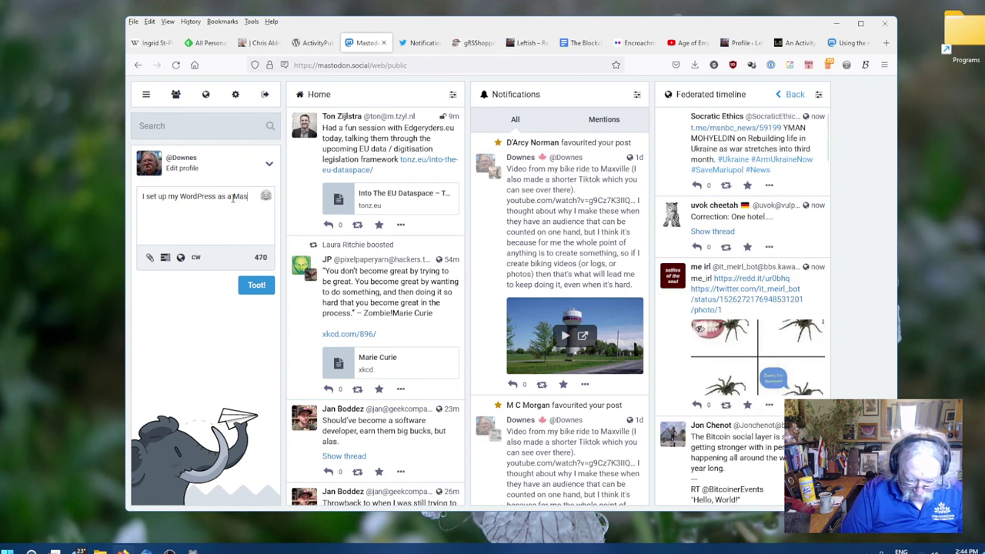
type("todon")
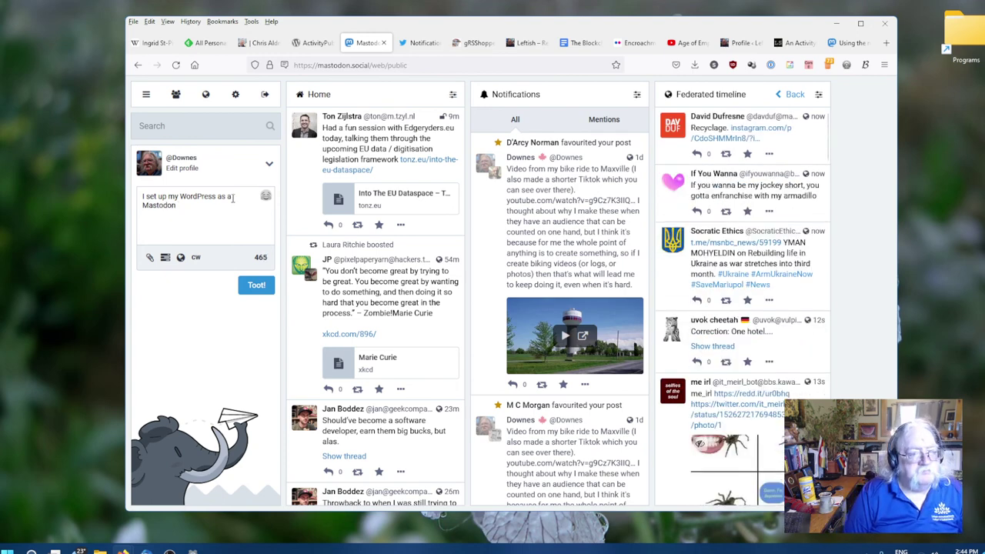
key("BackSpace")
key("BackSpace")
key("BackSpace")
key("BackSpace")
key("BackSpace")
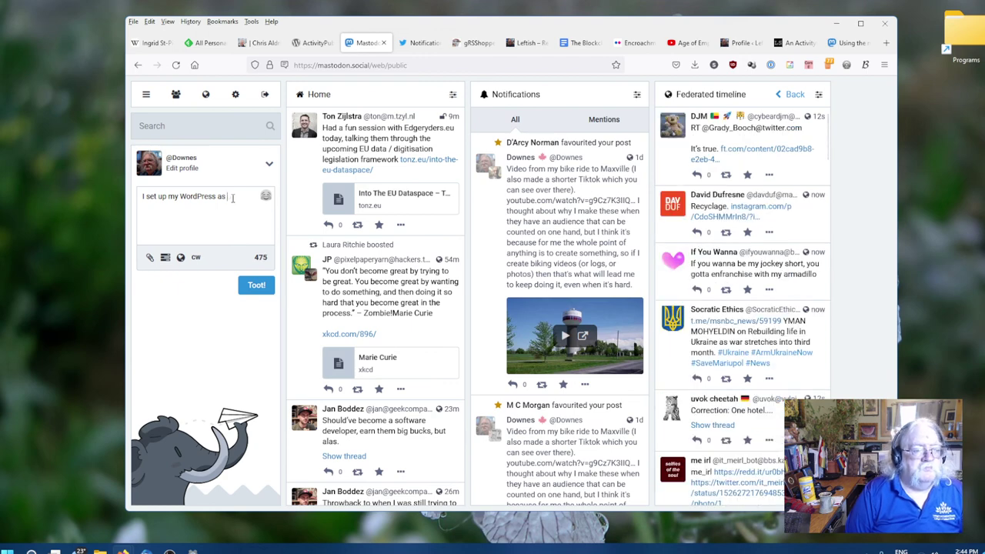
key("BackSpace")
key("BackSpace")
key("BackSpace")
key("BackSpace")
key("BackSpace")
key("BackSpace")
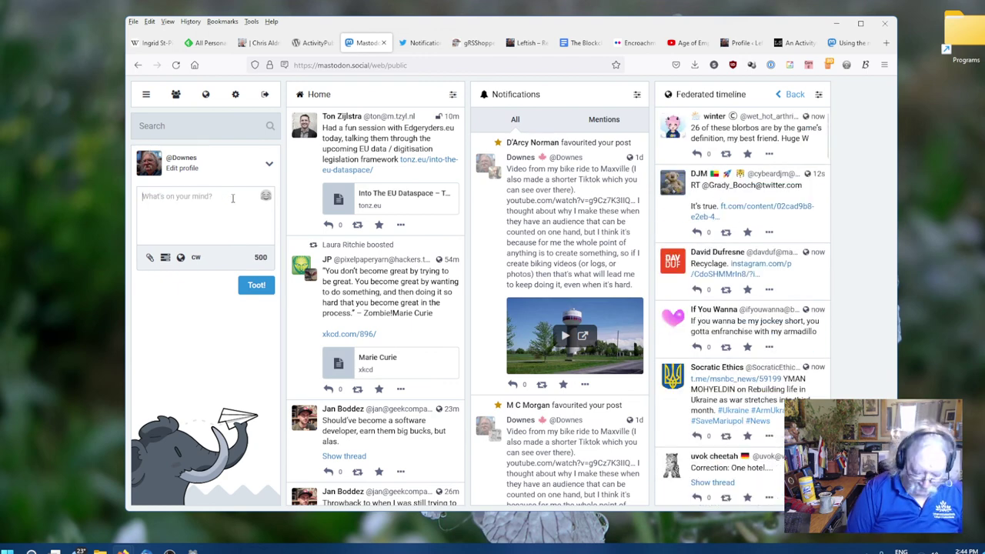
type("set up")
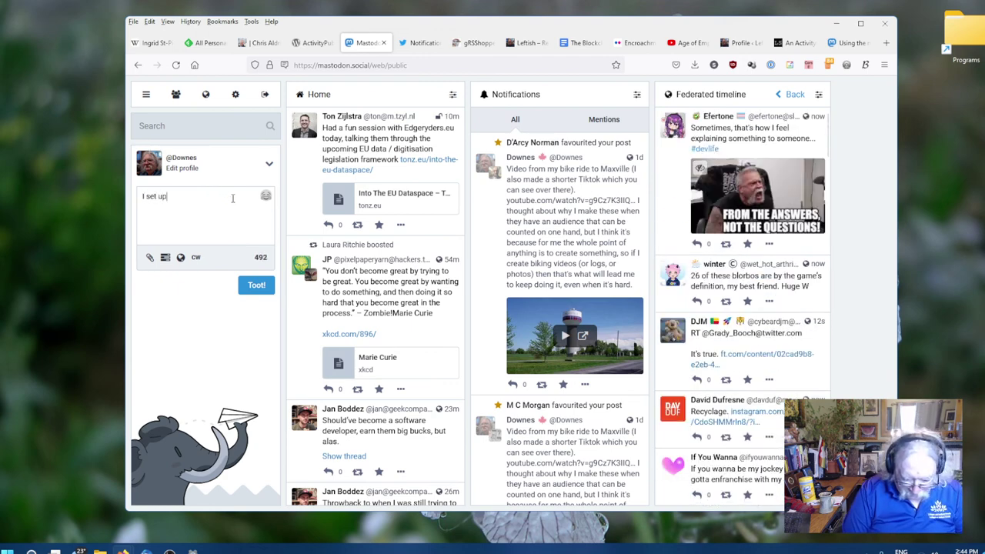
type(" the Activi")
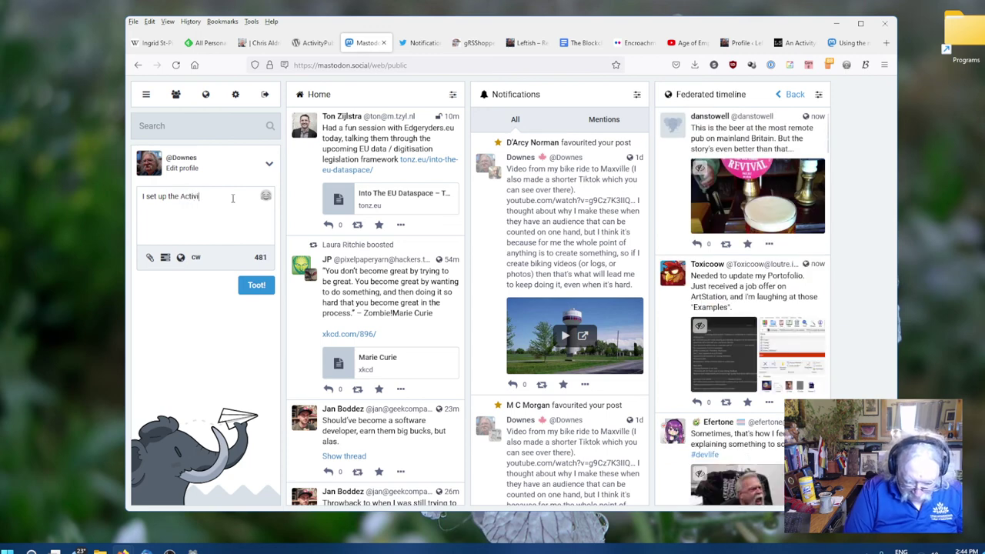
type("tyPub p")
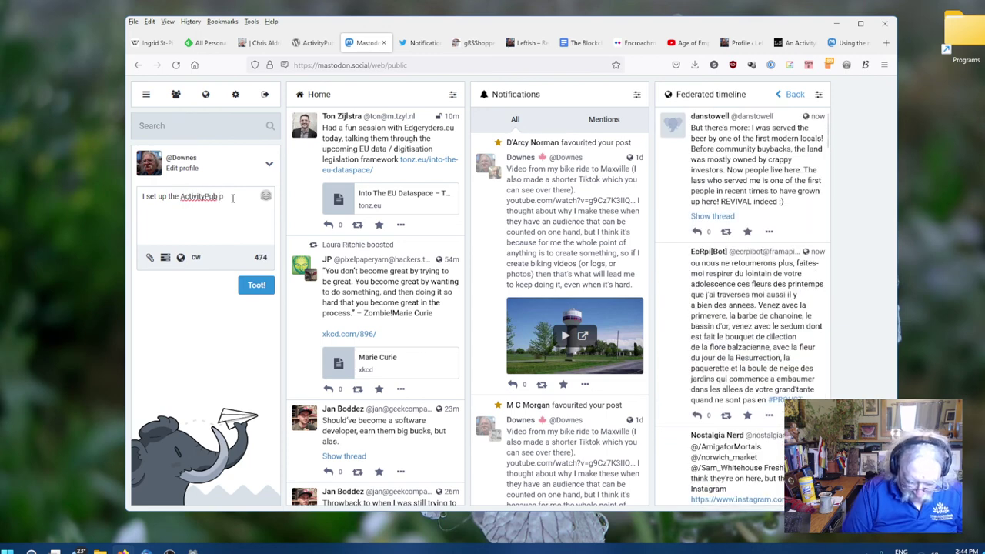
type("lugin on ")
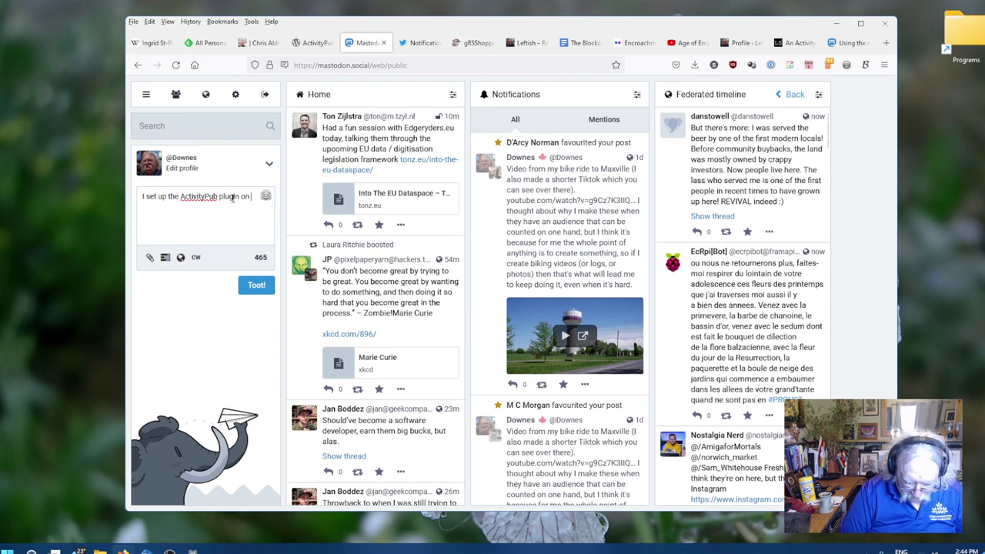
type("my WordPre")
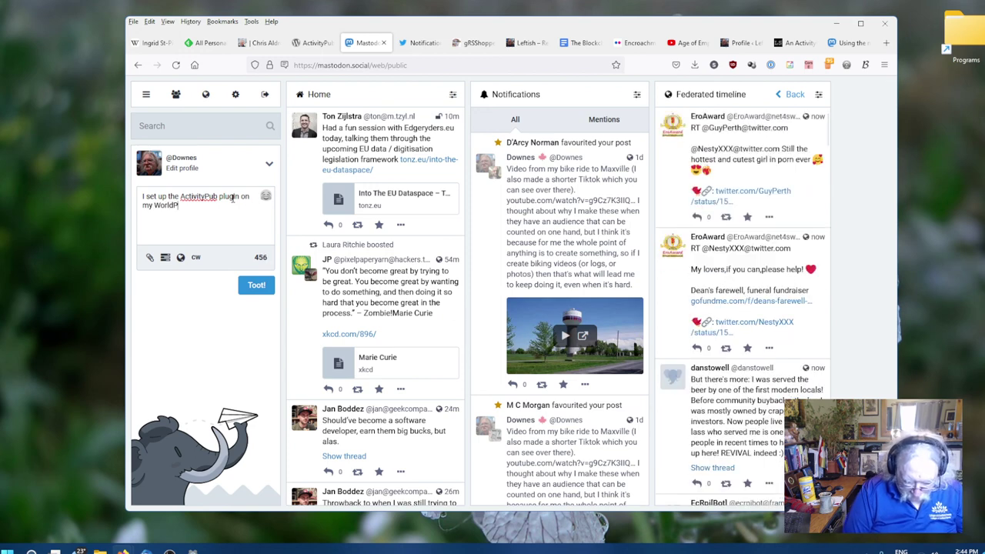
type("ss blog at left")
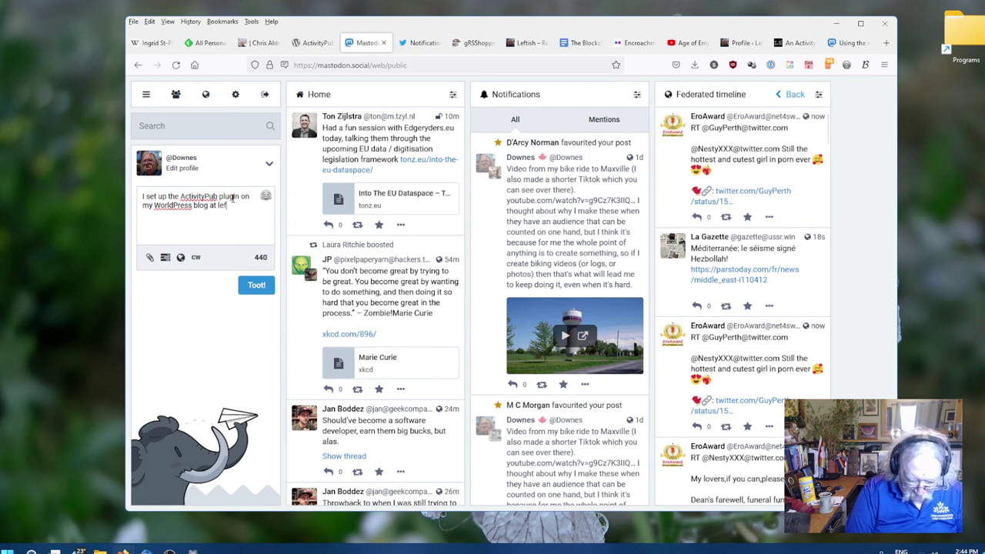
type("ish.me")
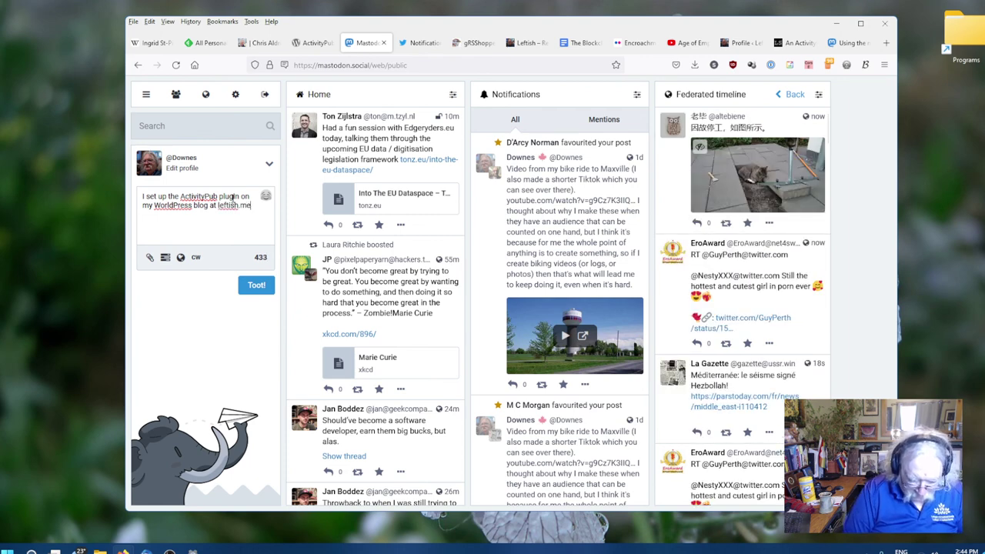
type("dia bu")
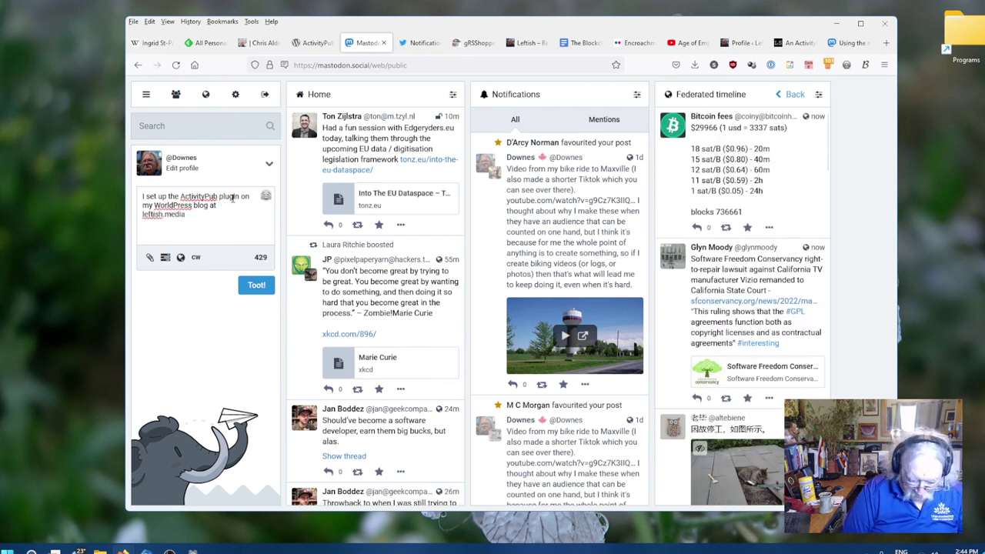
type("t it d")
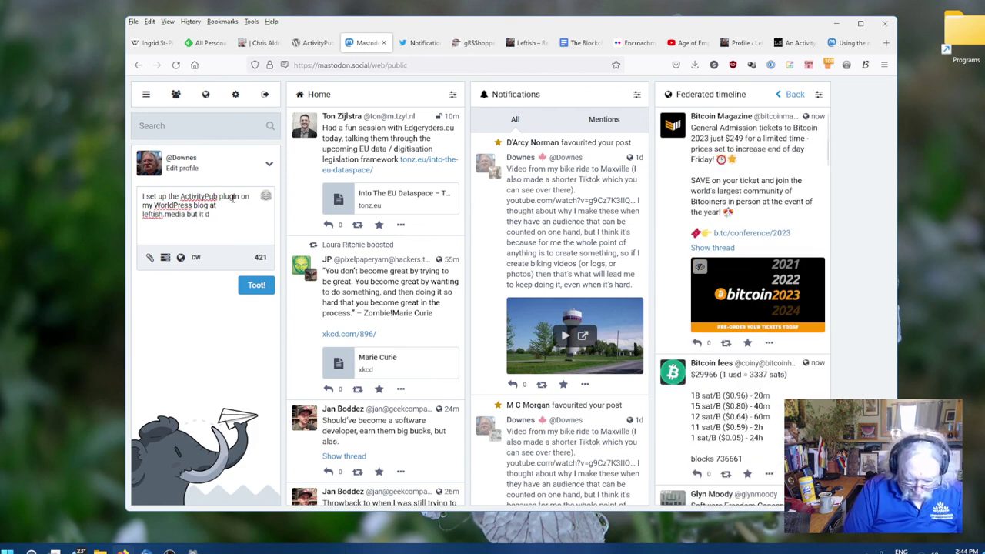
type("oesn't seem t")
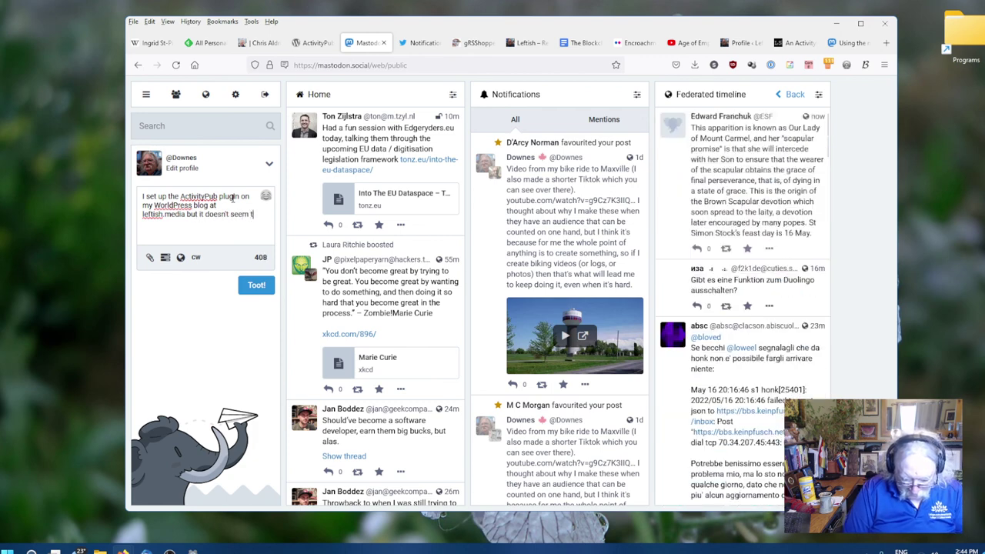
type("o work here a")
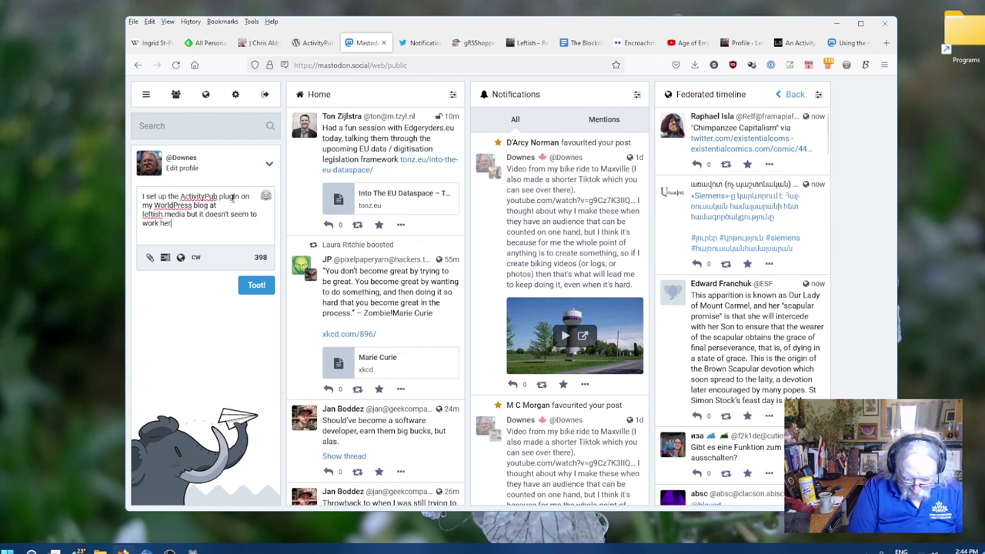
type("t all")
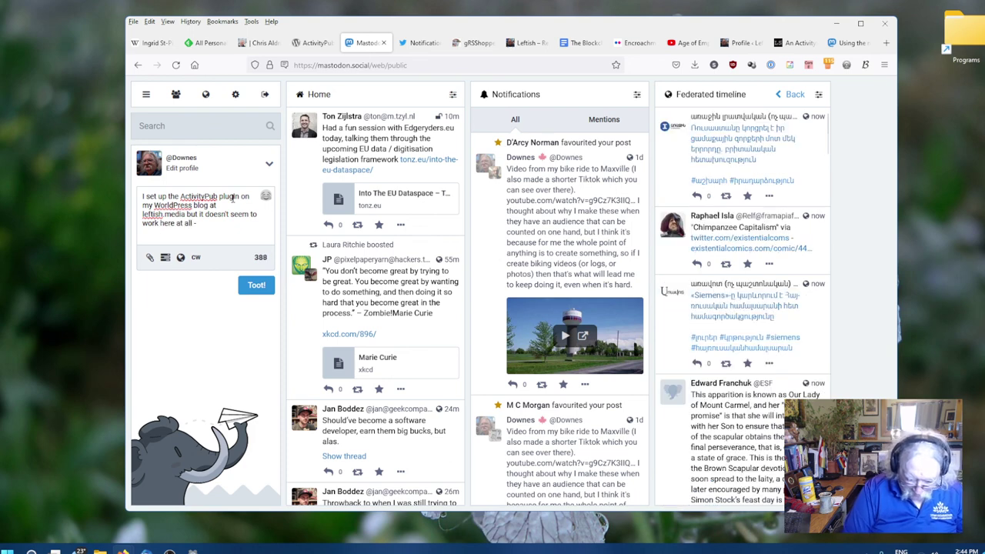
type(" - I cannot follow")
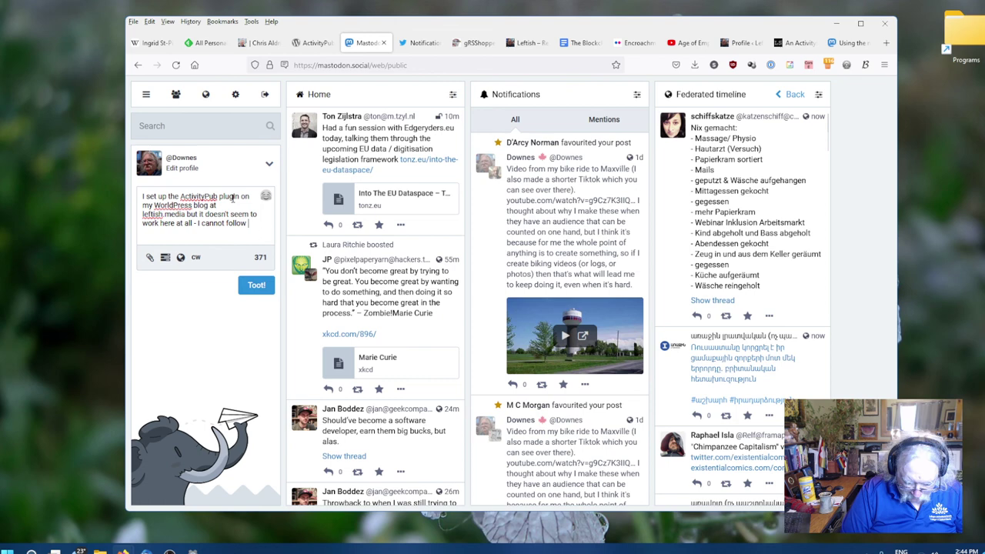
type("https://leftish.media/?author=1")
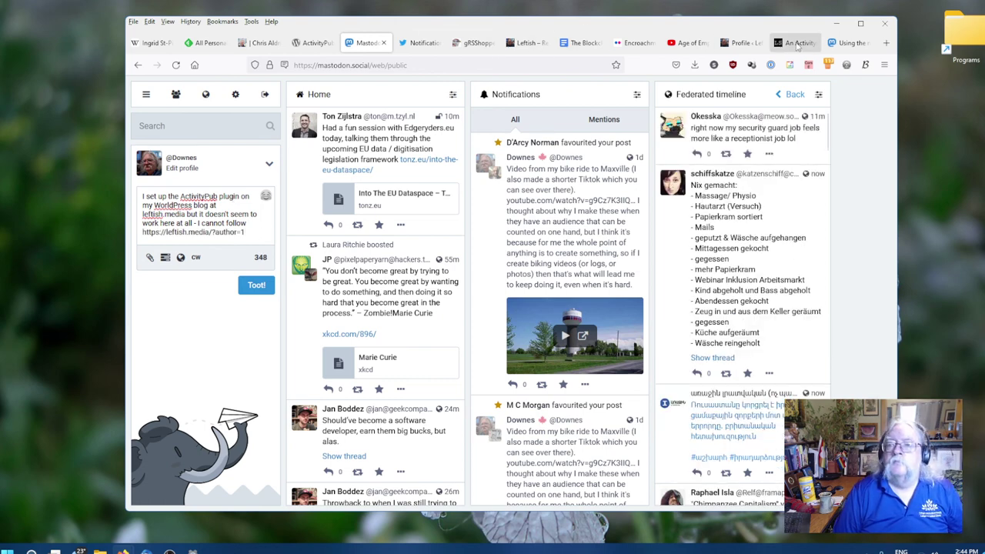
left_click(415, 44)
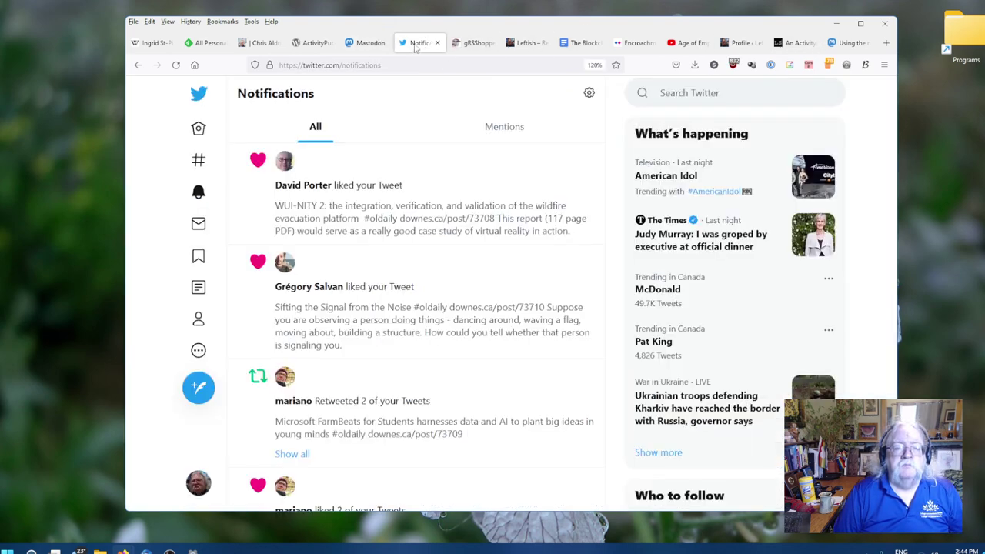
left_click(360, 67)
type("https://leftish.media/?author=1")
key("Return")
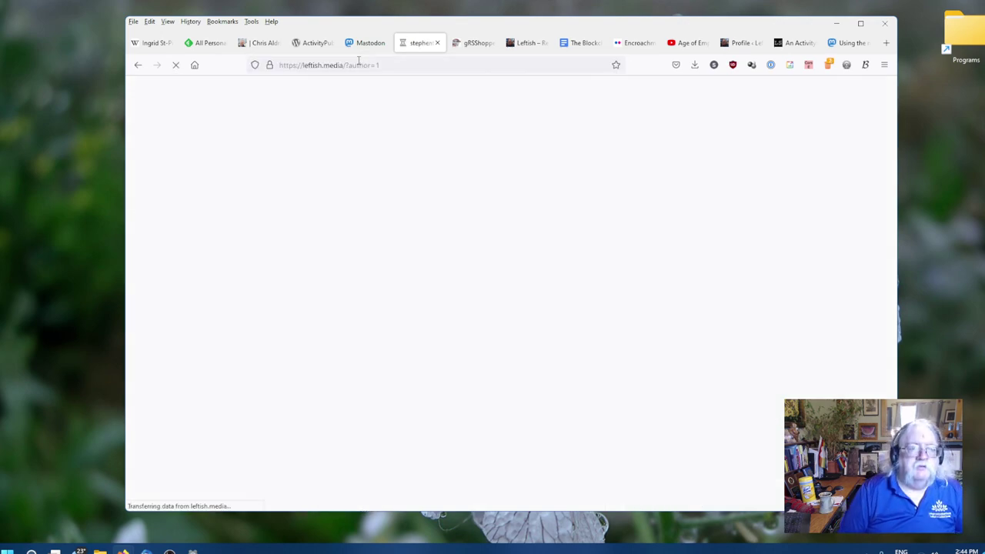
scroll(453, 332, "down", 1)
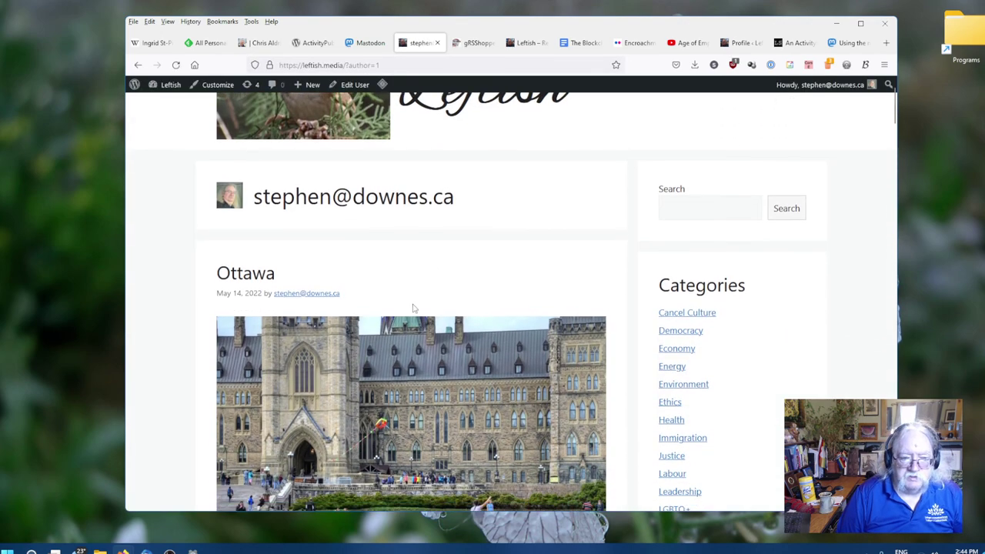
scroll(431, 323, "down", 5)
scroll(408, 318, "up", 5)
scroll(404, 317, "up", 2)
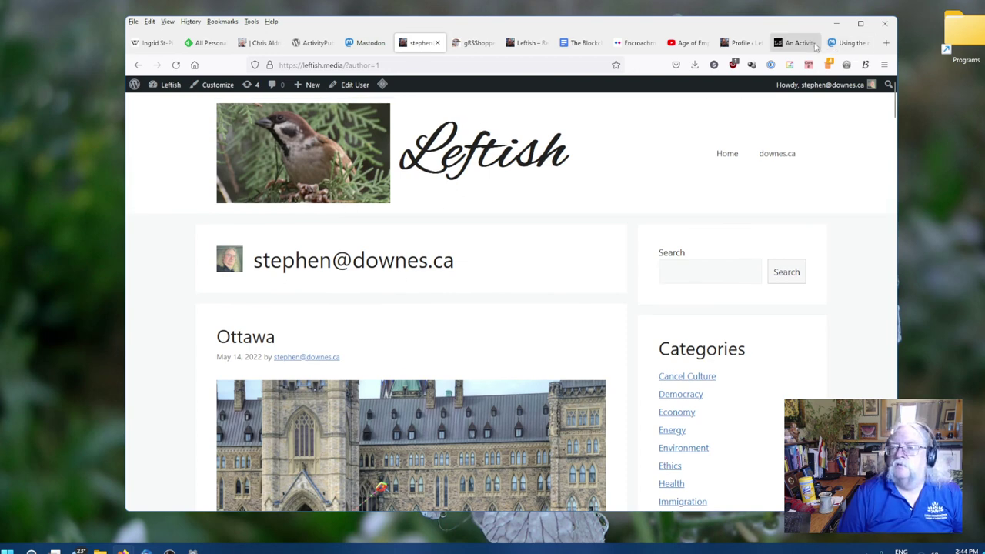
Step: Copy the Fediverse handle from the WordPress profile page, then return to the Mastodon draft
left_click(743, 45)
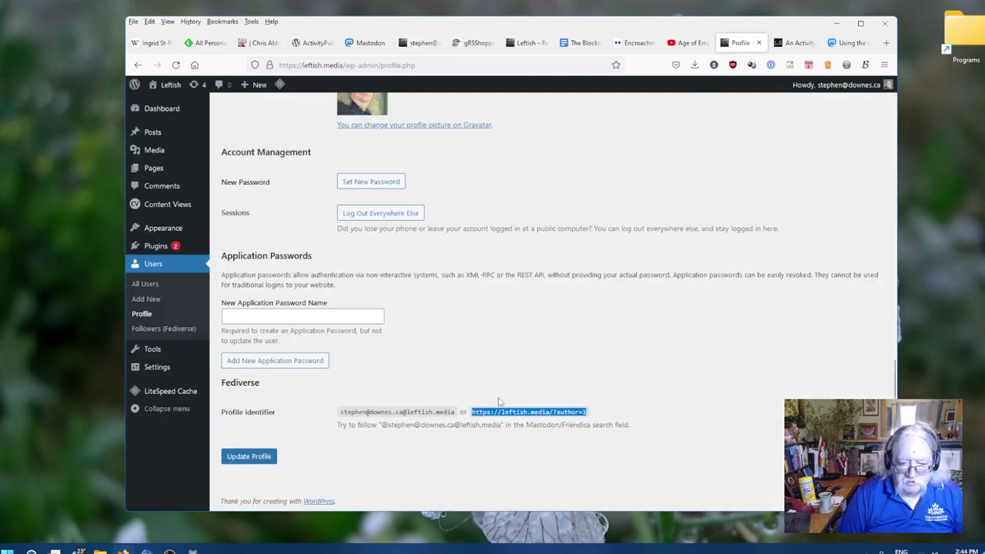
left_click(476, 386)
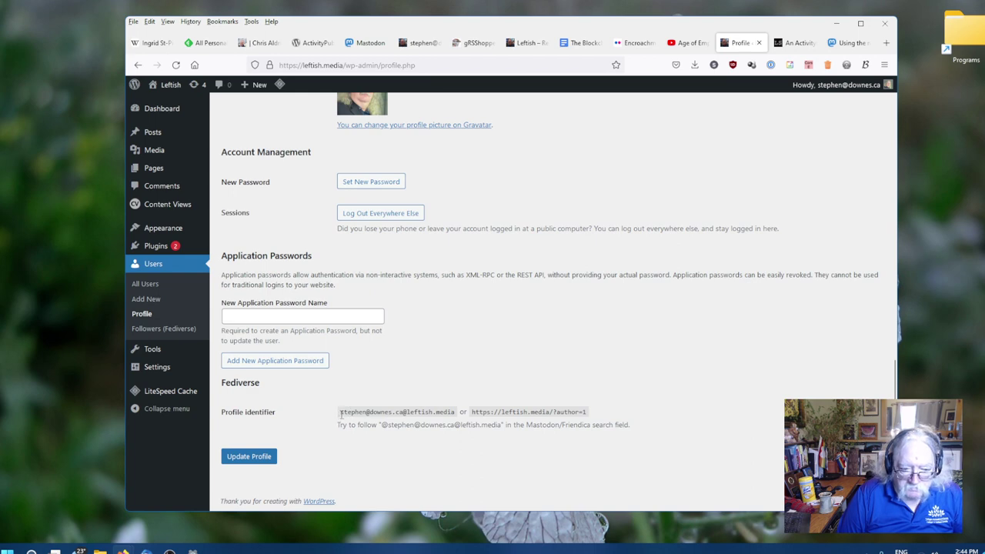
left_click_drag(341, 413, 446, 414)
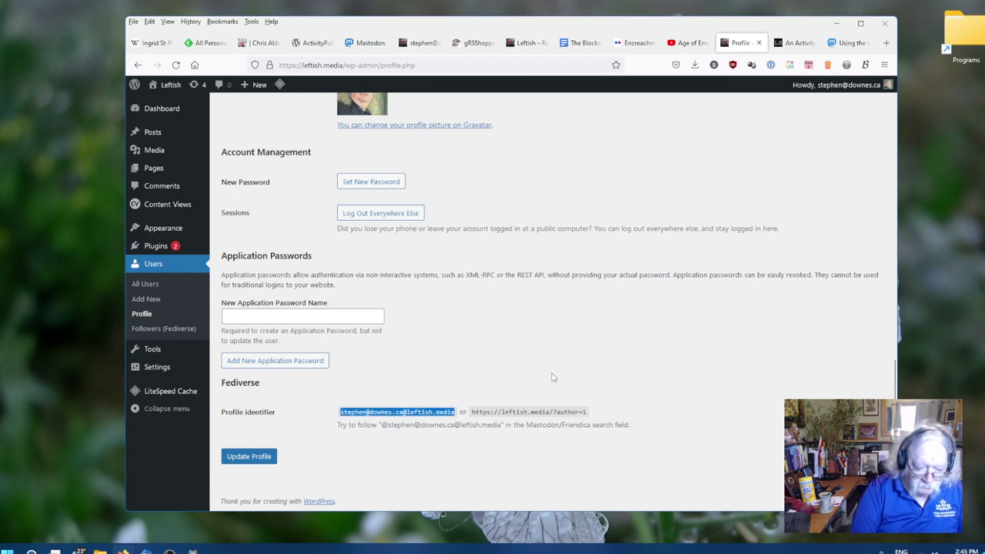
left_click(470, 360)
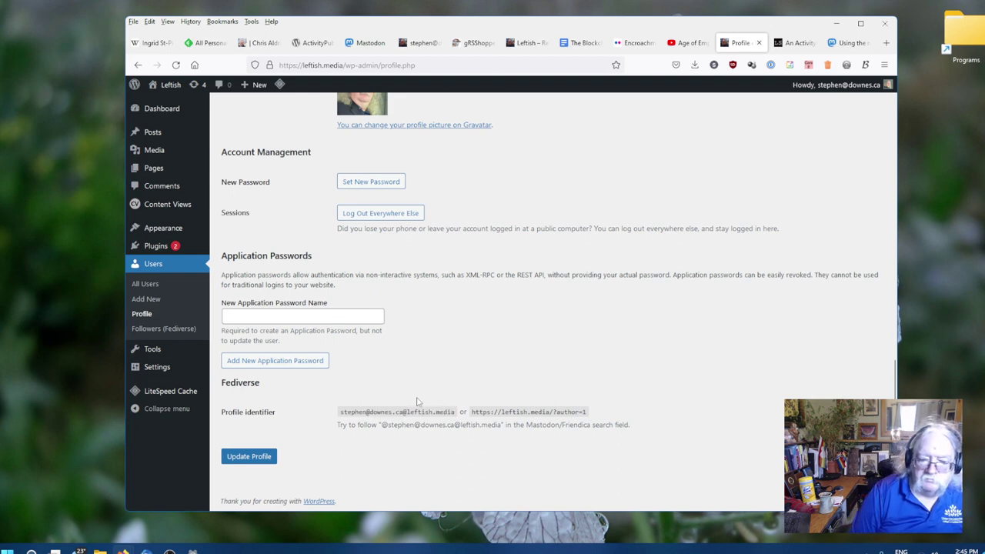
left_click_drag(383, 426, 505, 436)
key("ctrl+c")
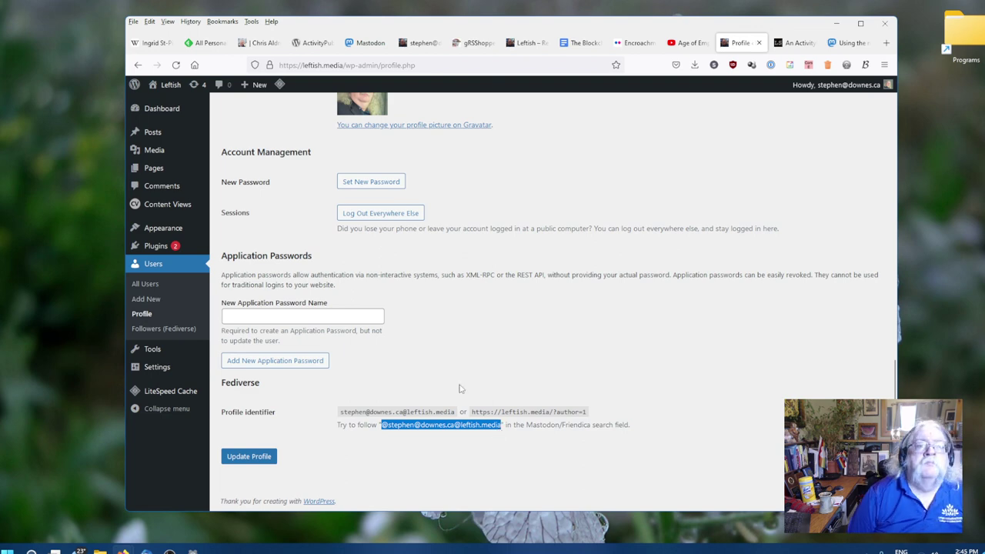
left_click(365, 44)
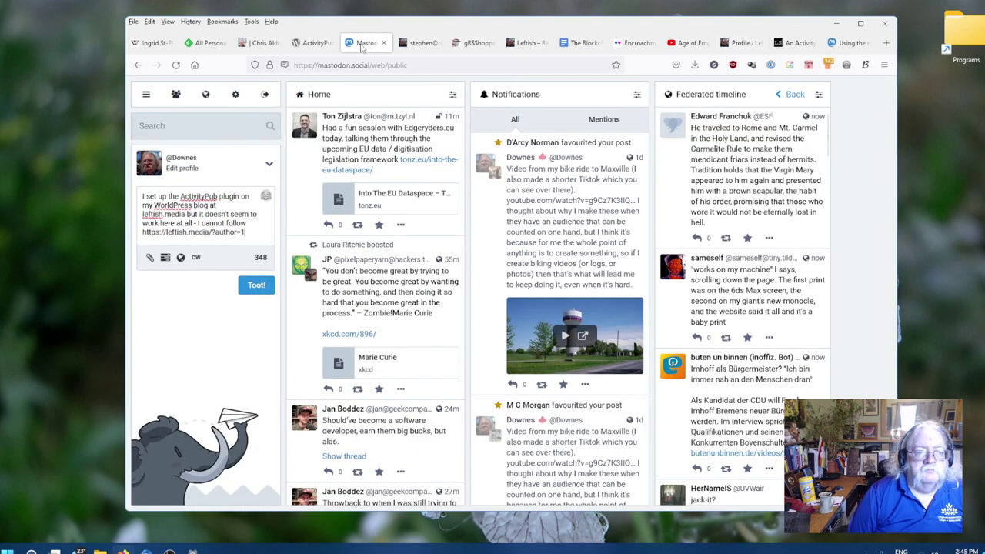
Step: Replace the URL with the Fediverse handle, ask for suggestions, and publish the toot
triple_click(259, 238)
key("ctrl+v")
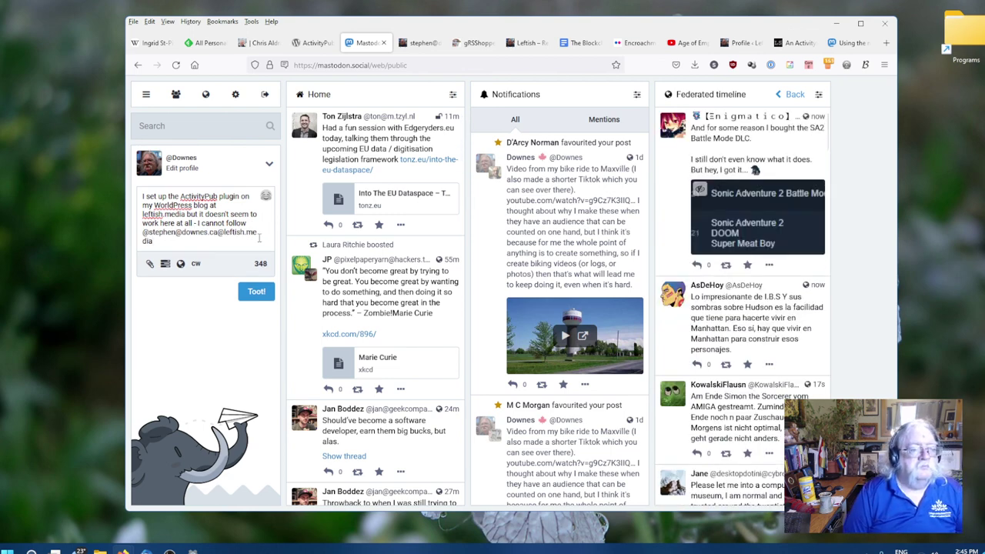
type("here in Mastodo")
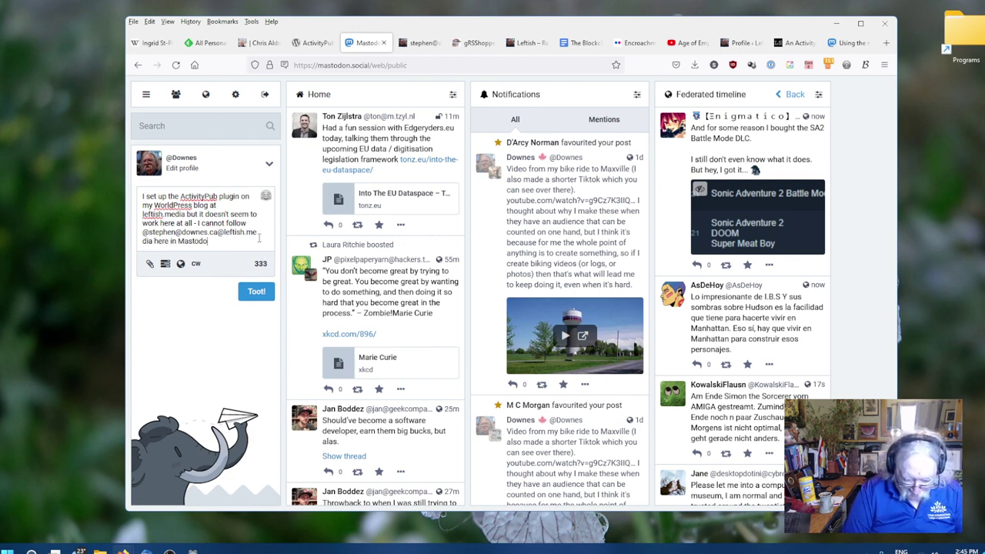
type(". Does")
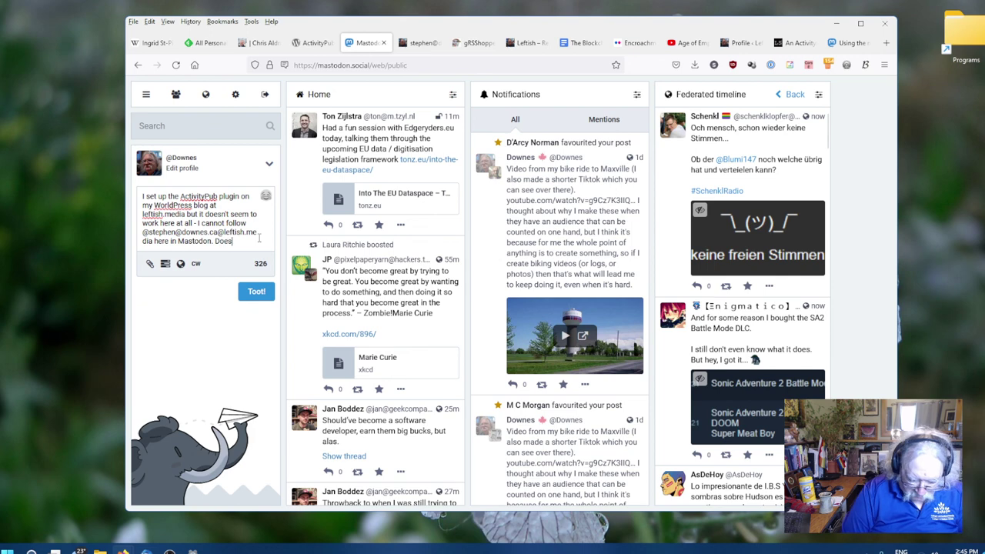
type("have a")
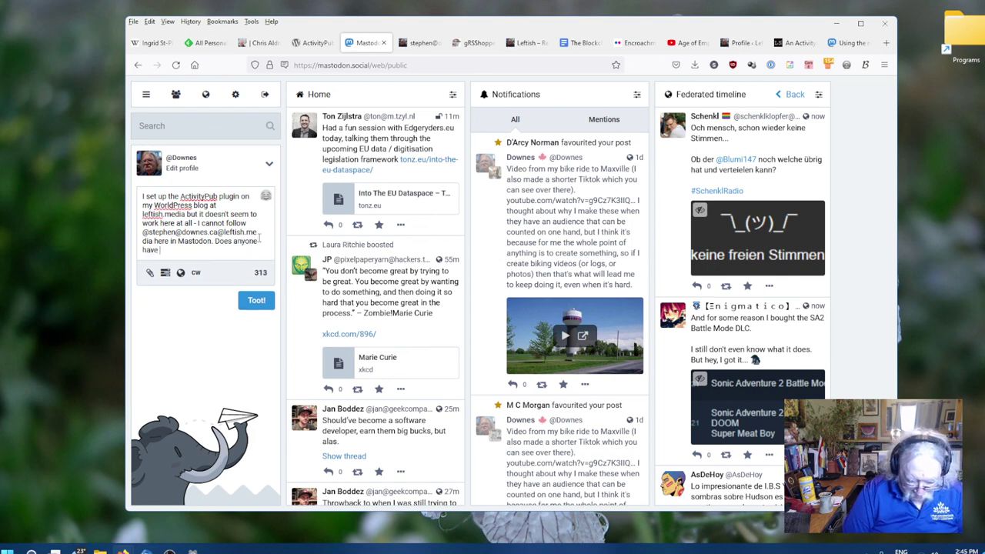
type("ny suggest")
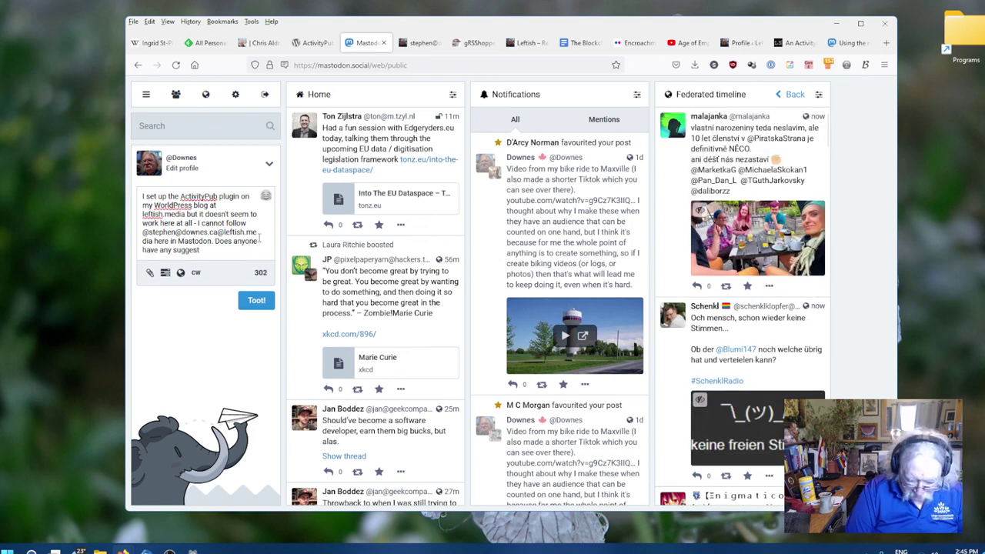
type(" me")
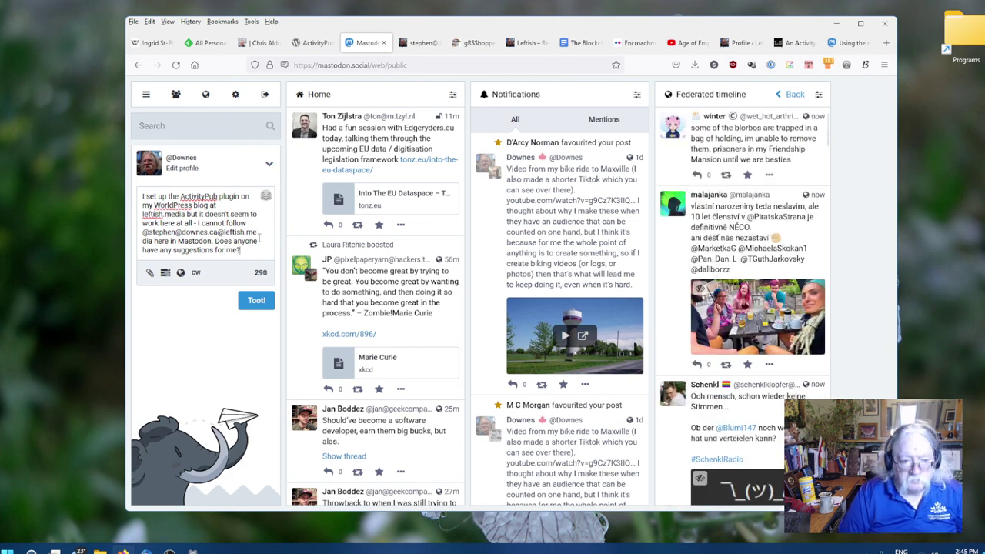
left_click(261, 302)
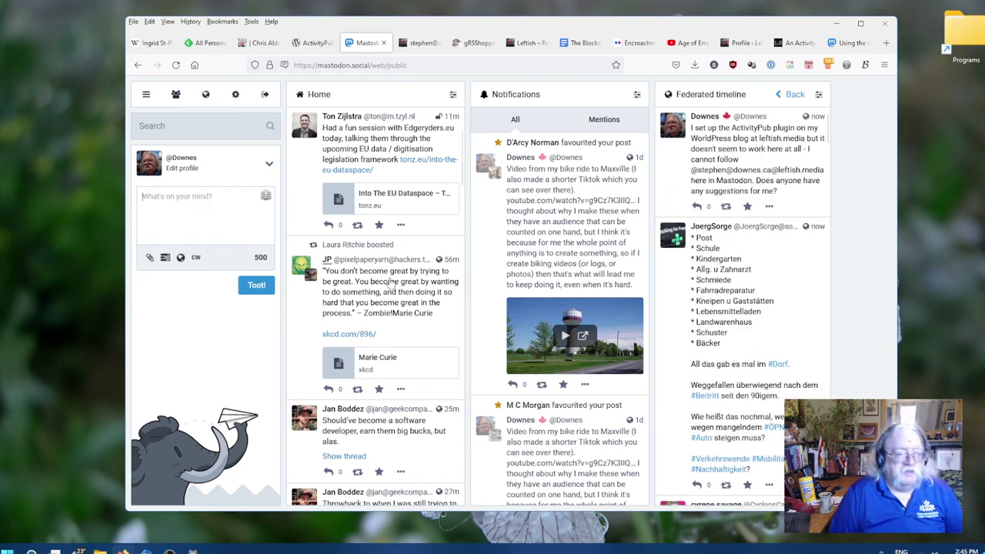